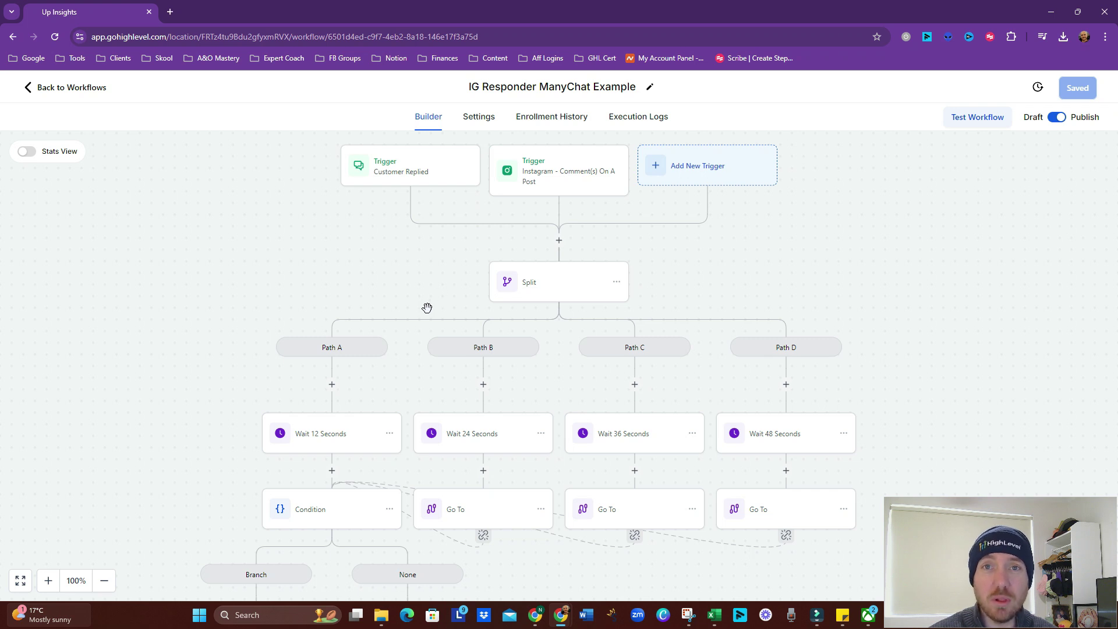
Pan through the existing workflow's Condition, Respond On Comment and messenger reply branches
drag(428, 308, 512, 236)
drag(284, 441, 358, 291)
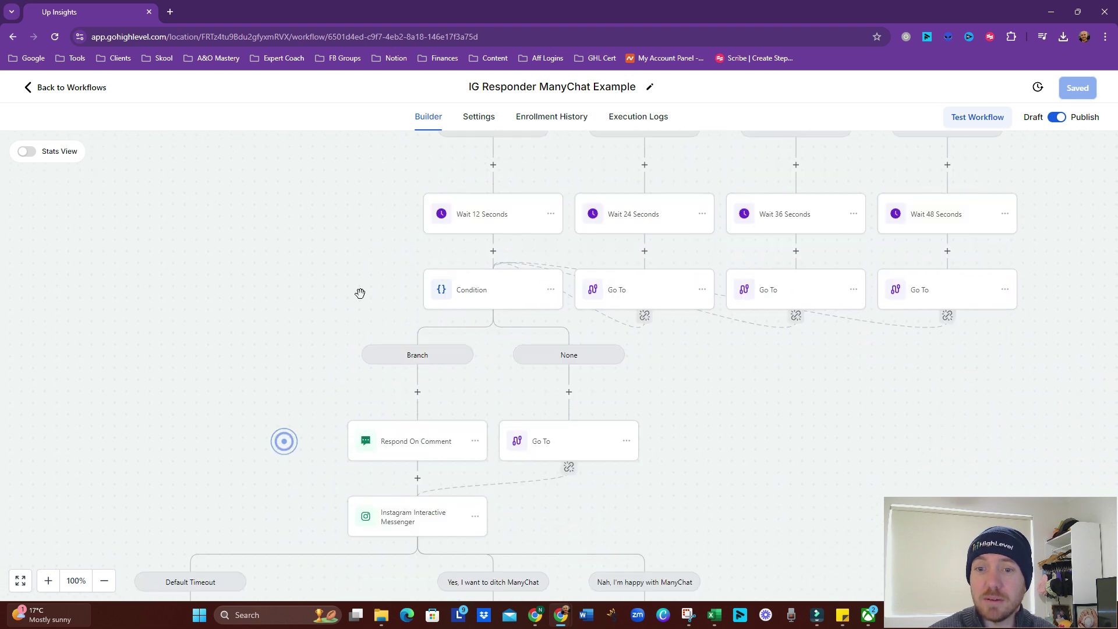
drag(316, 495, 374, 330)
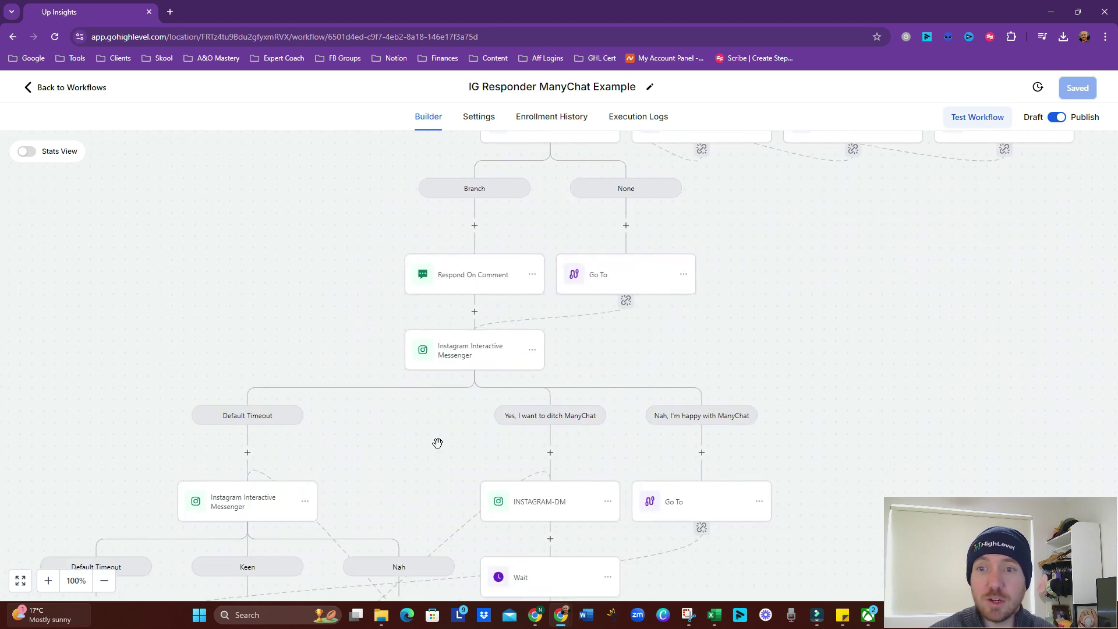
drag(436, 444, 521, 274)
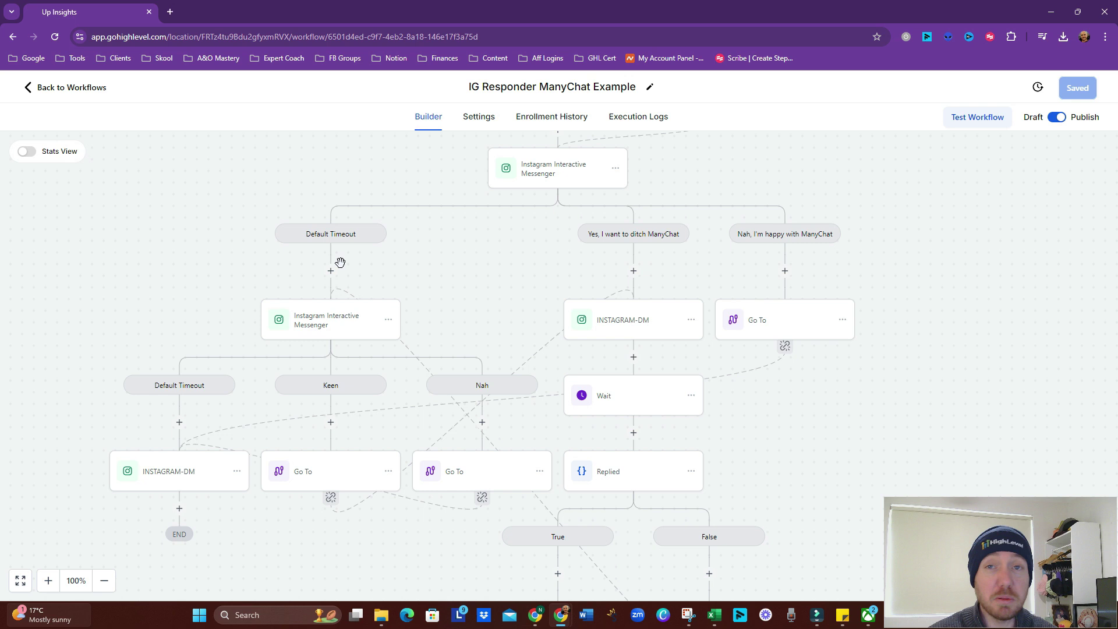
drag(500, 330, 532, 258)
scroll(477, 486, down, 5)
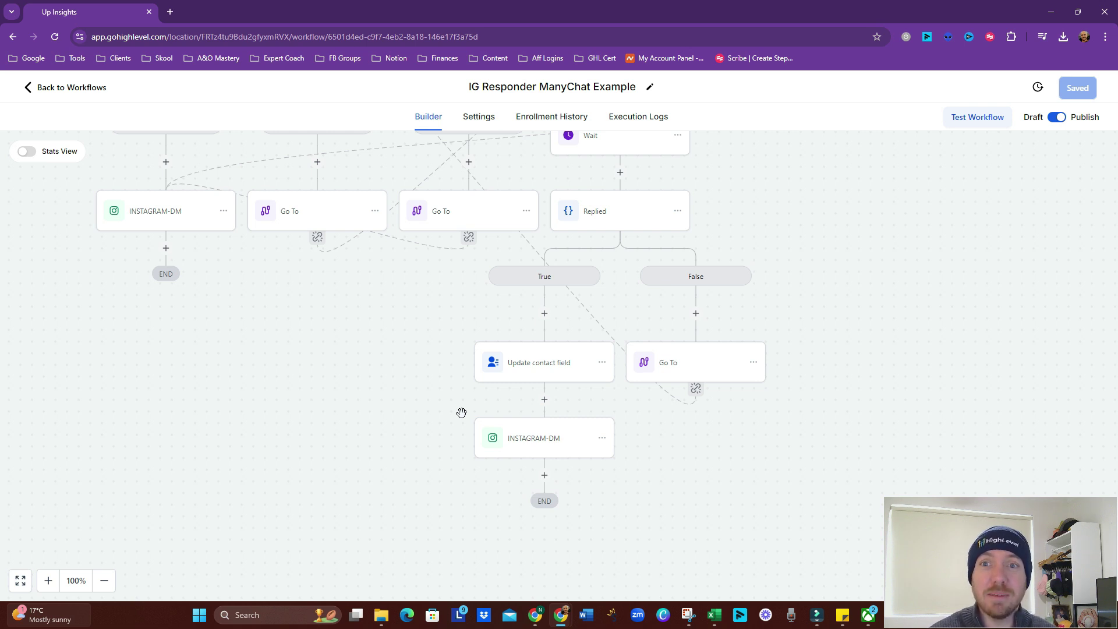
scroll(464, 277, up, 5)
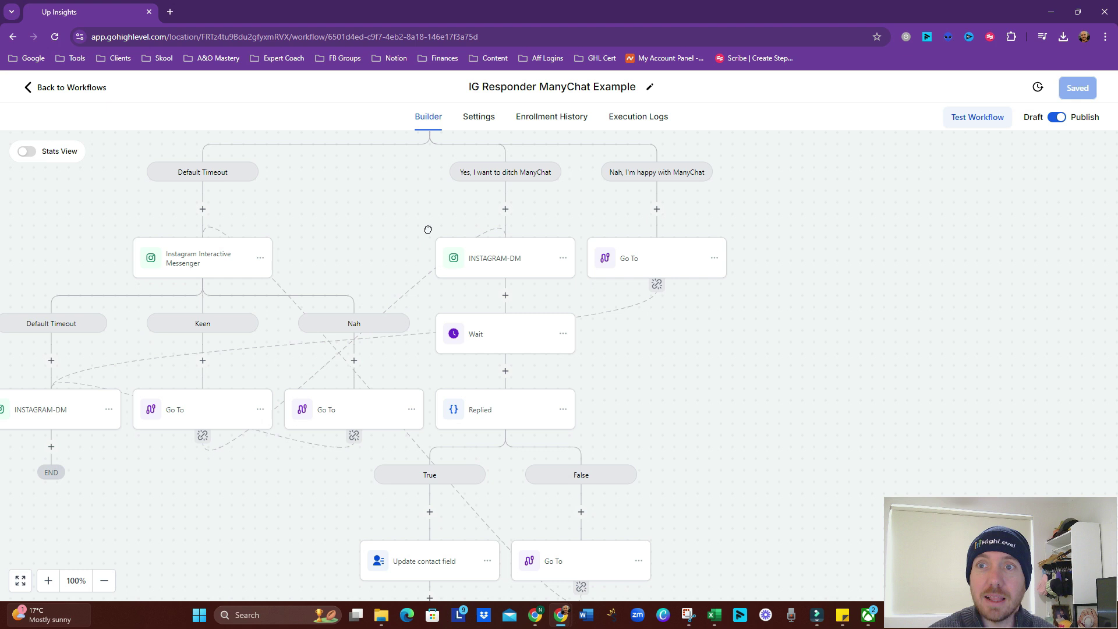
scroll(428, 230, up, 3)
scroll(629, 255, up, 5)
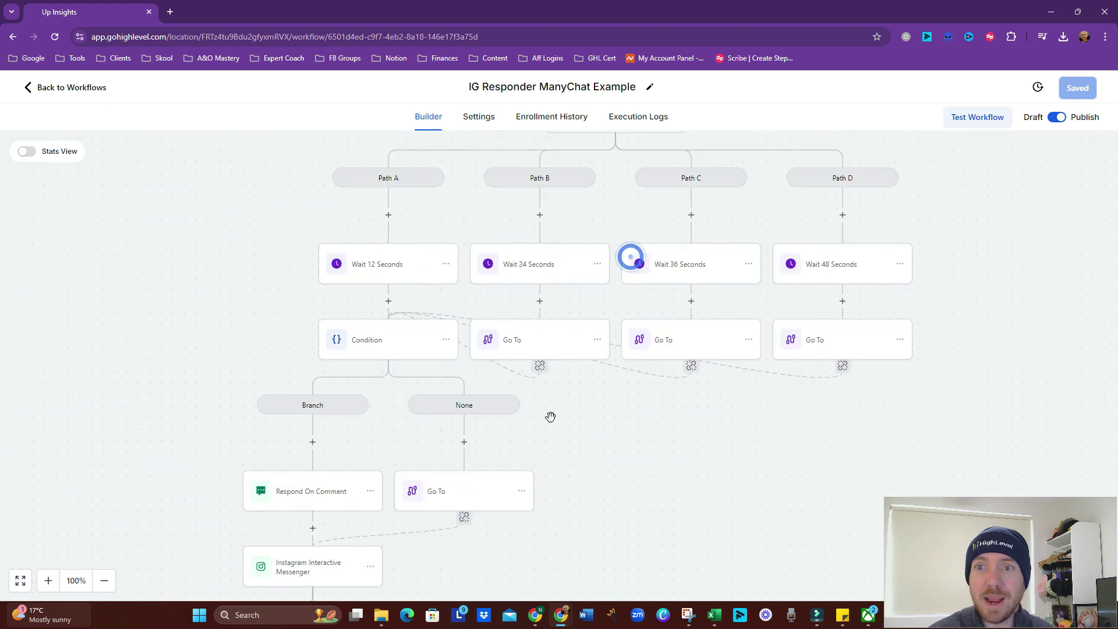
Return to the workflows list and open the Manychat v2 workflow
key(alt+Left)
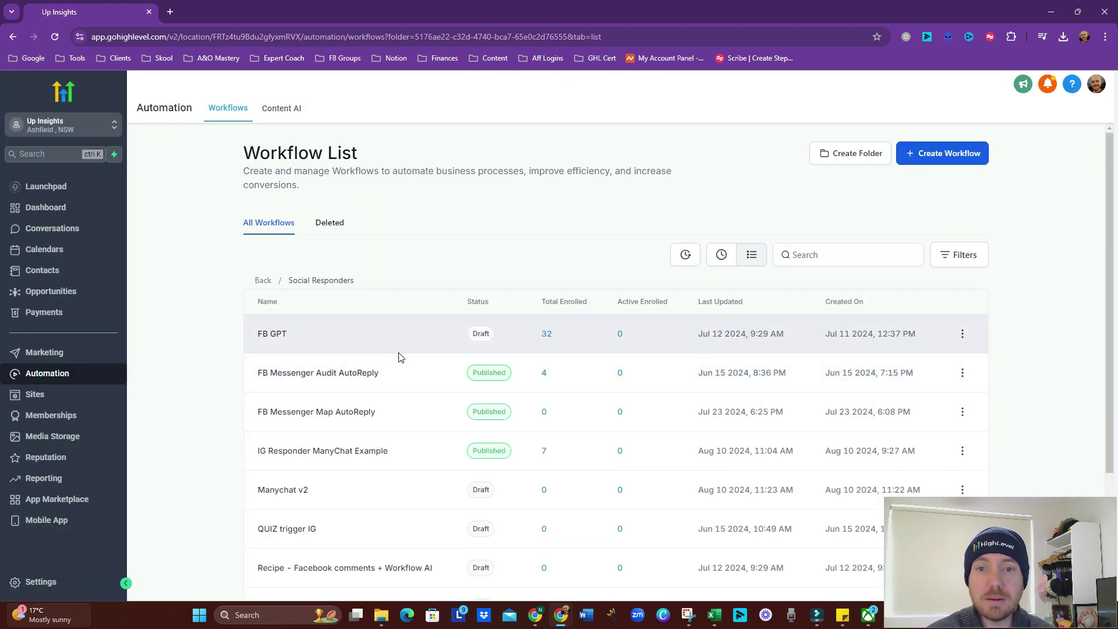
scroll(396, 367, down, 2)
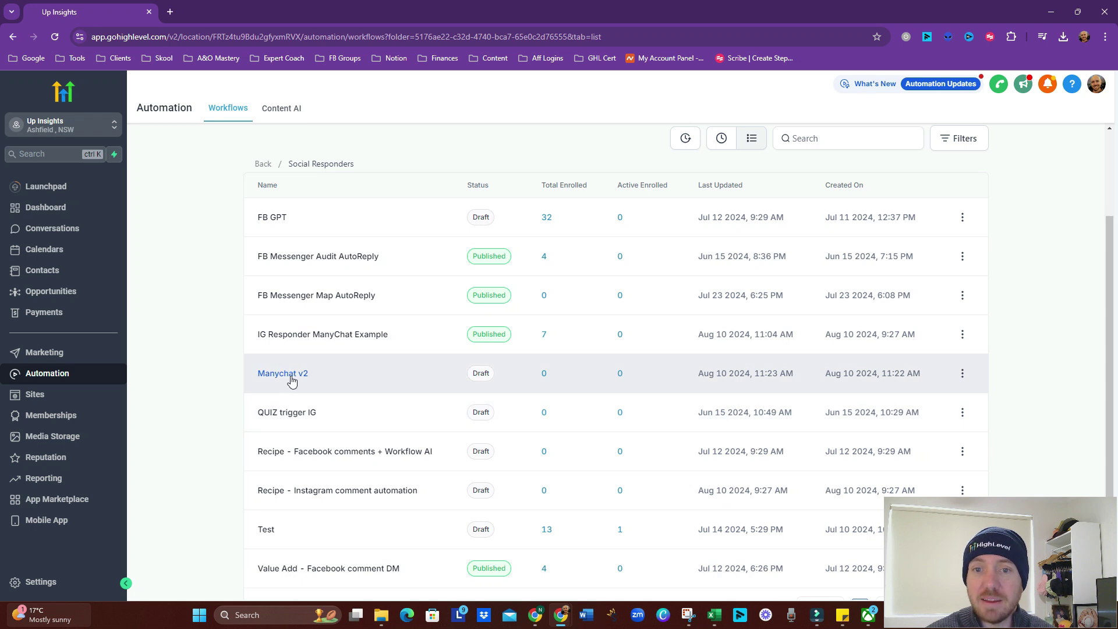
click(283, 374)
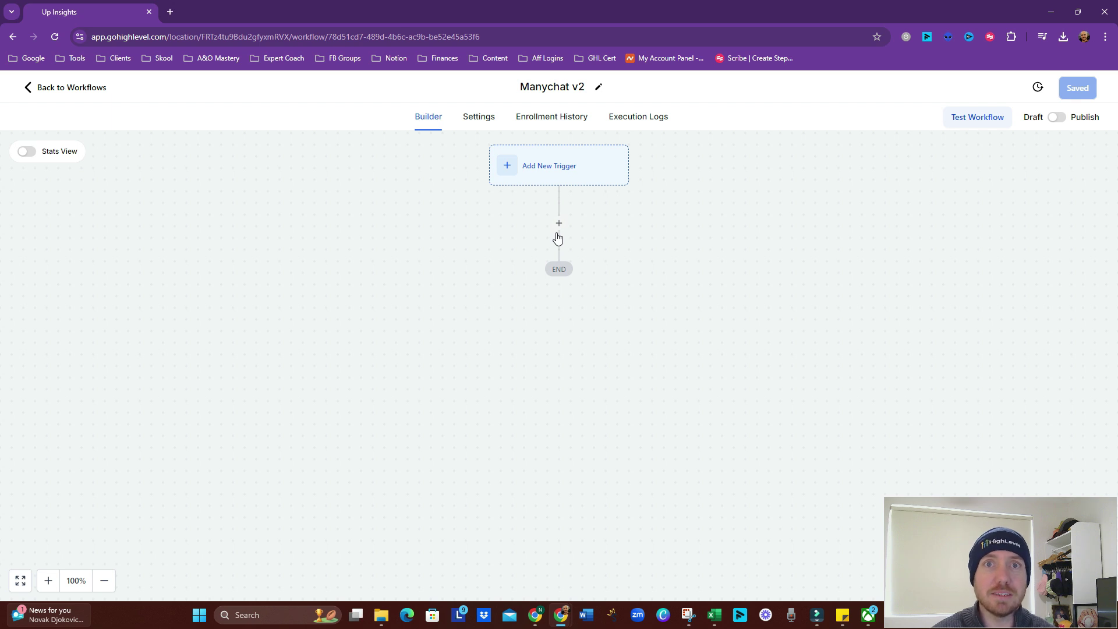
Add a new trigger and search the trigger list for 'inst'
click(545, 165)
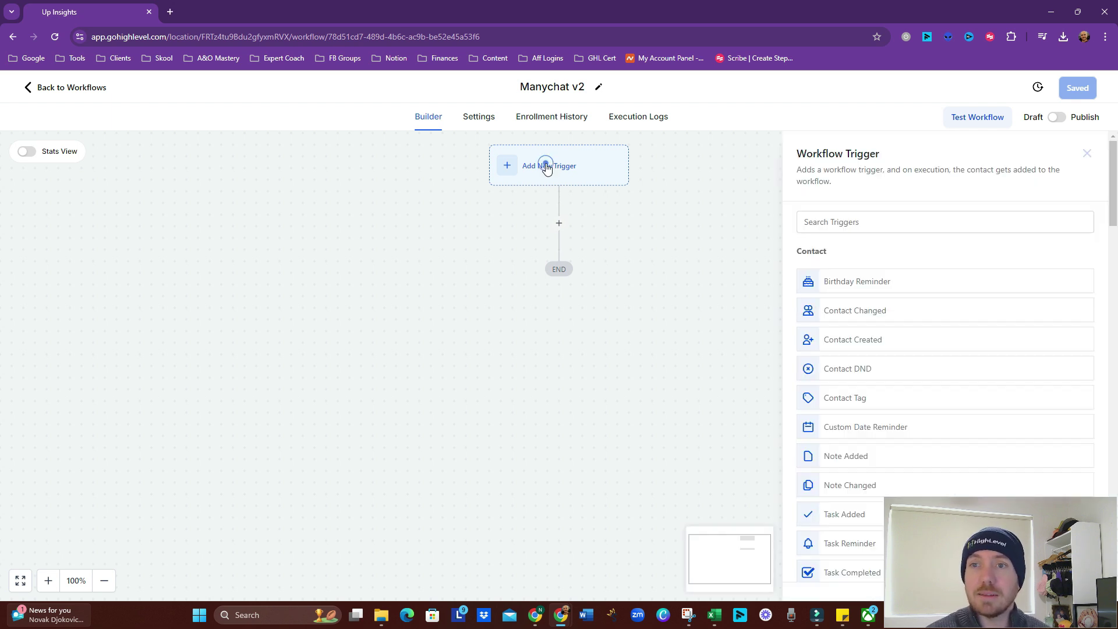
click(837, 225)
click(831, 216)
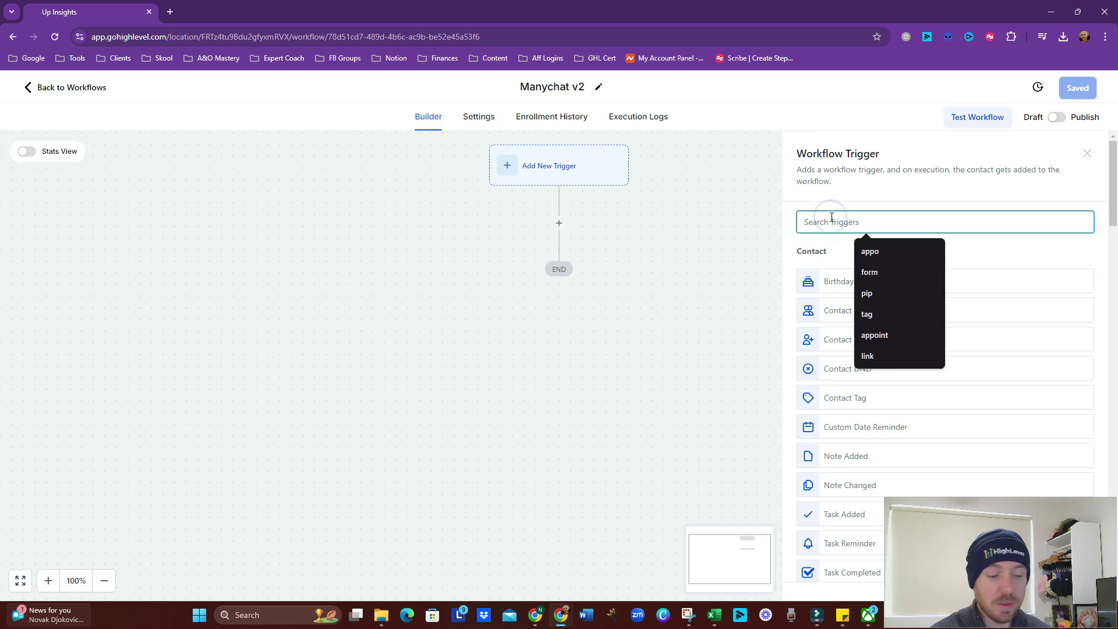
text(inst)
click(836, 350)
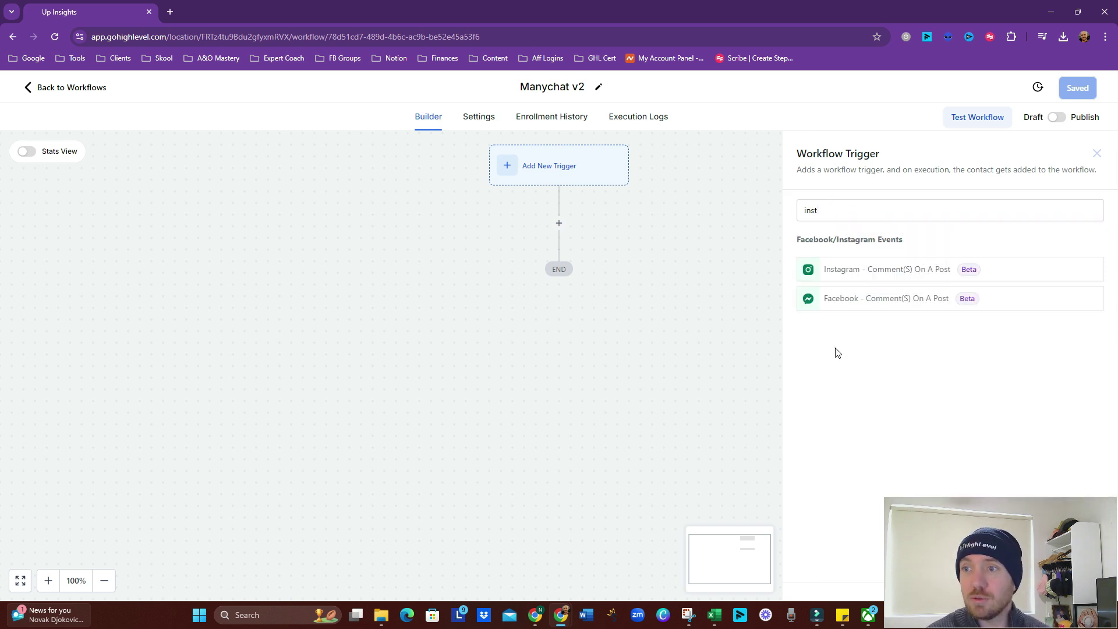
Choose the Instagram - Comment(s) On A Post trigger, limited to the business page
click(859, 272)
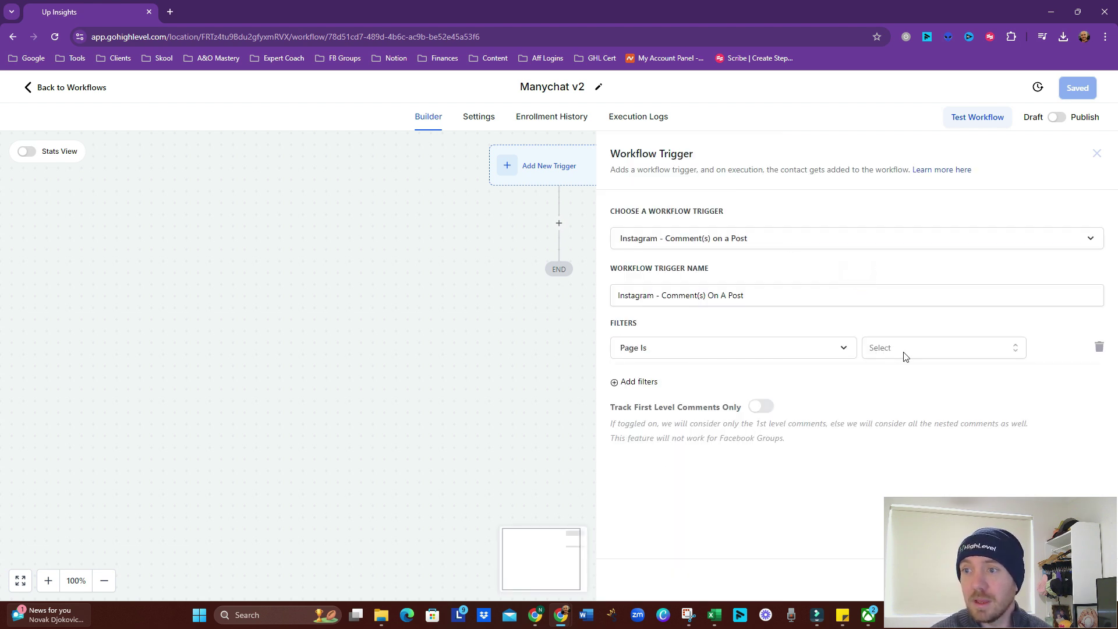
click(903, 350)
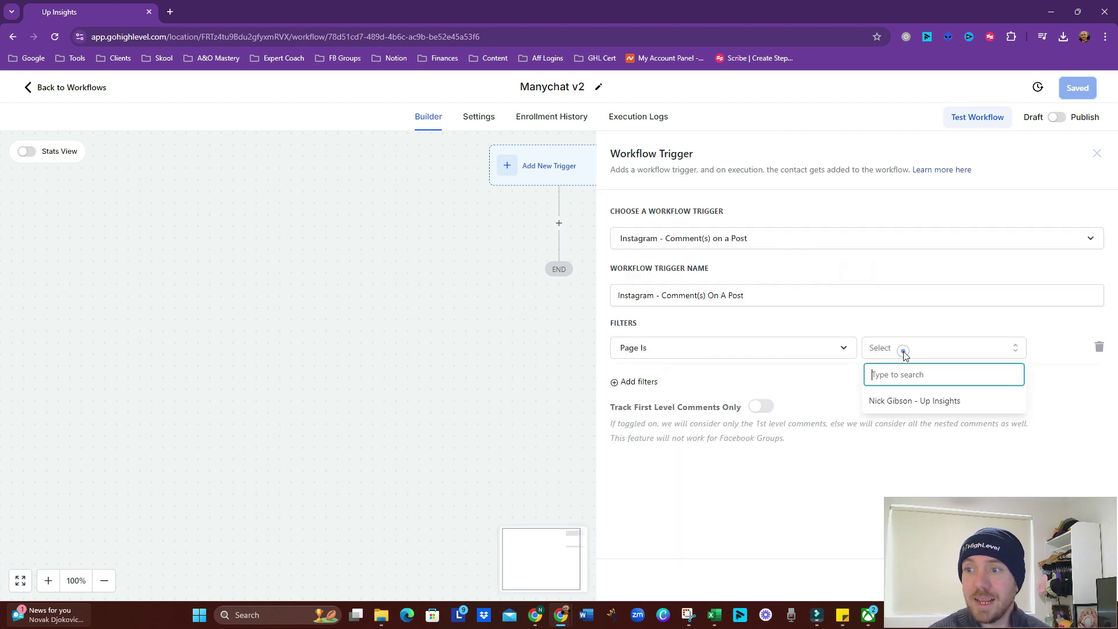
click(908, 402)
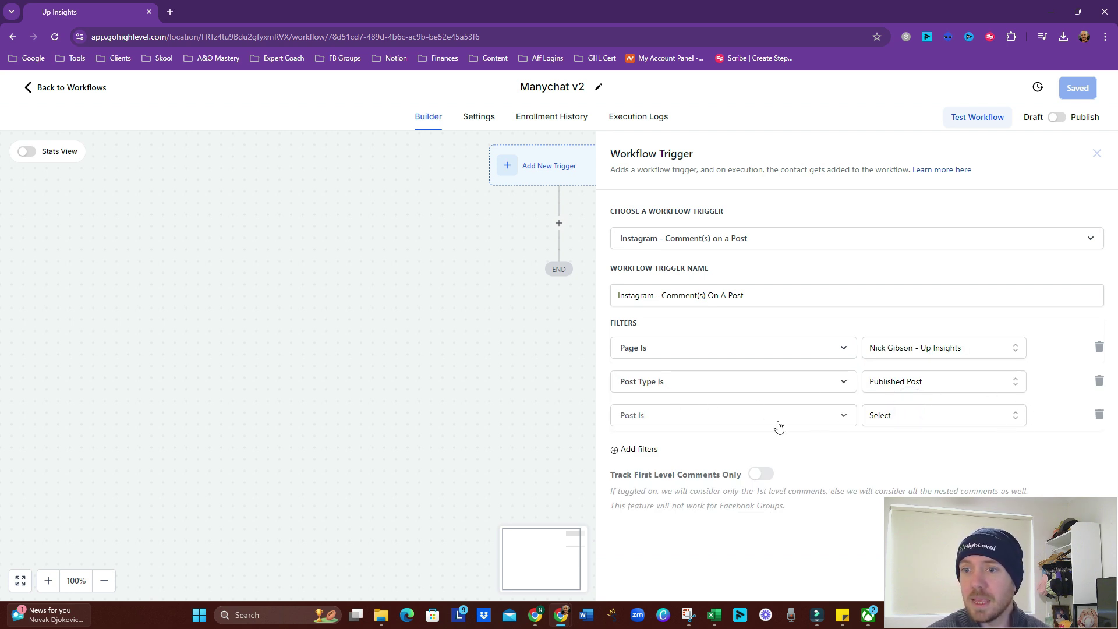
Remove the unused Post is filter and add a new trigger filter
click(921, 417)
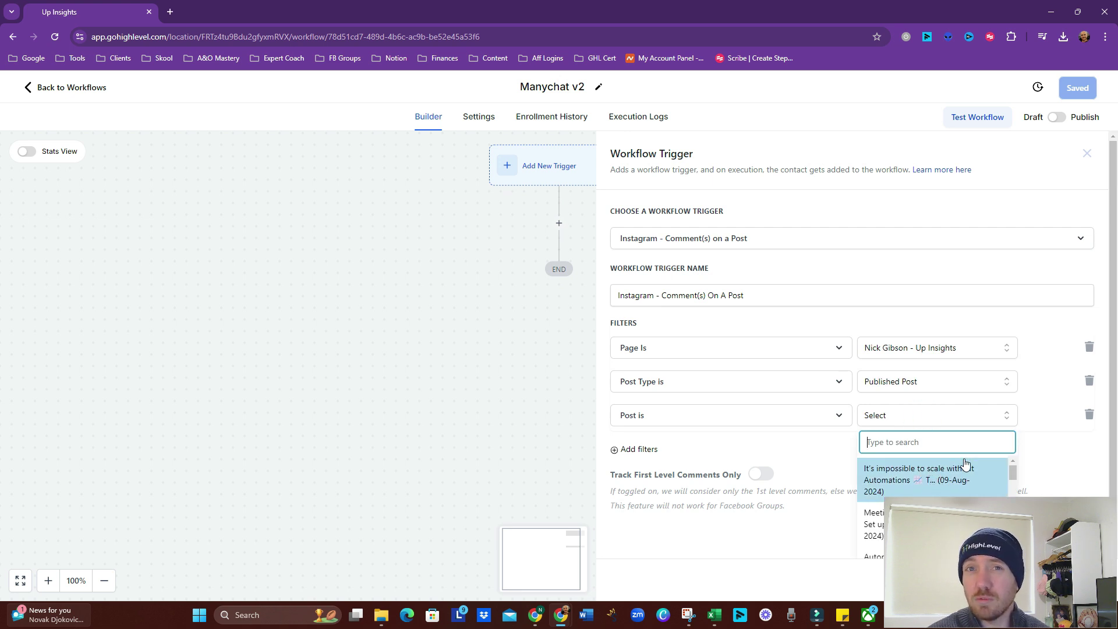
click(1043, 392)
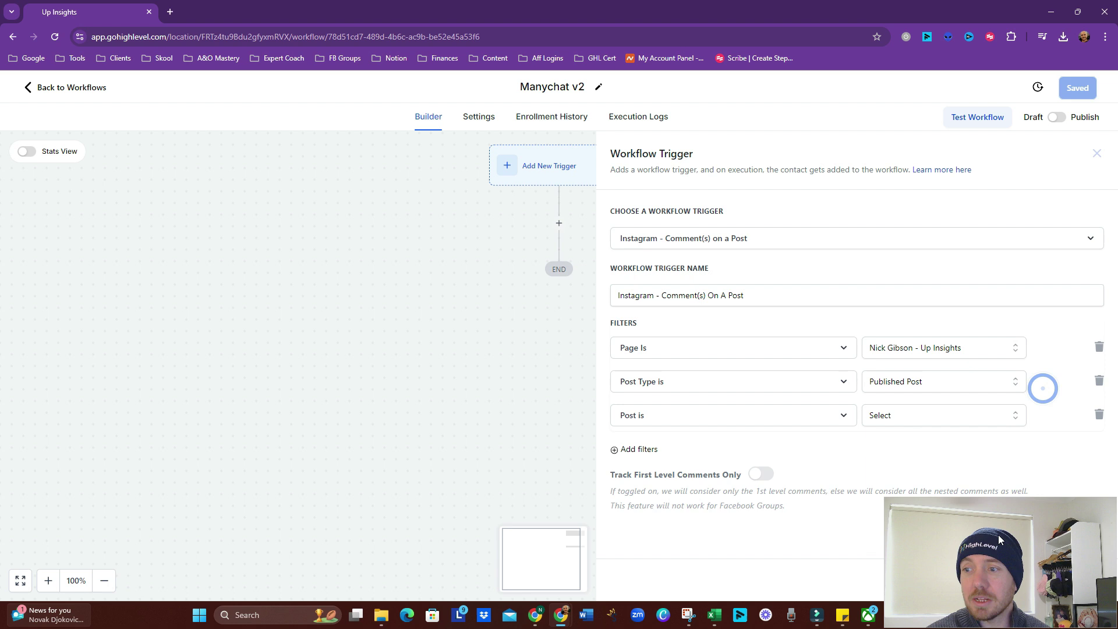
click(920, 414)
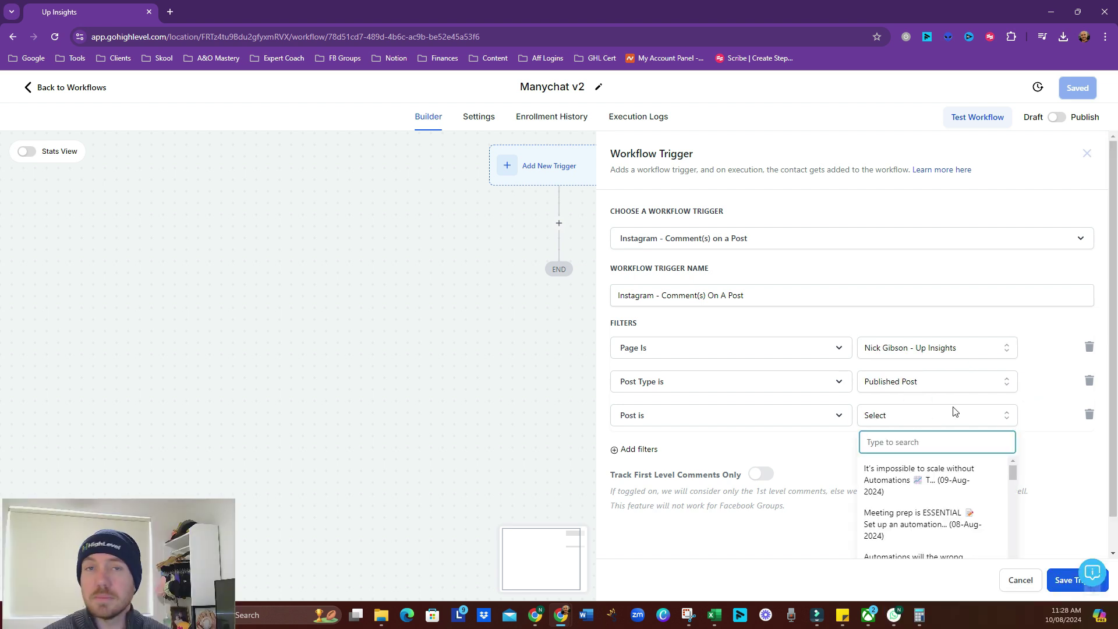
scroll(920, 507, down, 8)
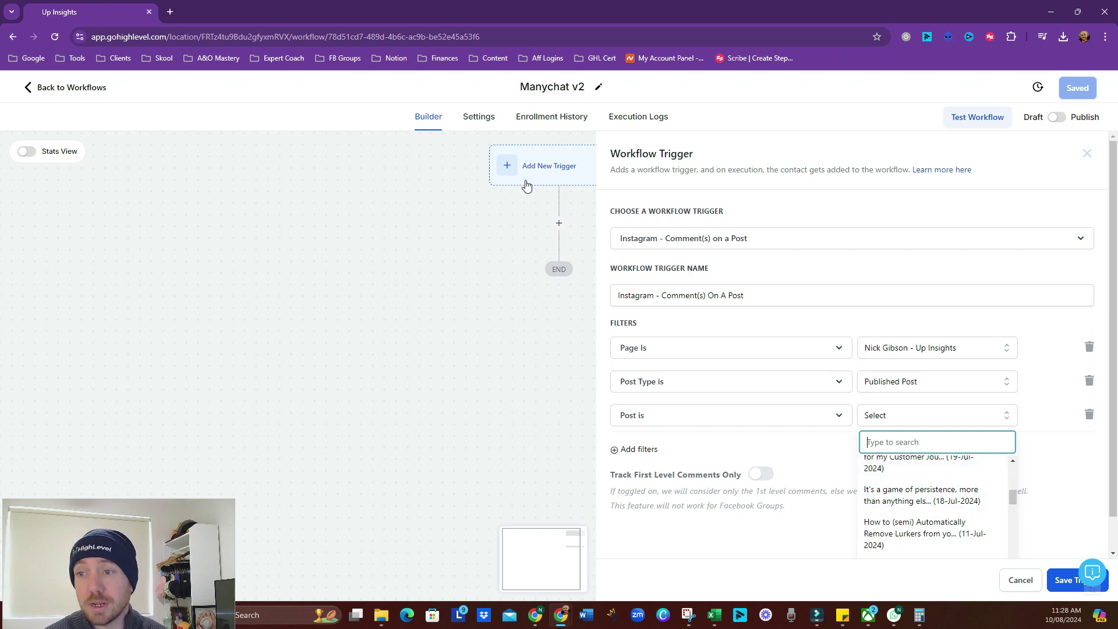
click(856, 323)
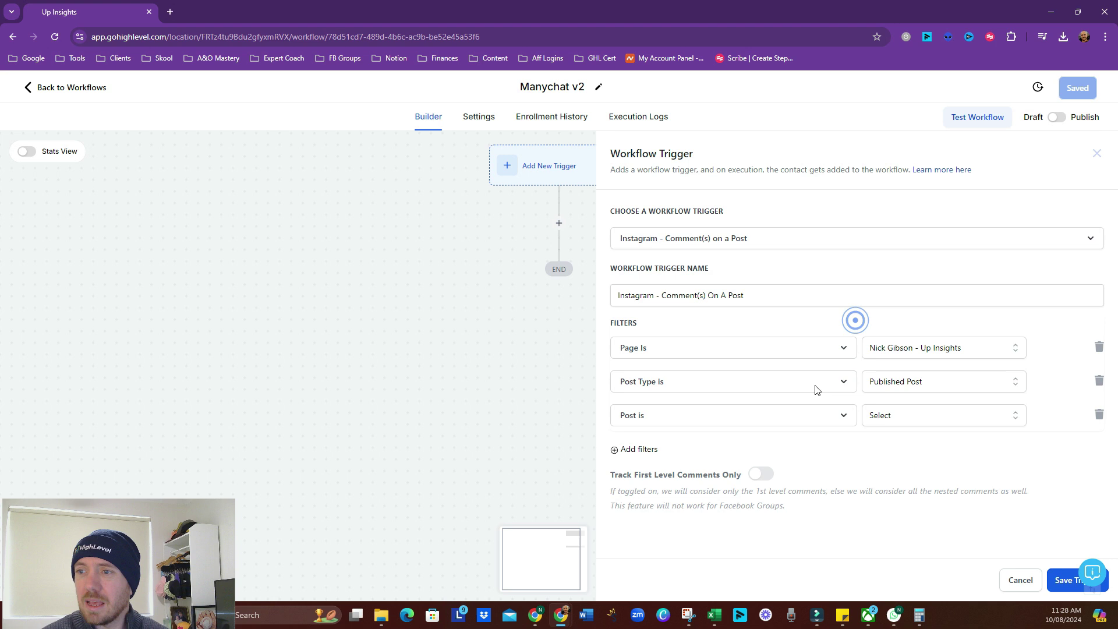
click(1098, 414)
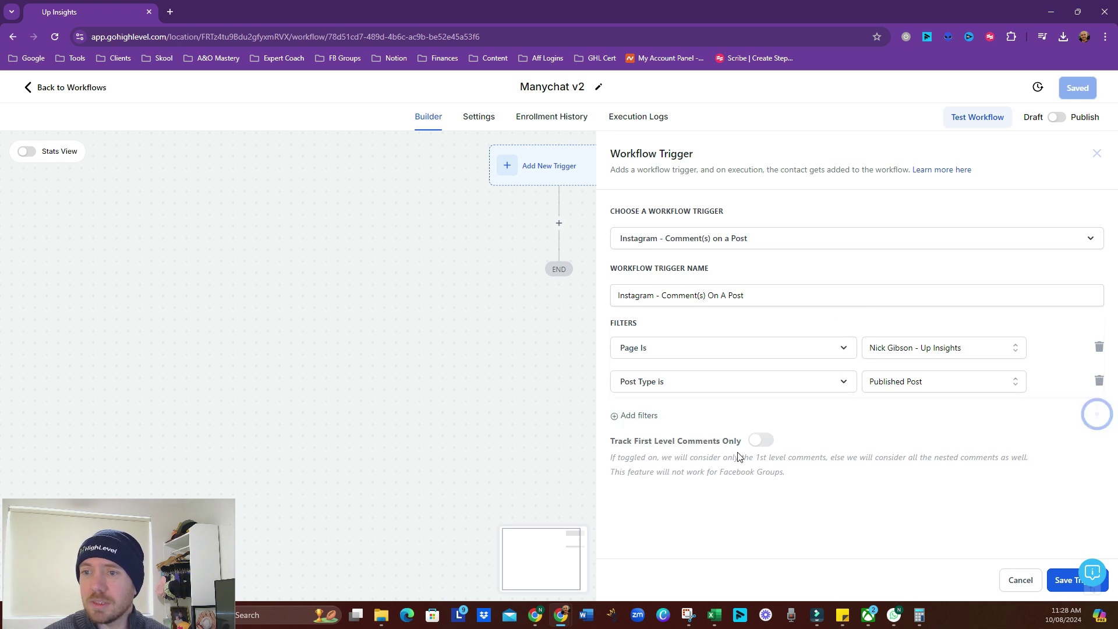
click(636, 418)
click(657, 421)
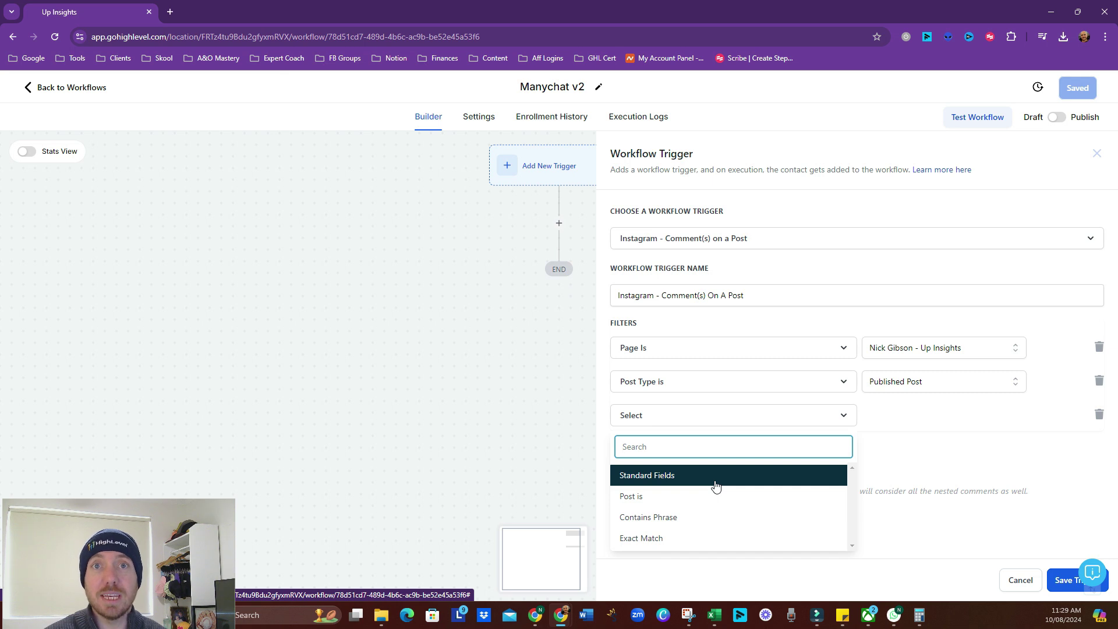
Filter on Exact Match 'Manychat' for first-level comments only, and save the trigger
click(685, 520)
click(910, 421)
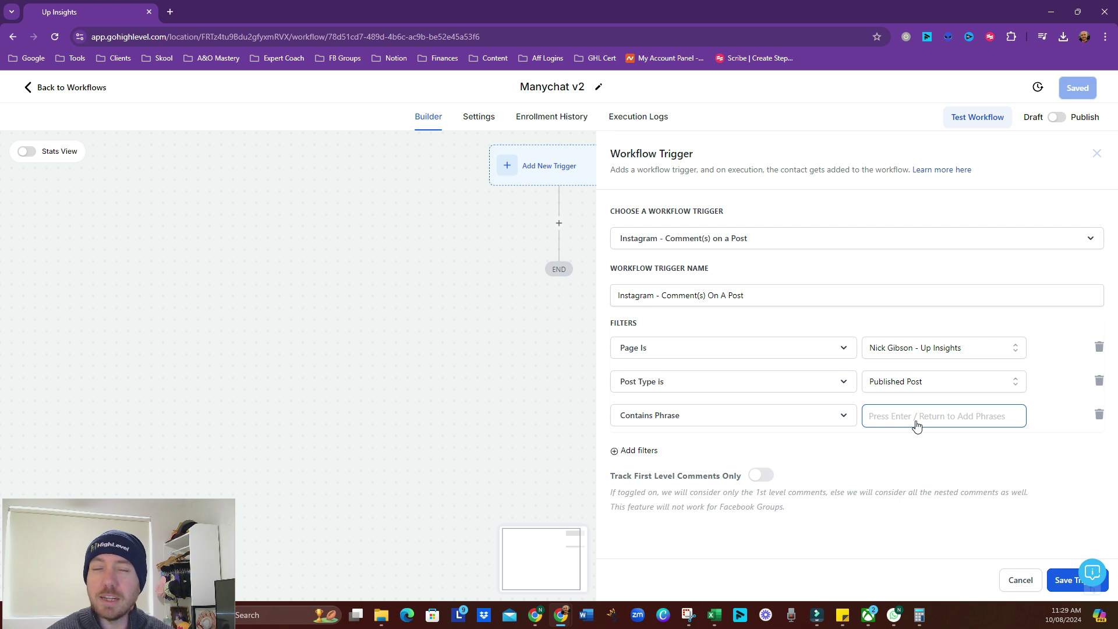
click(807, 417)
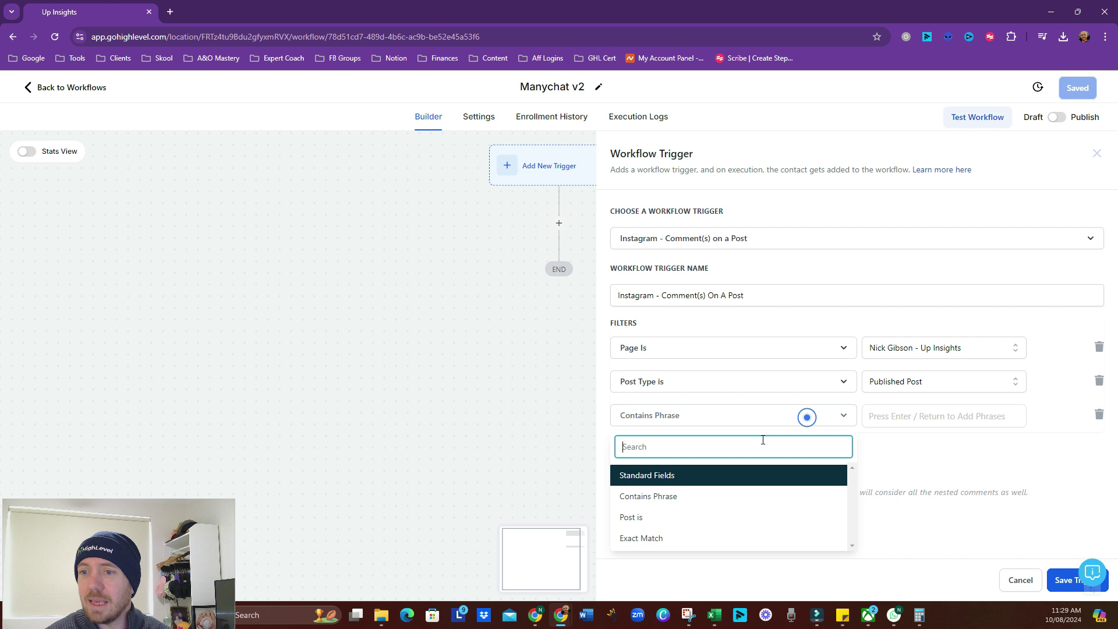
click(717, 541)
click(940, 419)
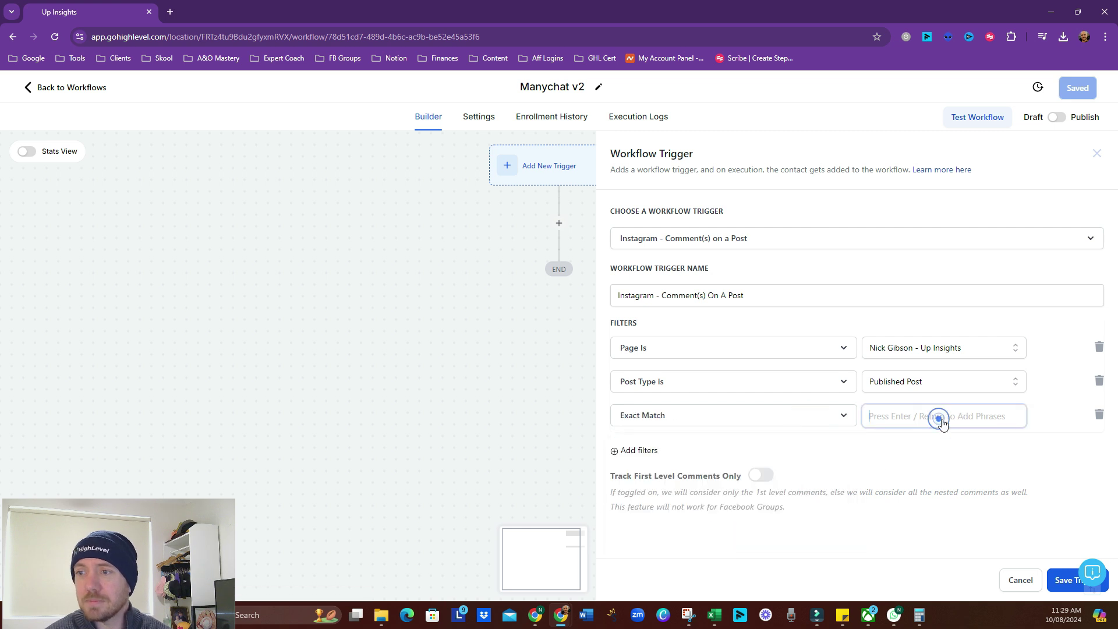
text(Manychat)
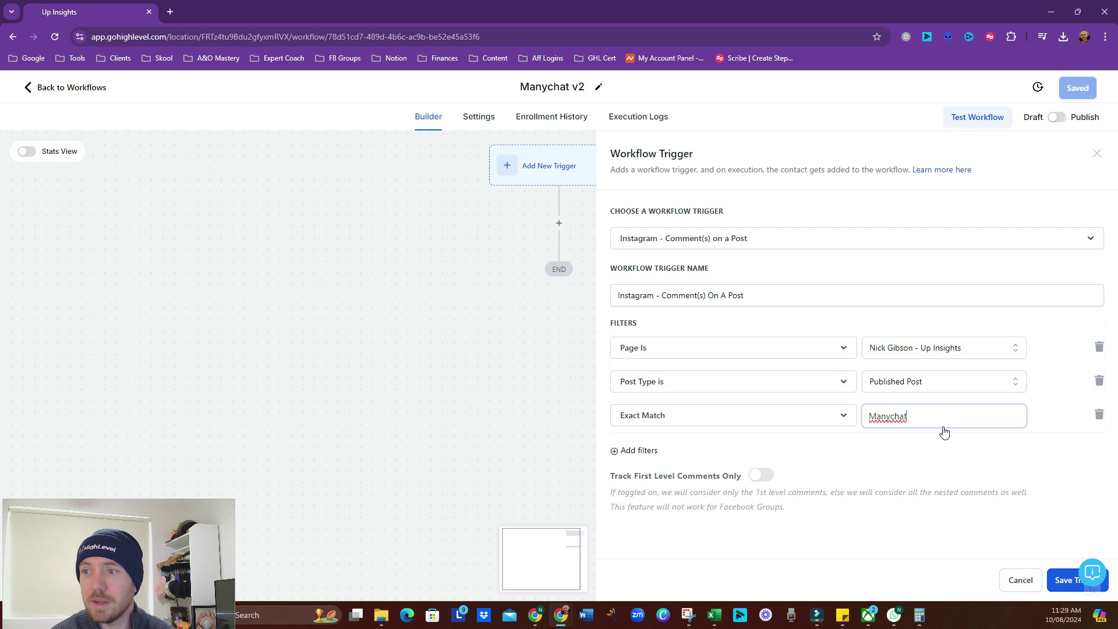
key(Return)
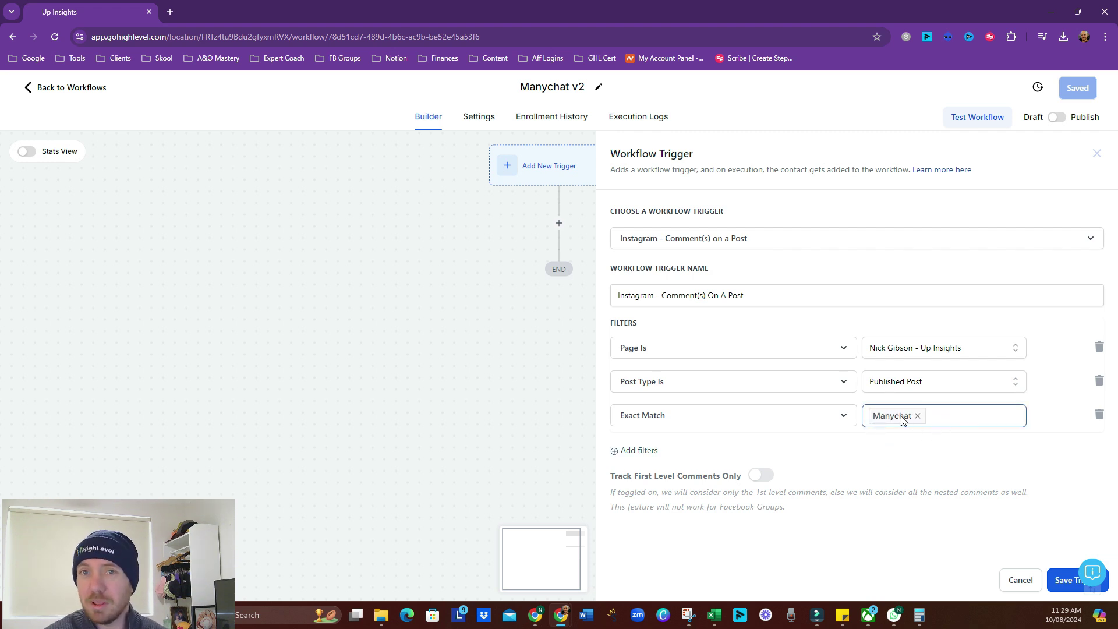
click(763, 476)
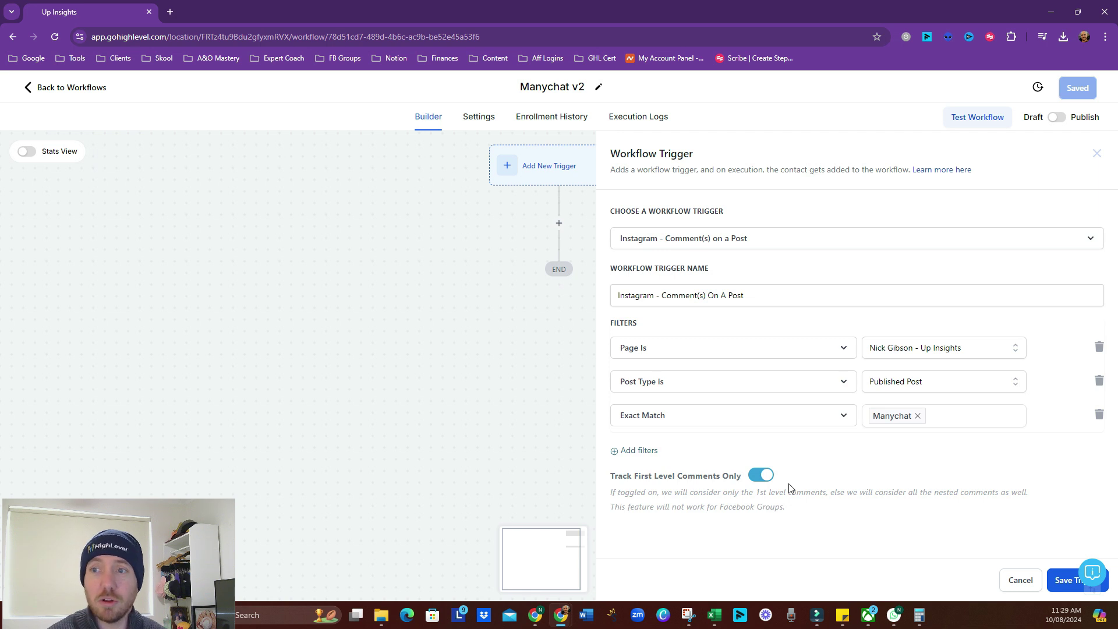
click(1063, 582)
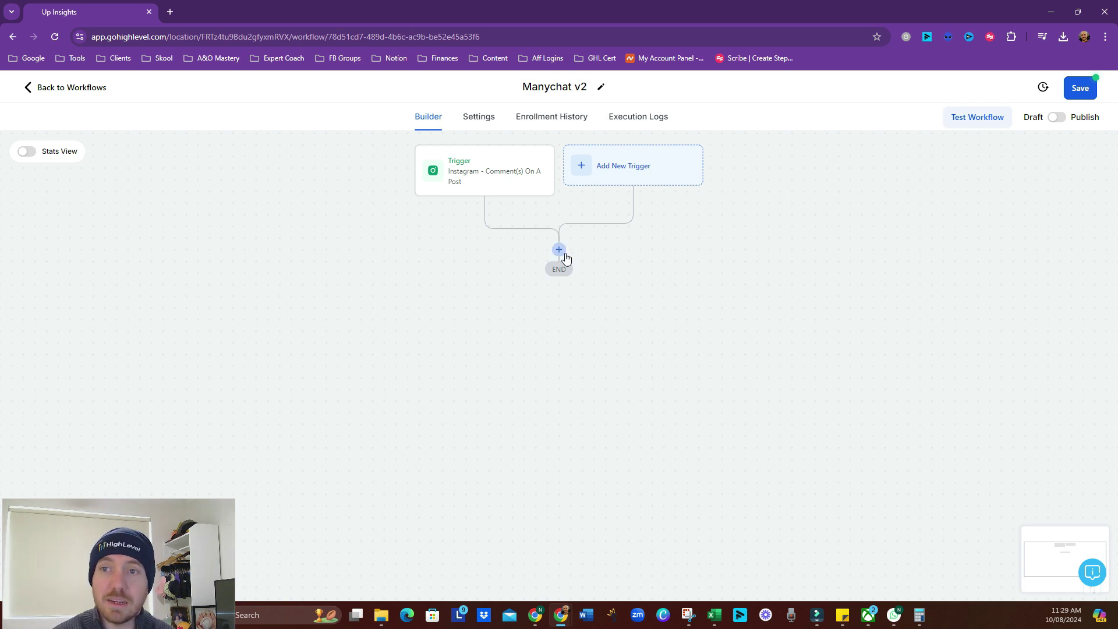
Add a Wait action after the Instagram comment trigger
click(559, 250)
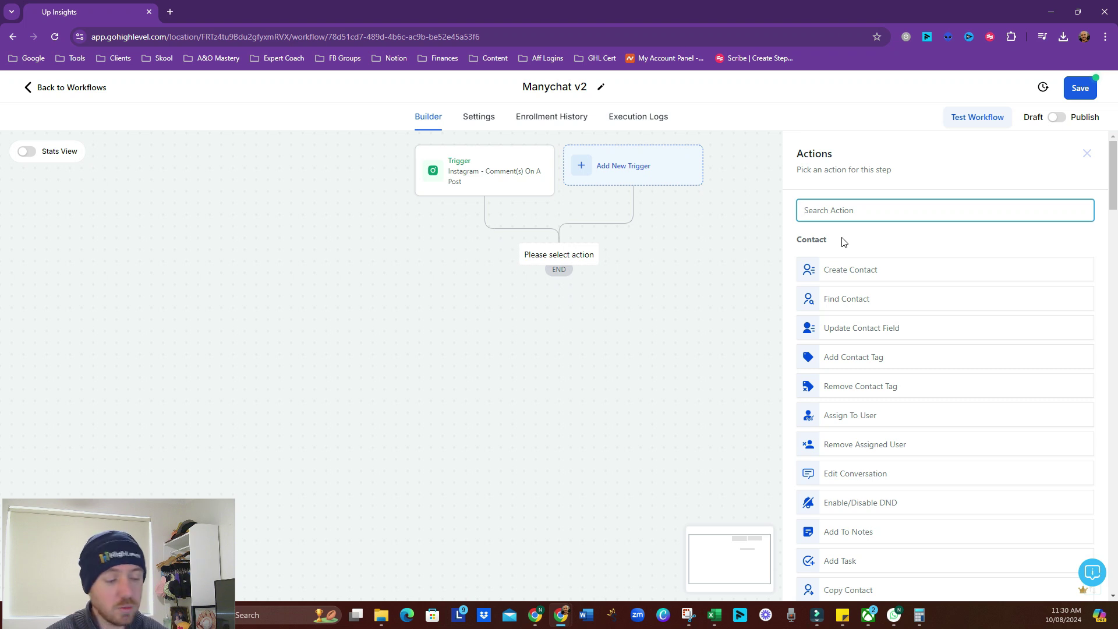
text(wait)
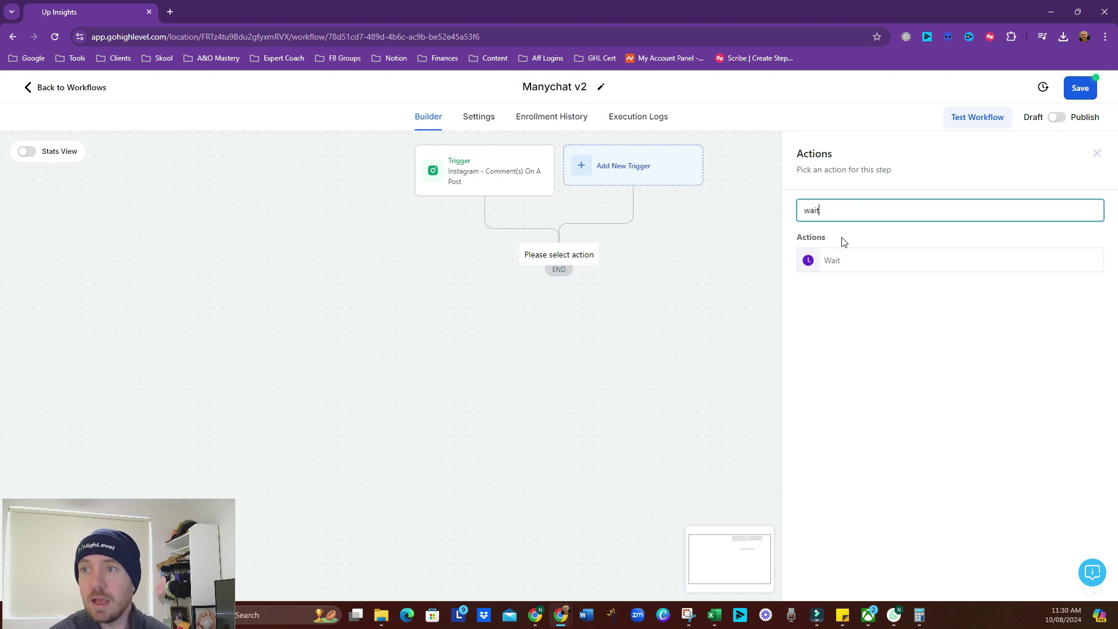
click(856, 259)
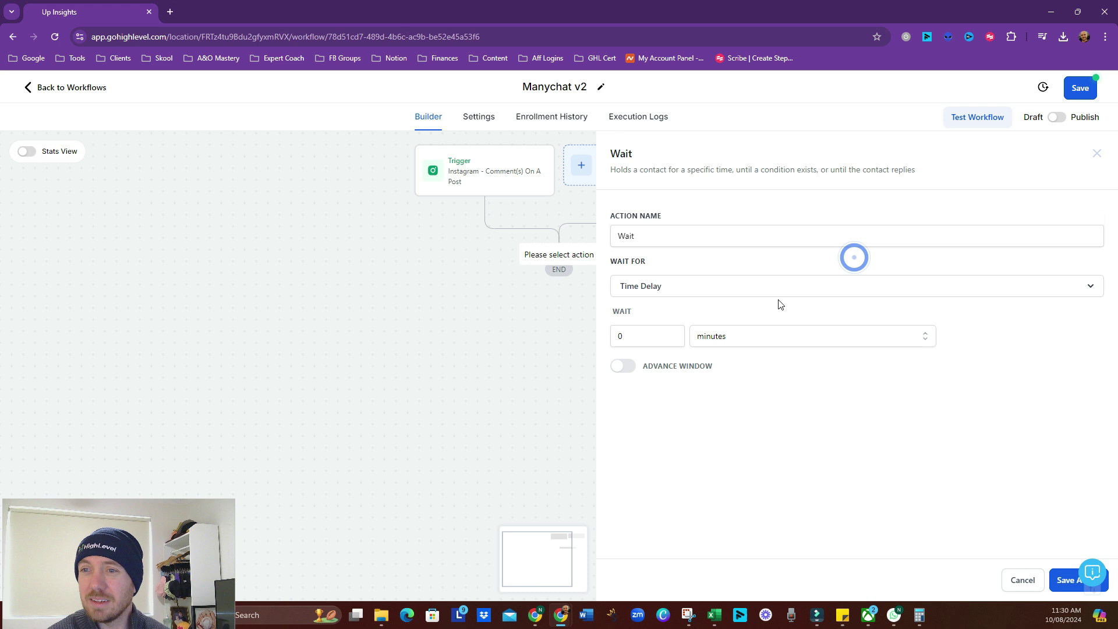
Set the Wait to a 0.1-minute time delay and save the action
double_click(633, 342)
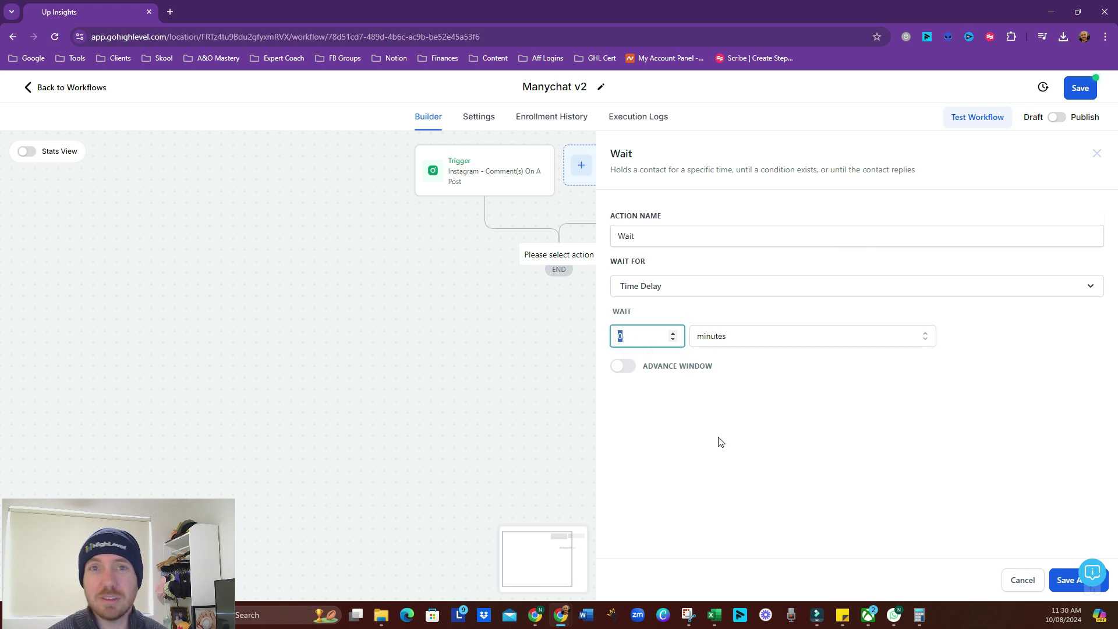
key(BackSpace)
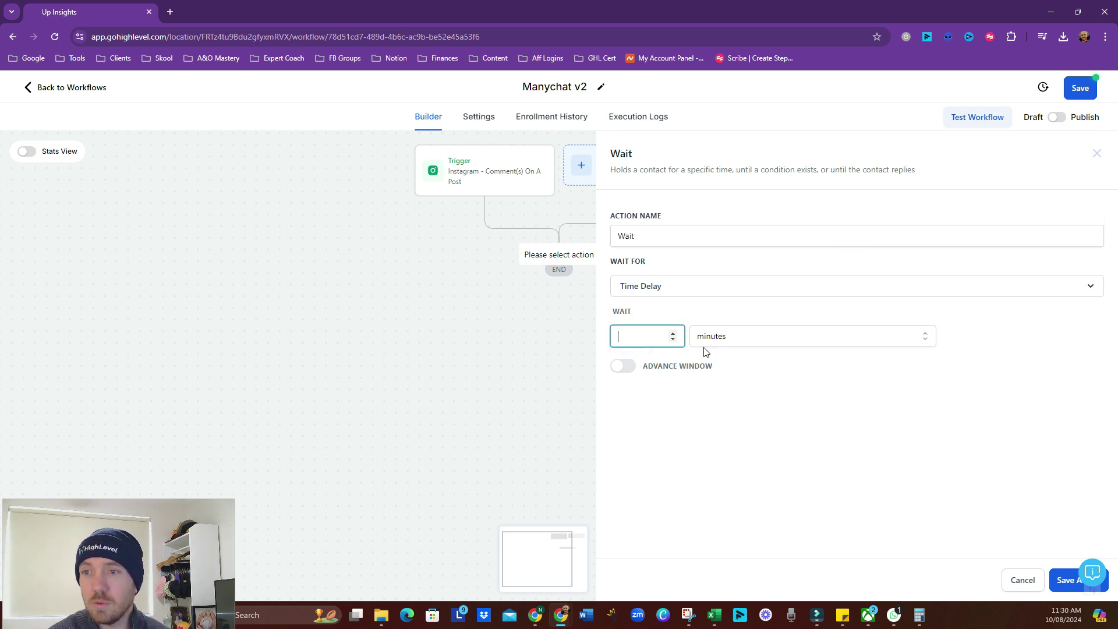
click(646, 338)
click(641, 335)
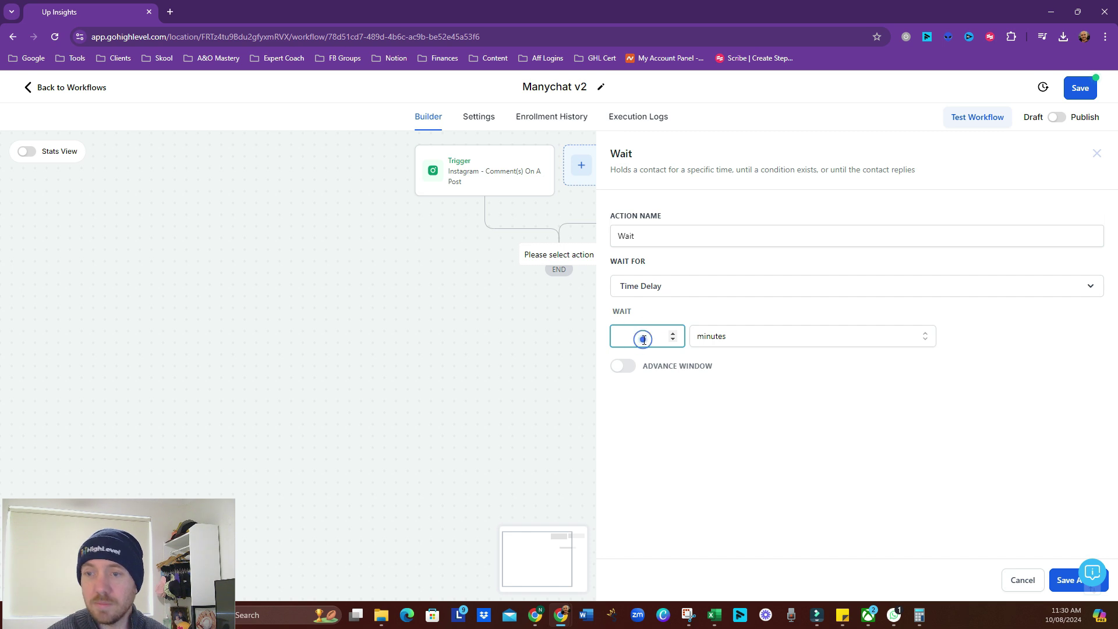
click(764, 335)
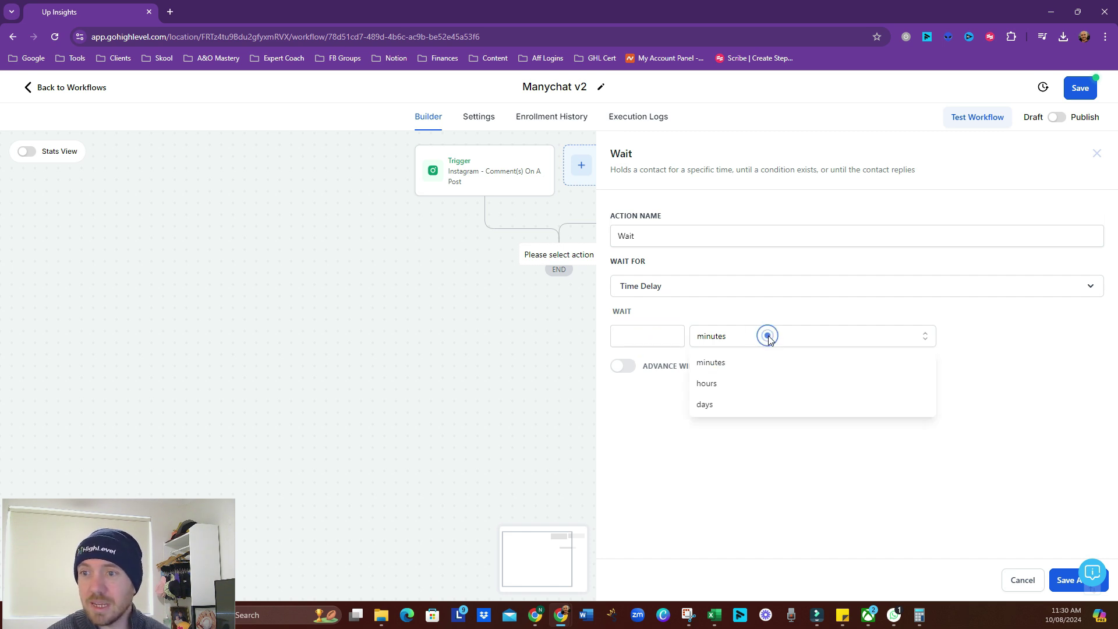
click(653, 339)
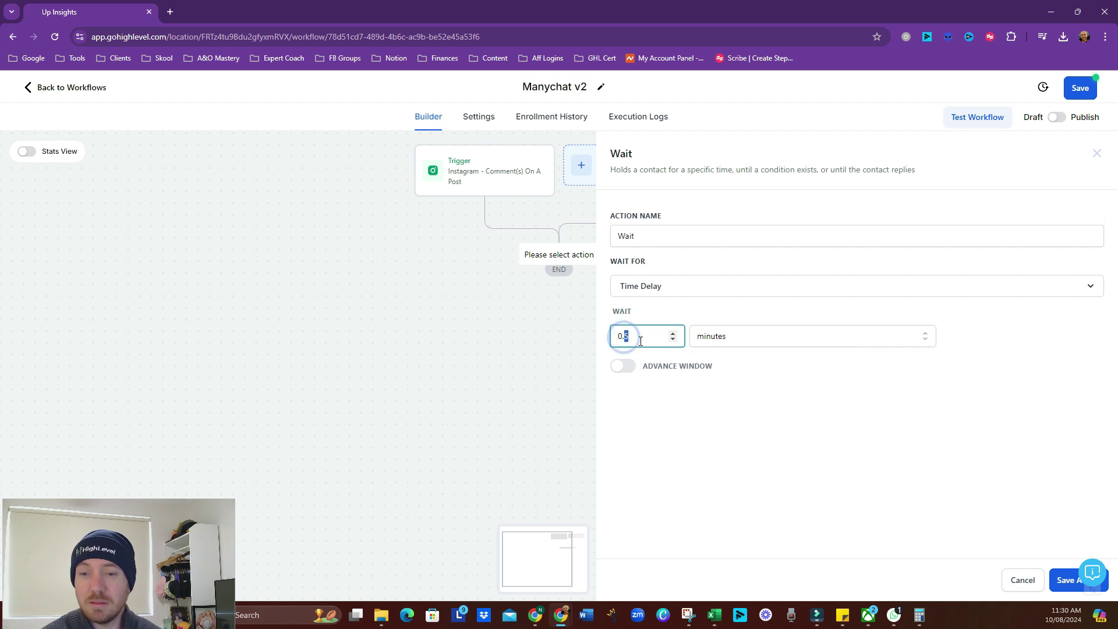
drag(624, 337, 640, 341)
text(1)
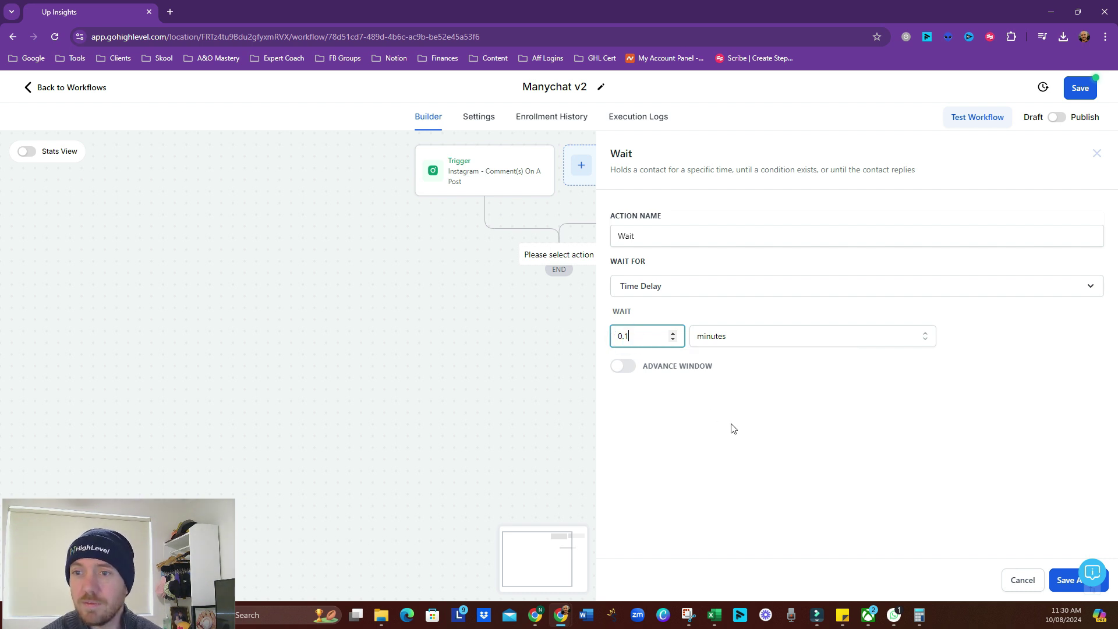
click(731, 423)
click(1059, 583)
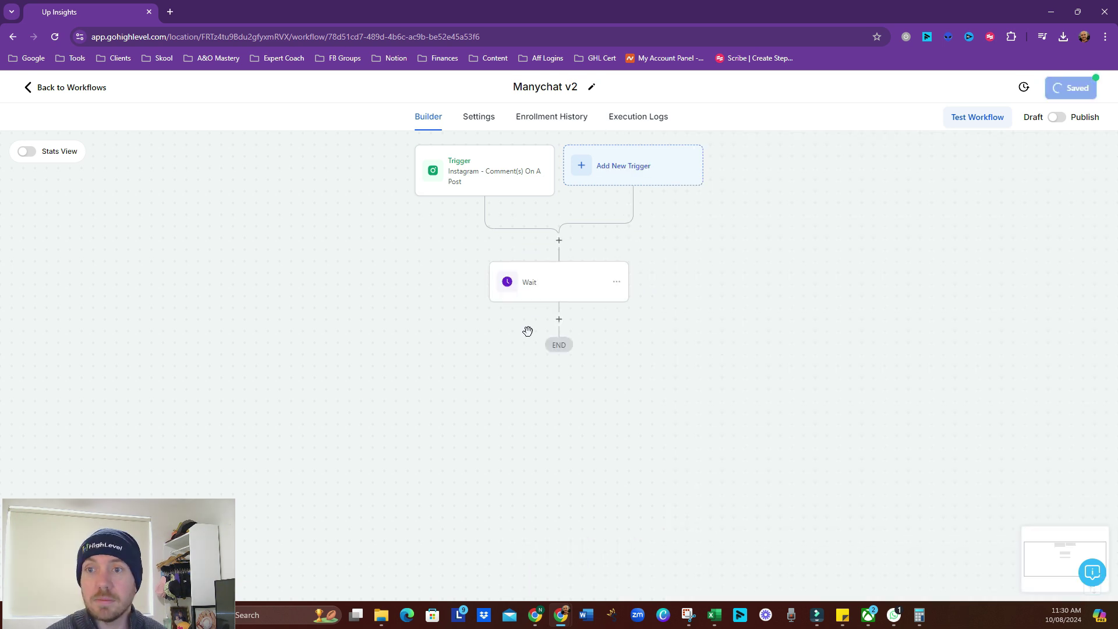
Add an Instagram Interactive Messenger step below the Wait step
click(559, 319)
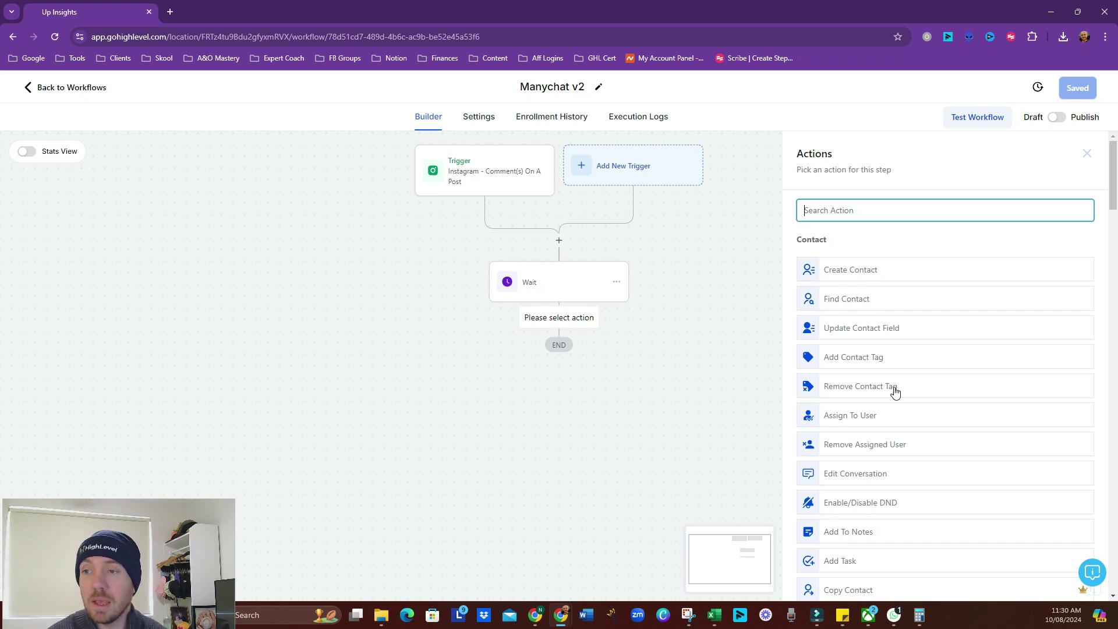
text(int)
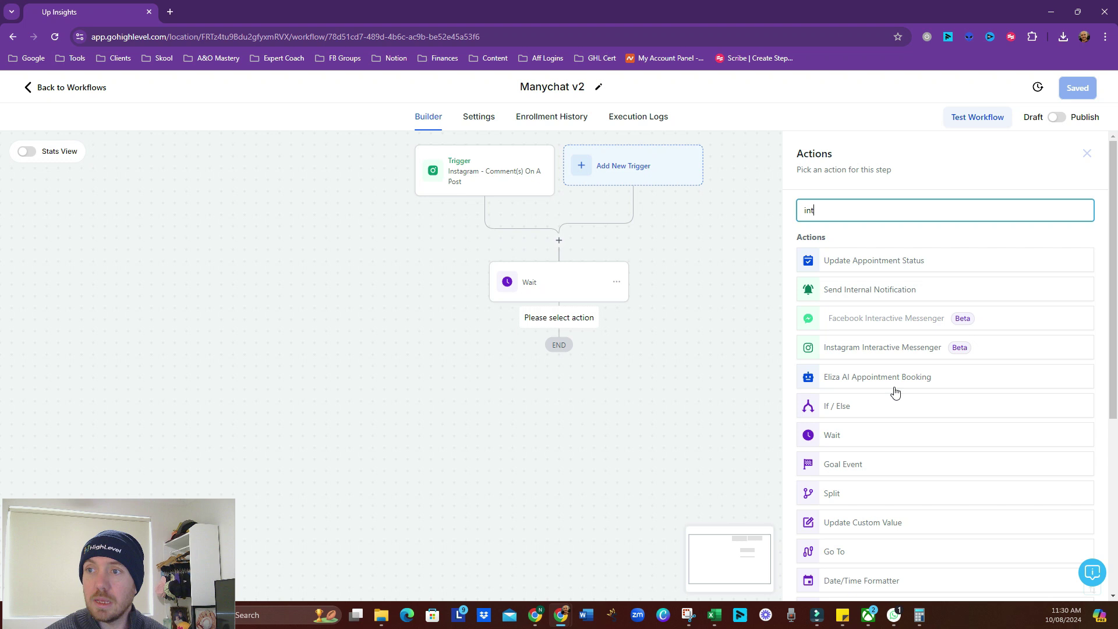
text(er)
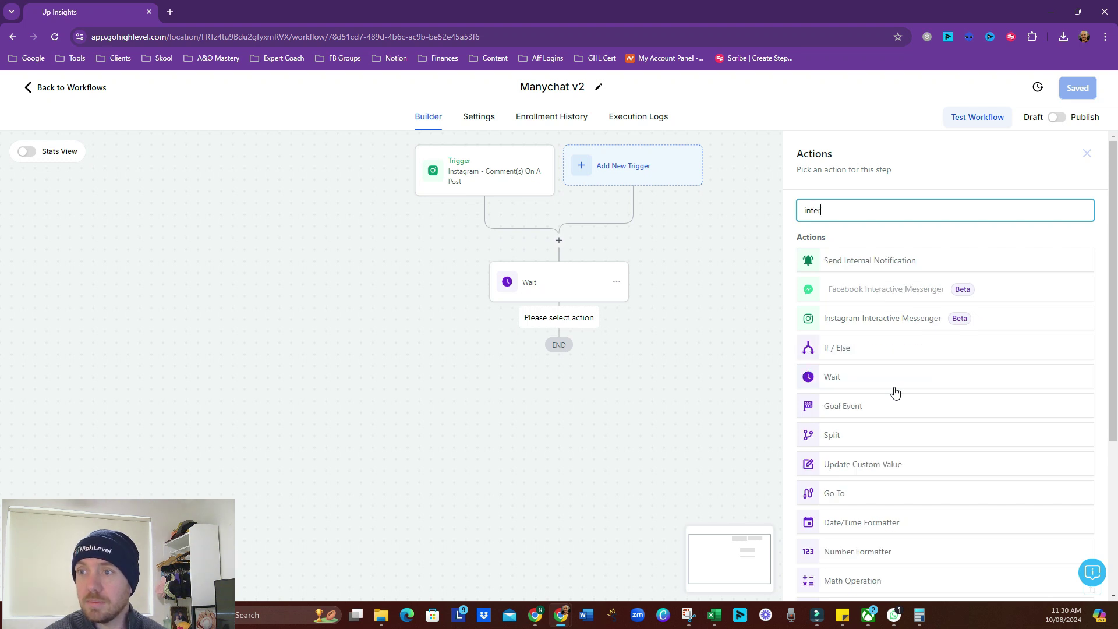
click(866, 322)
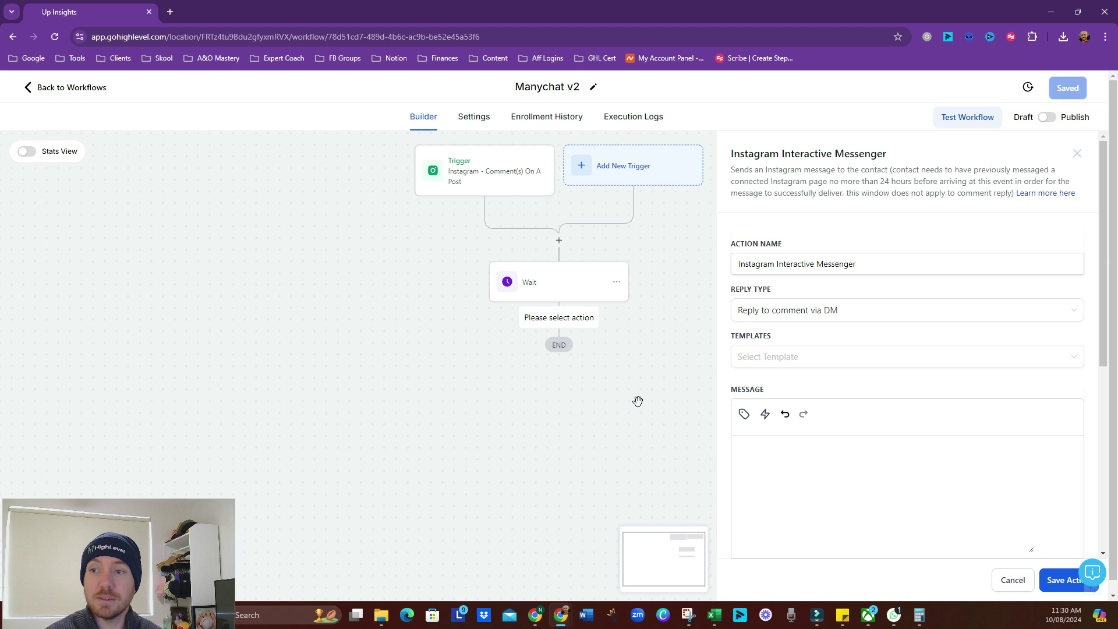
scroll(648, 401, down, 2)
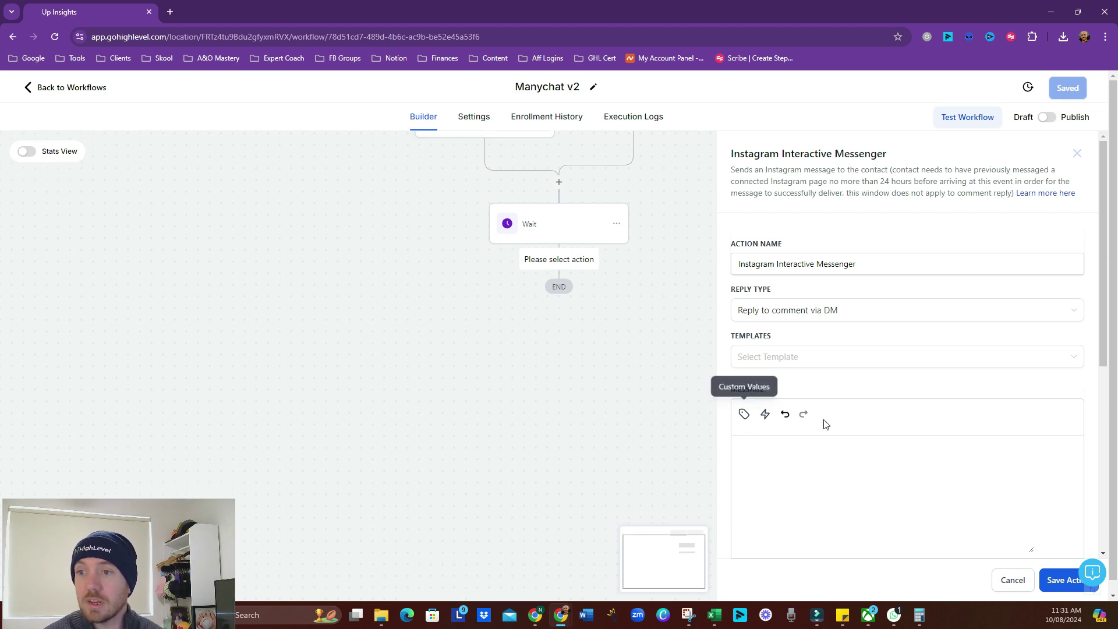
scroll(618, 326, up, 4)
Write the DM 'Hi {{contact.first_name}}' about replacing manychat with GoHighLevel, and save
click(795, 452)
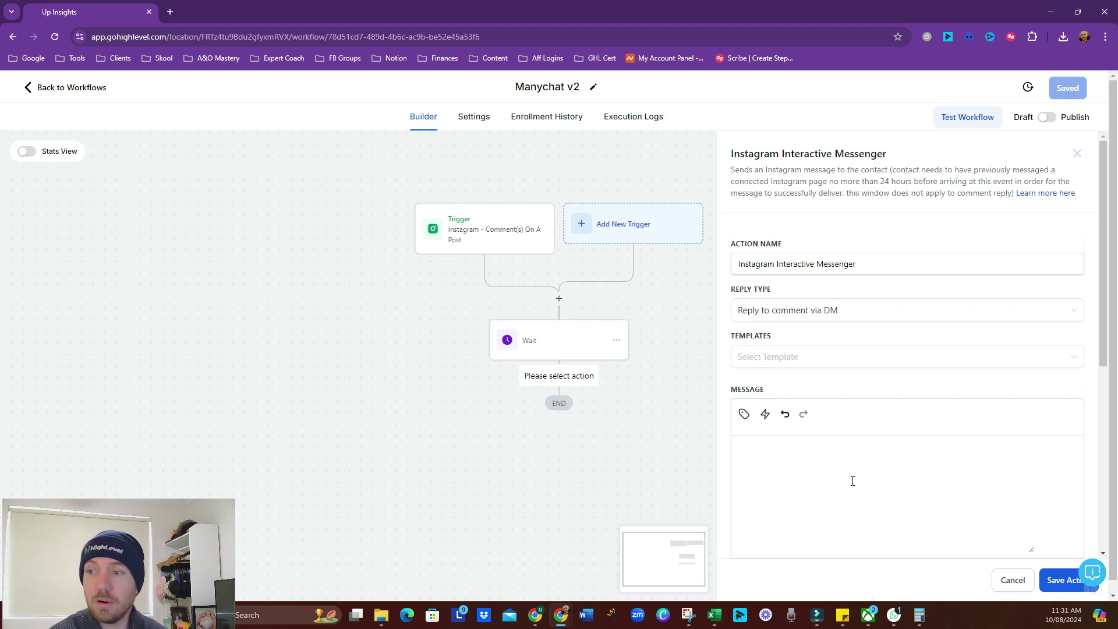
click(853, 481)
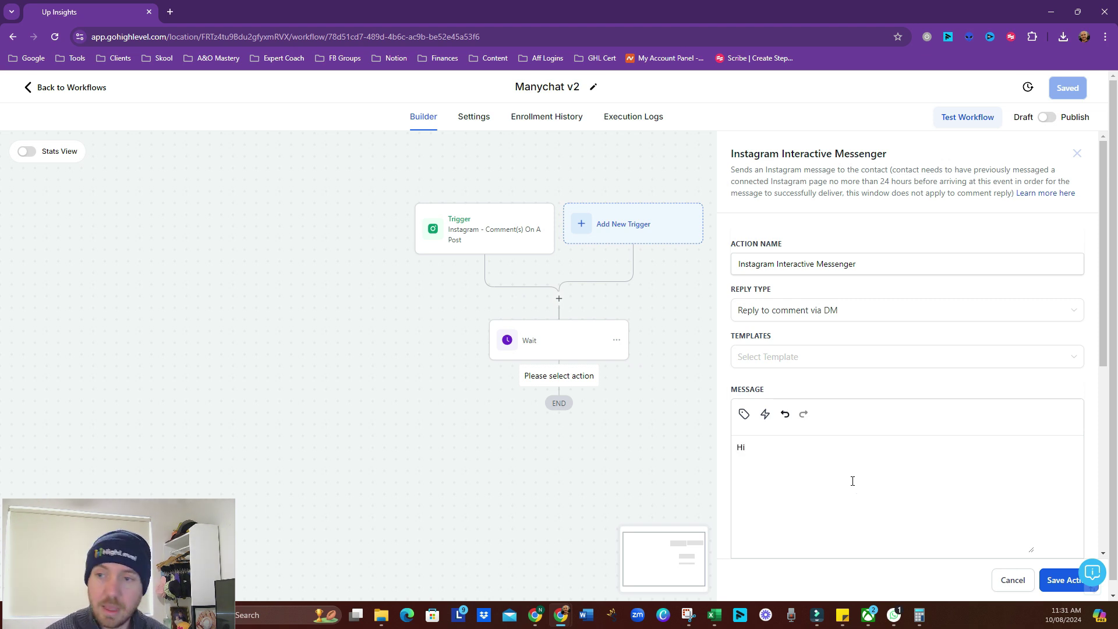
click(742, 416)
click(720, 189)
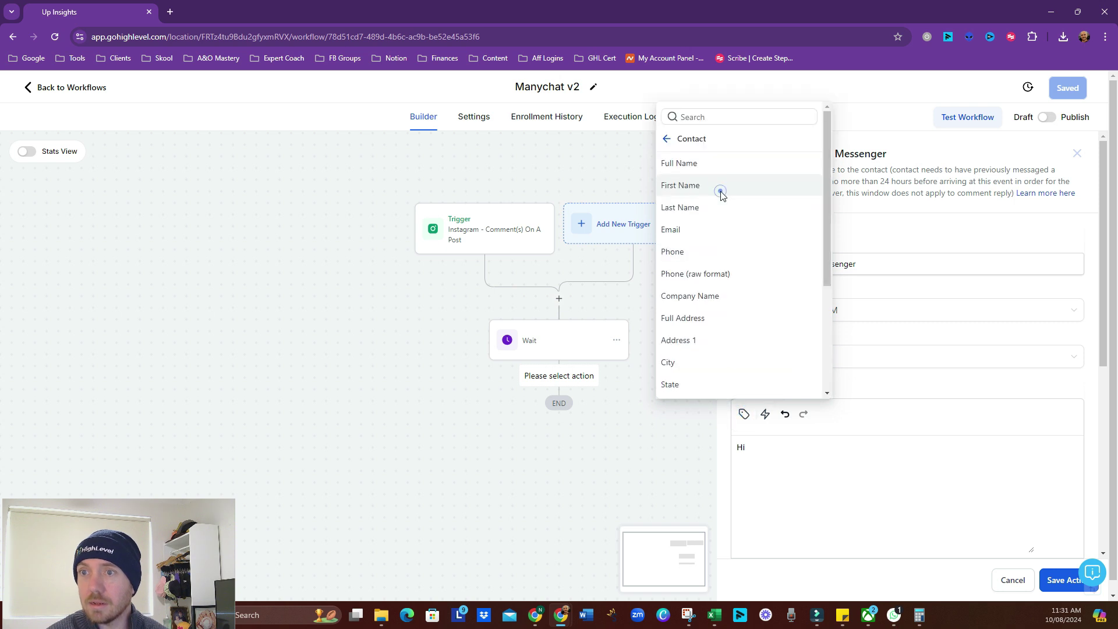
click(709, 185)
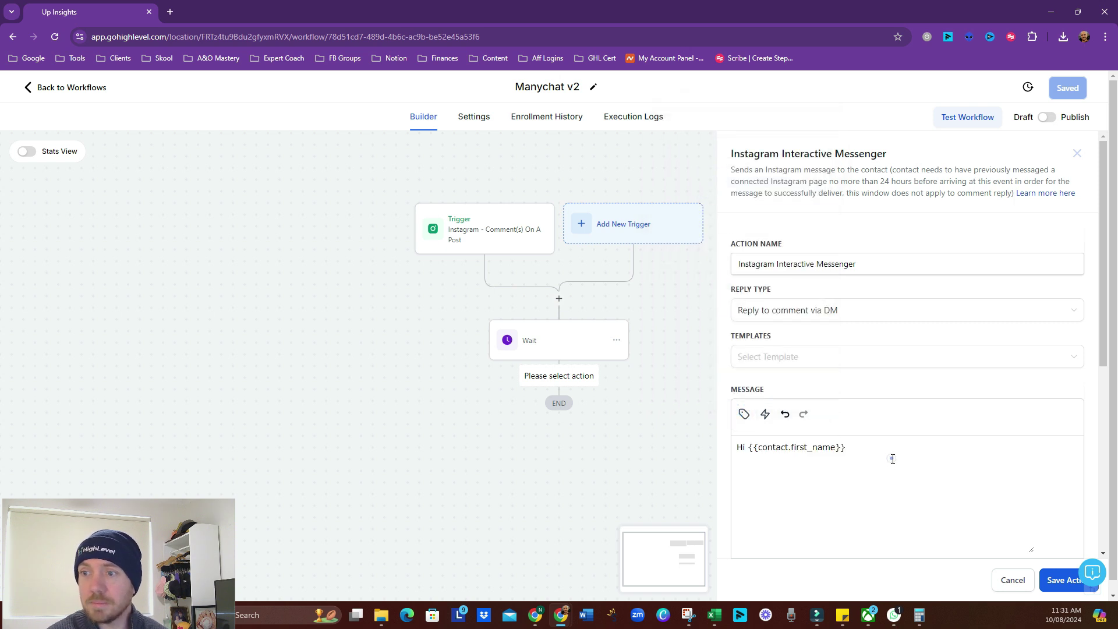
click(892, 459)
text(.)
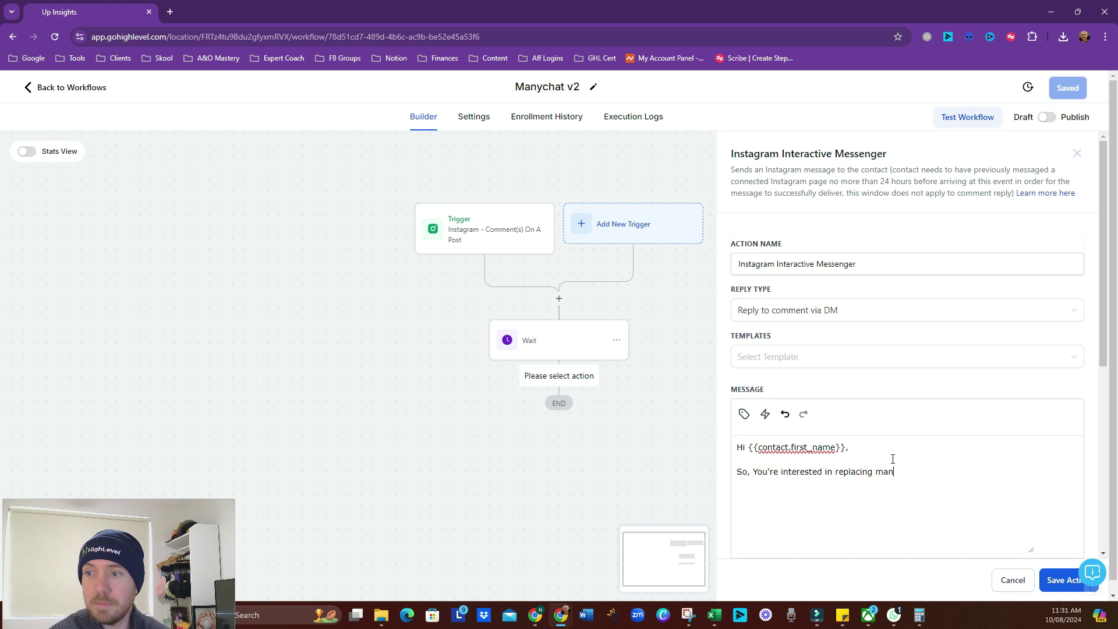
text(with GoHighLevel)
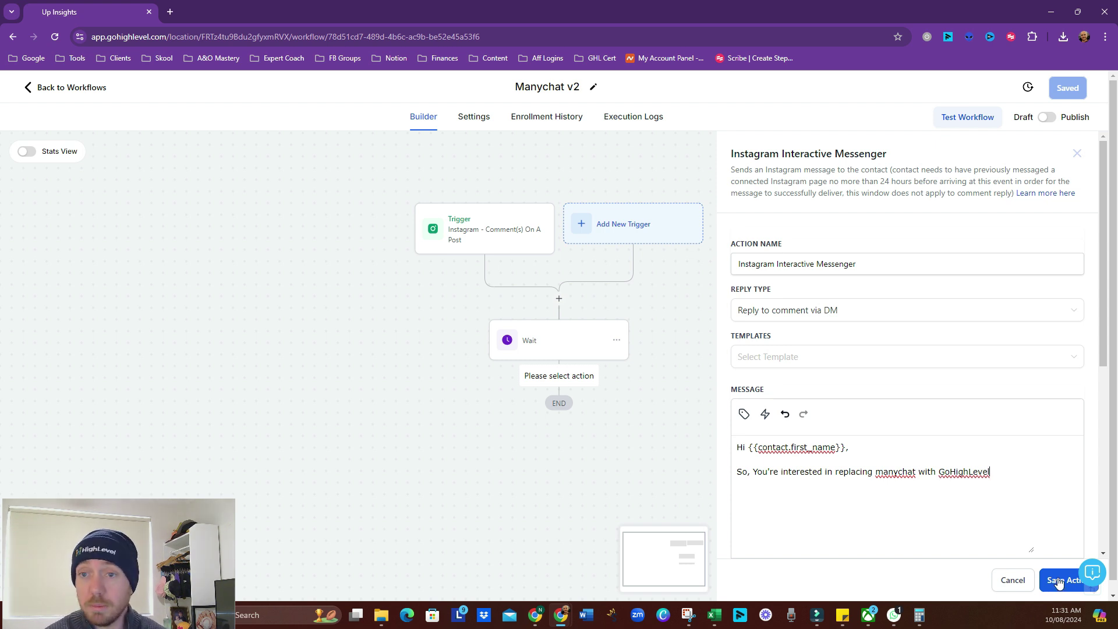
click(1059, 582)
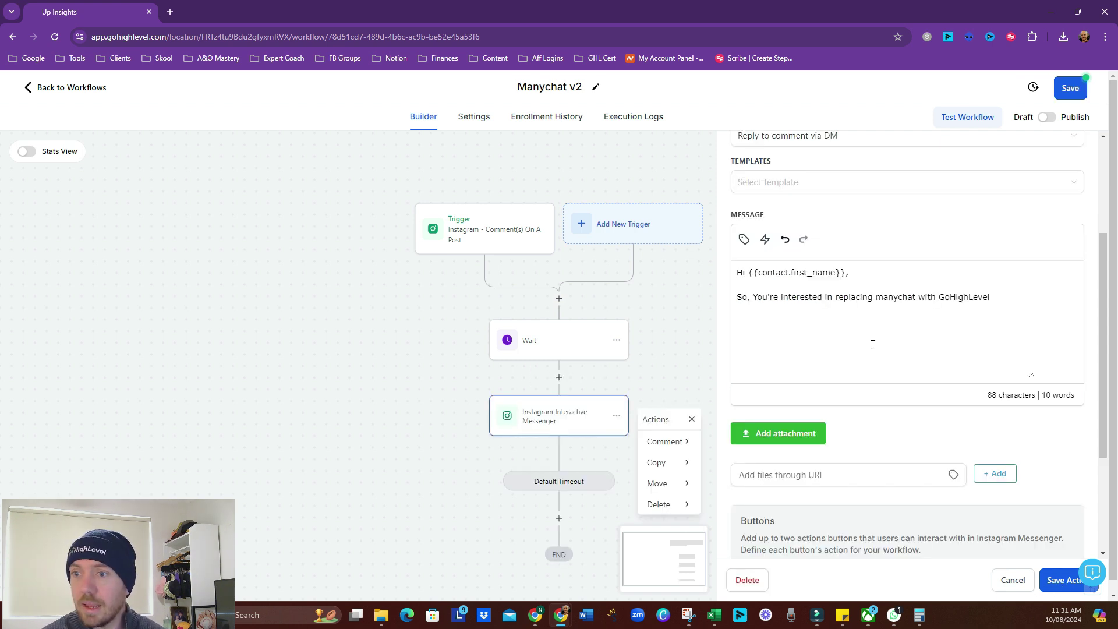
Add a 'Yes, I'm interested' reply button that performs workflow actions
scroll(872, 347, down, 3)
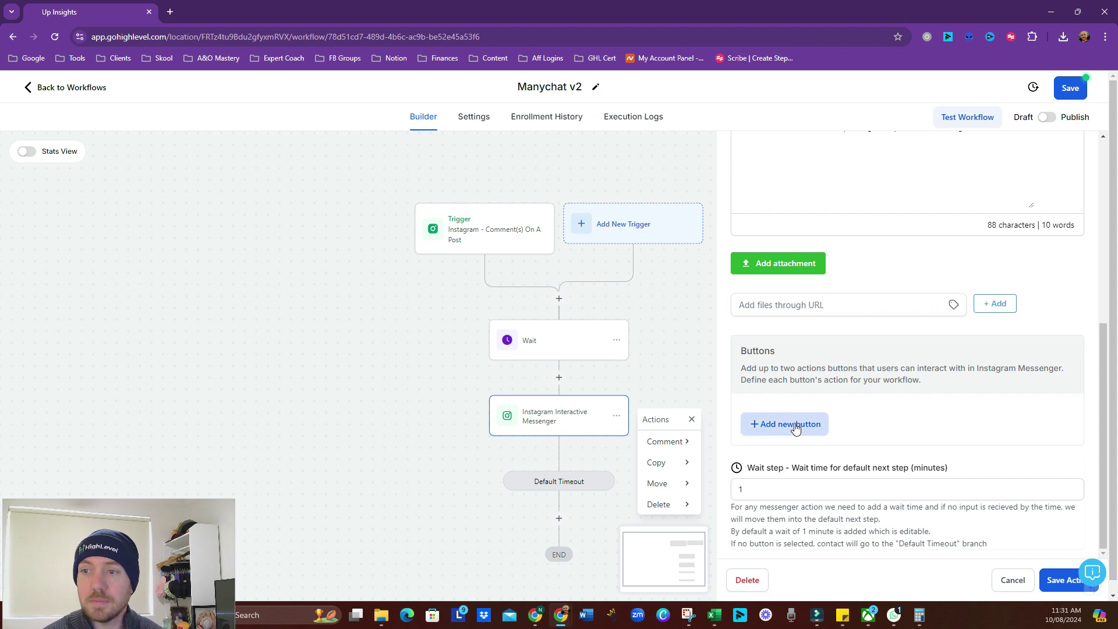
click(795, 428)
click(825, 413)
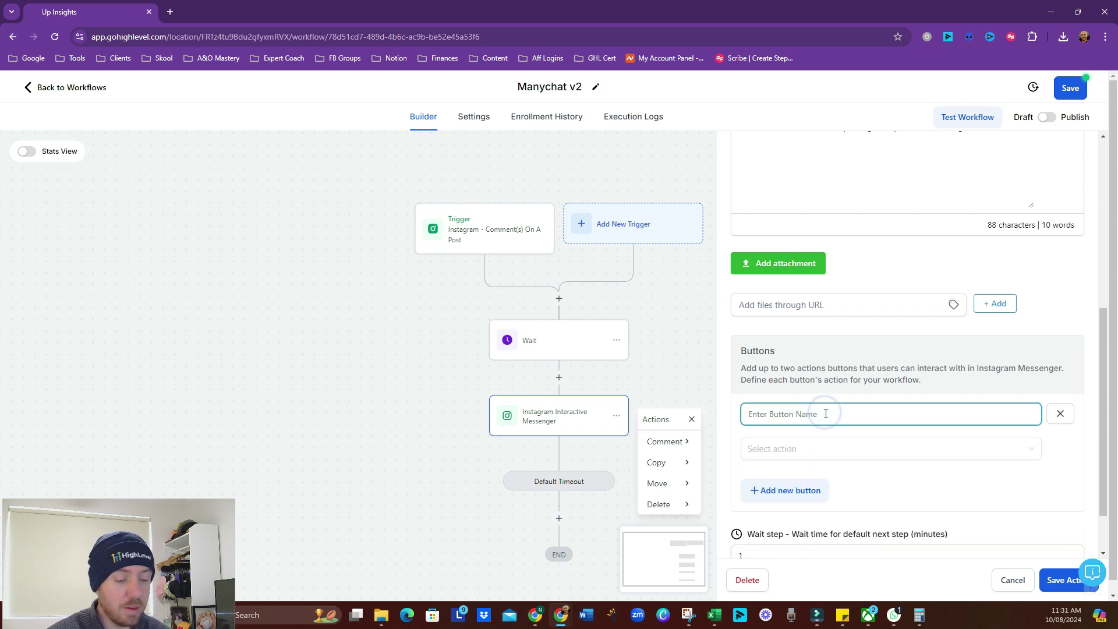
text(YEs, I'm)
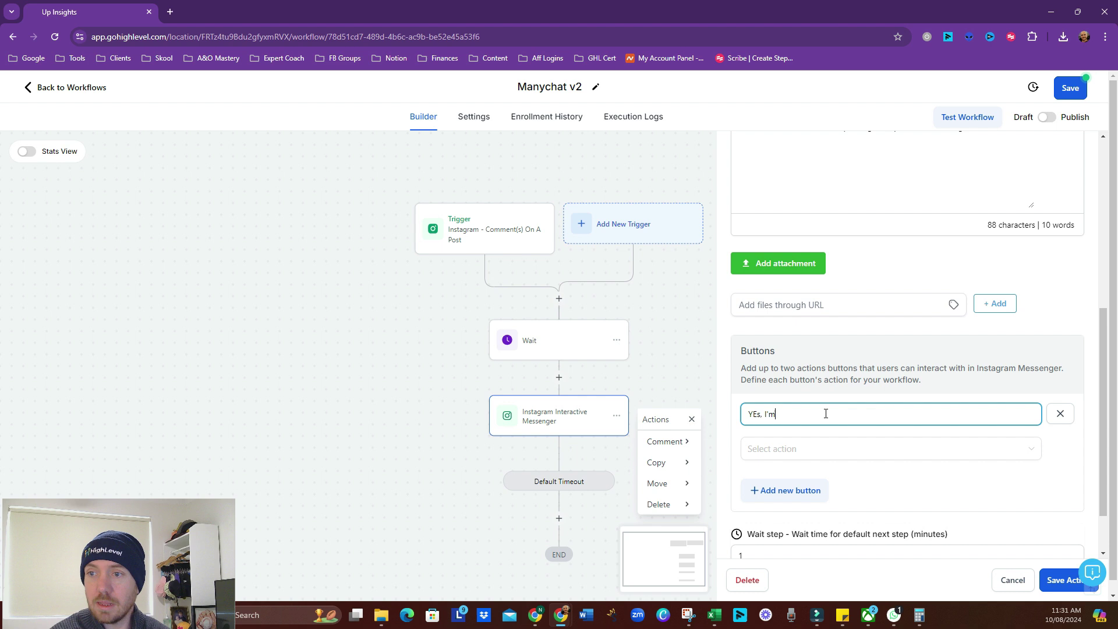
text( inteeerested)
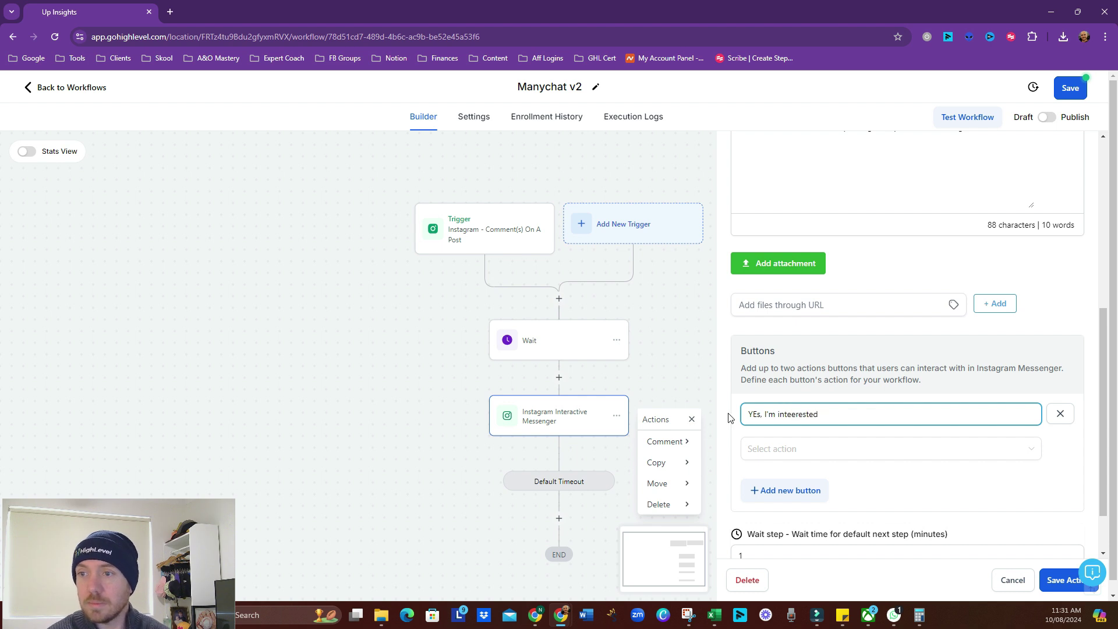
click(793, 414)
key(BackSpace)
click(757, 414)
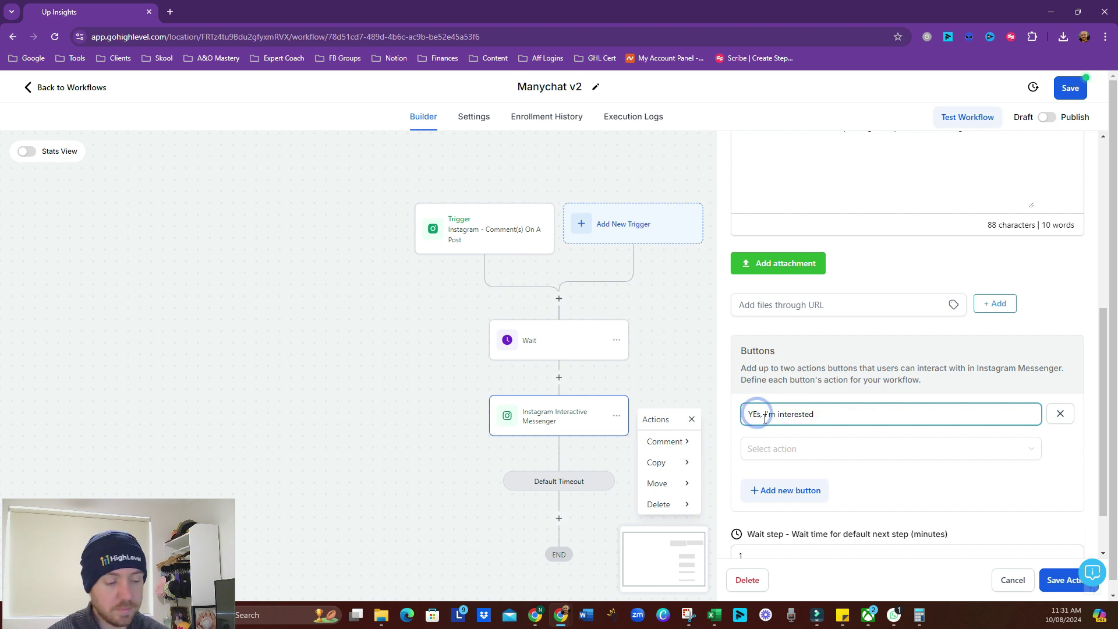
key(BackSpace)
text(e)
click(808, 458)
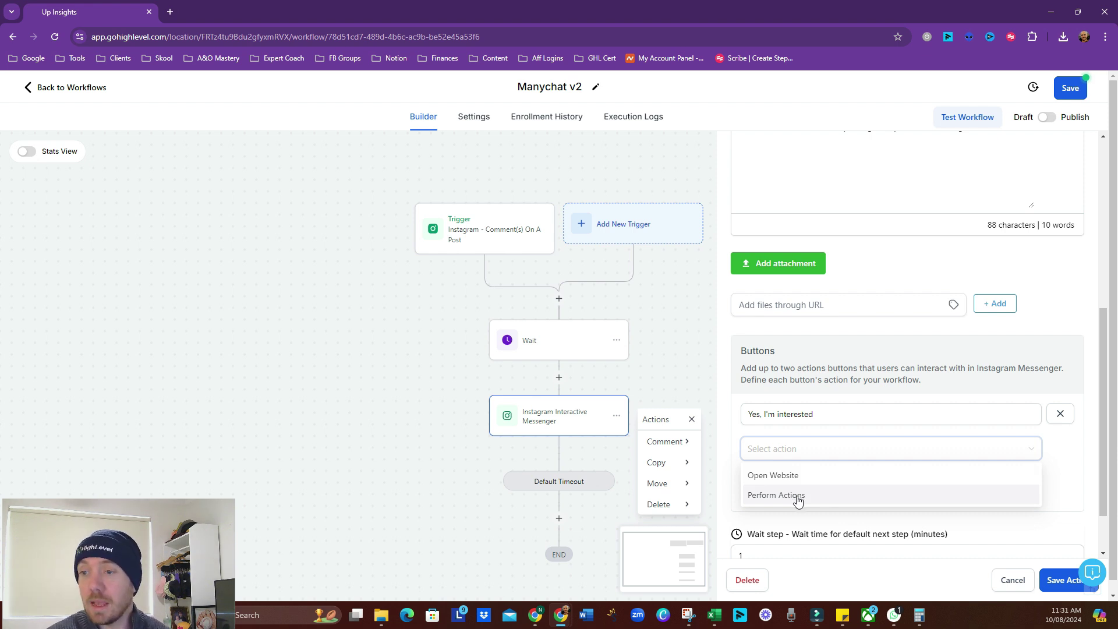
click(797, 500)
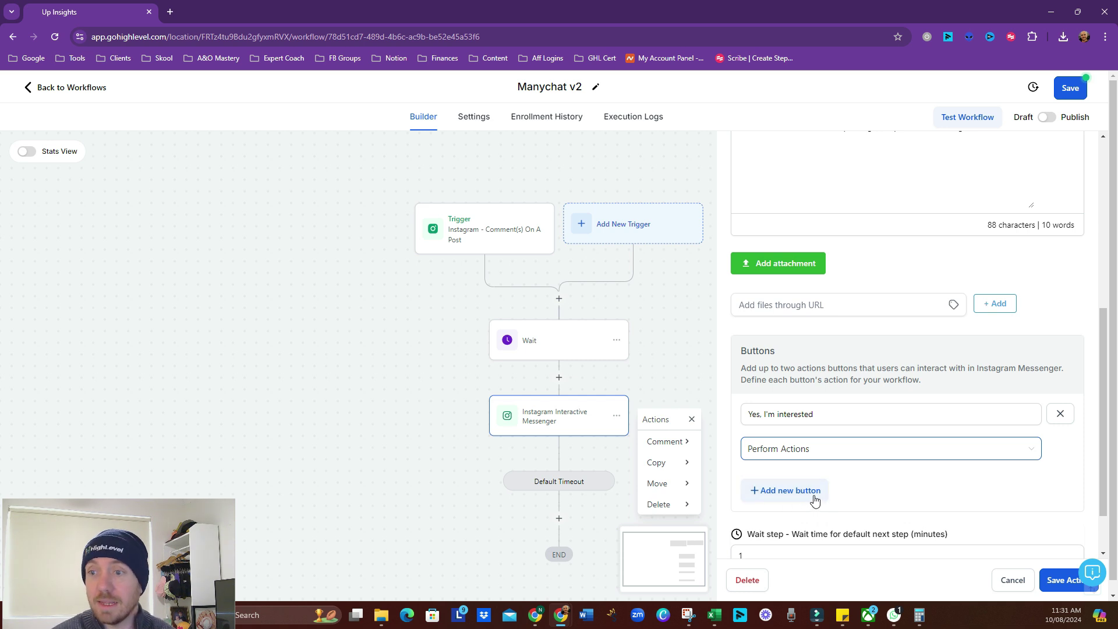
Add a 'No, I'm NOT' reply button that performs workflow actions
click(798, 492)
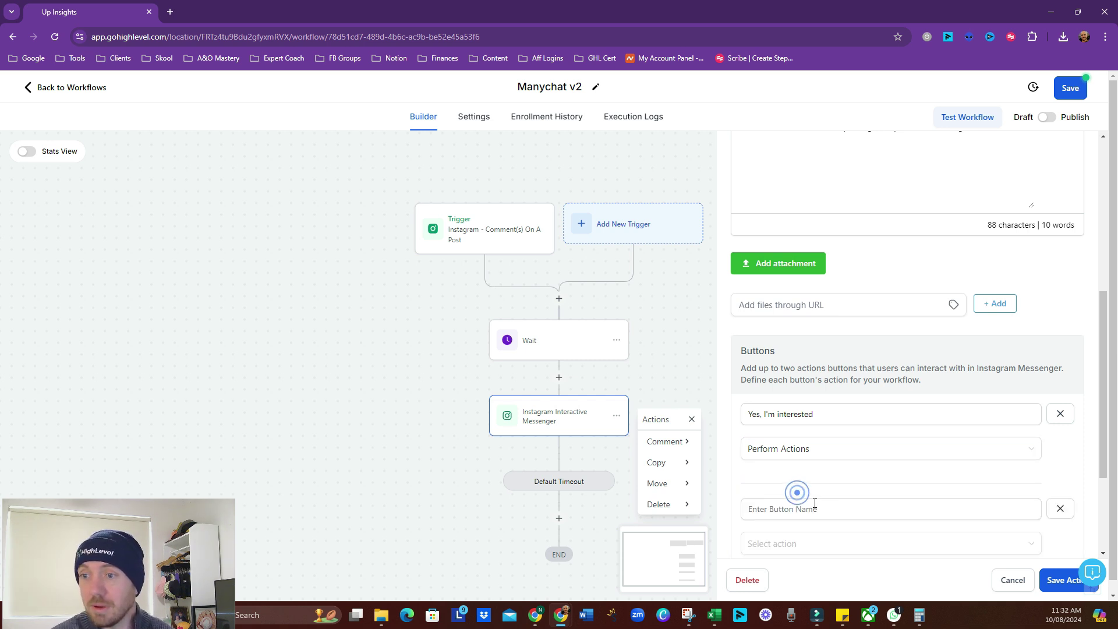
click(815, 509)
text(No, I'm NO)
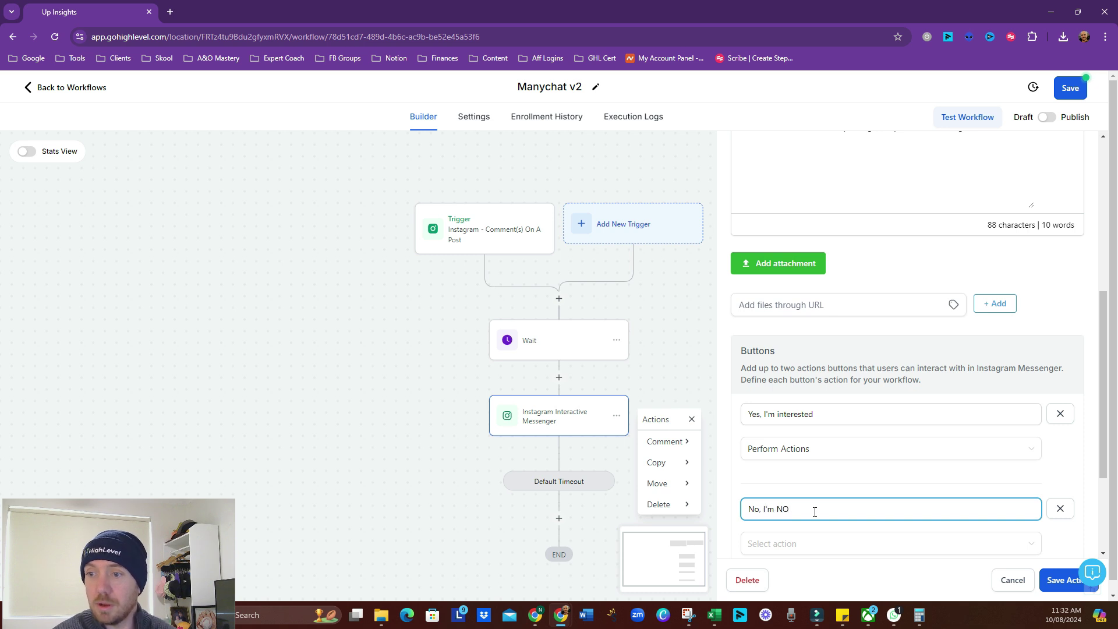
text(T)
scroll(759, 466, down, 2)
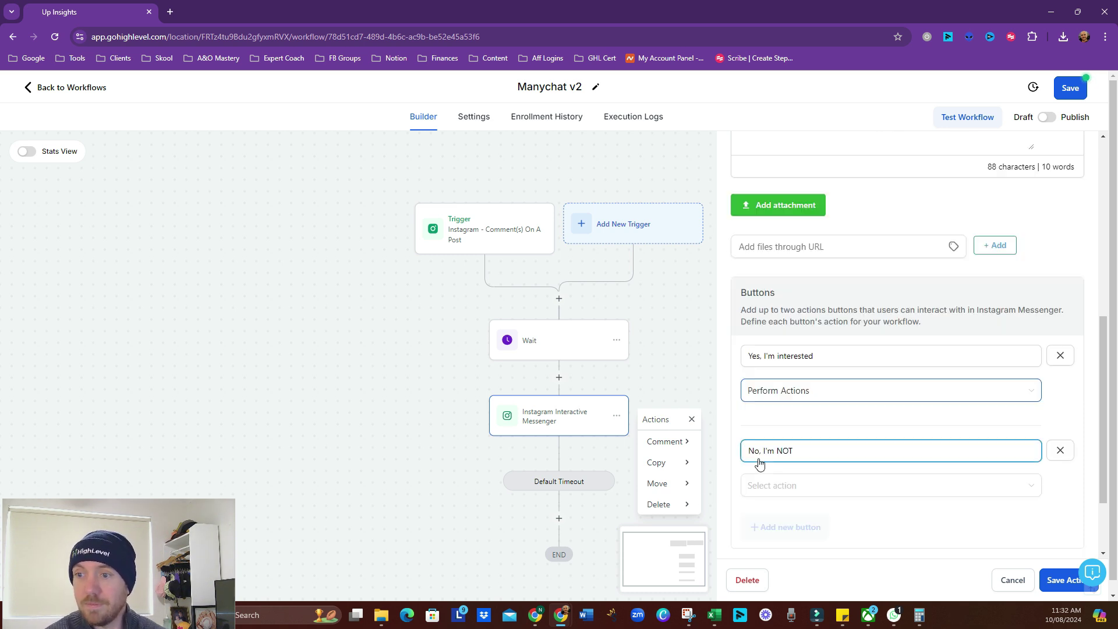
click(927, 433)
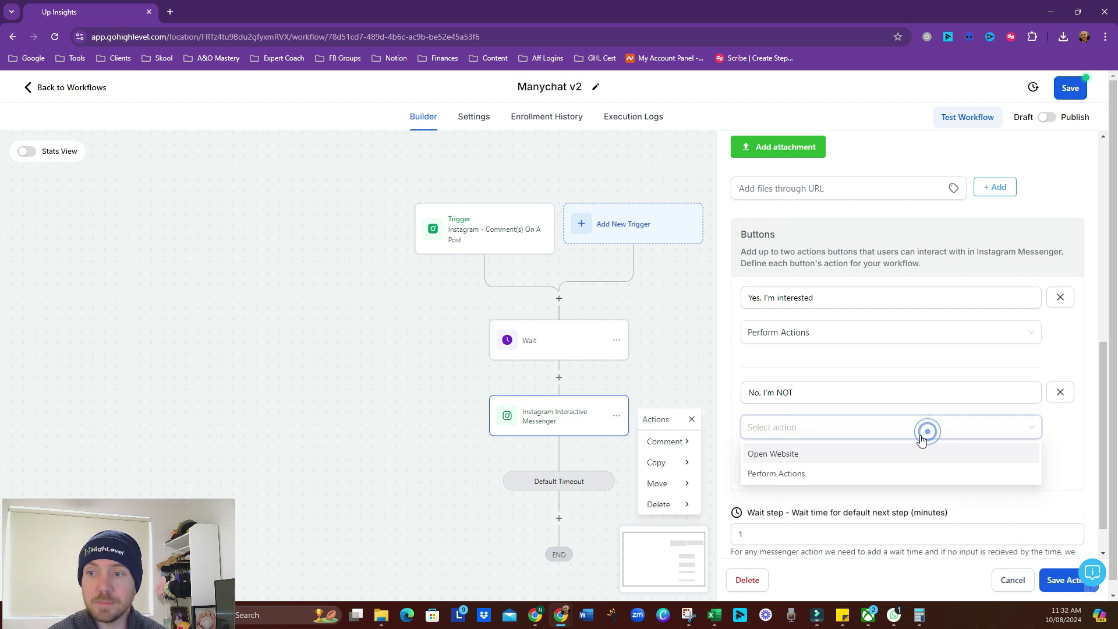
click(826, 478)
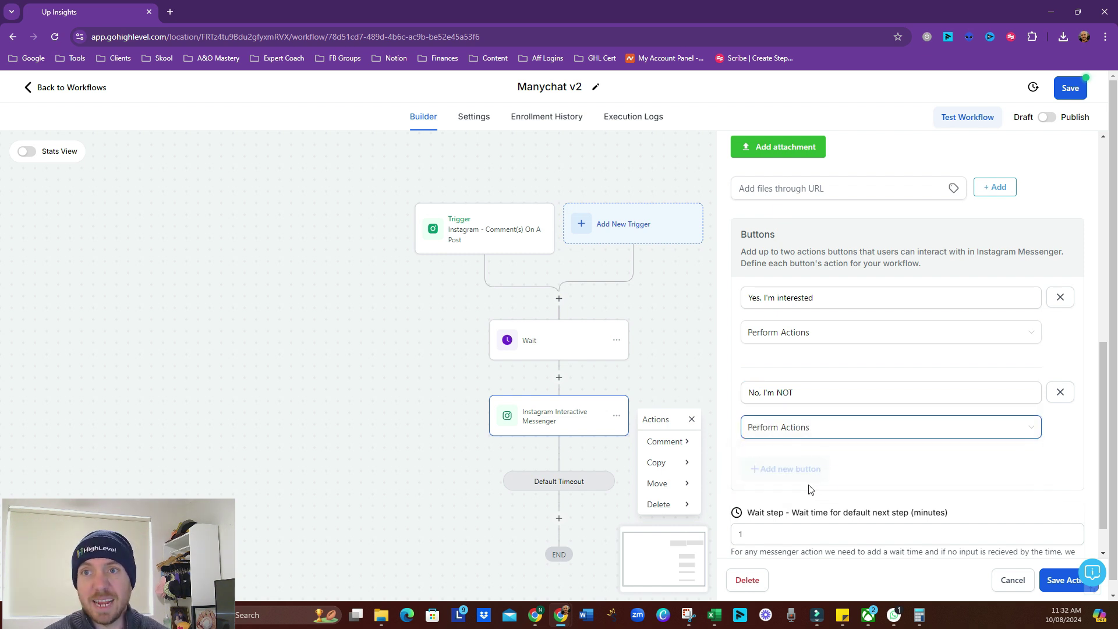
Set the messenger's timeout wait to 5 minutes and save the settings
scroll(861, 467, down, 1)
click(777, 490)
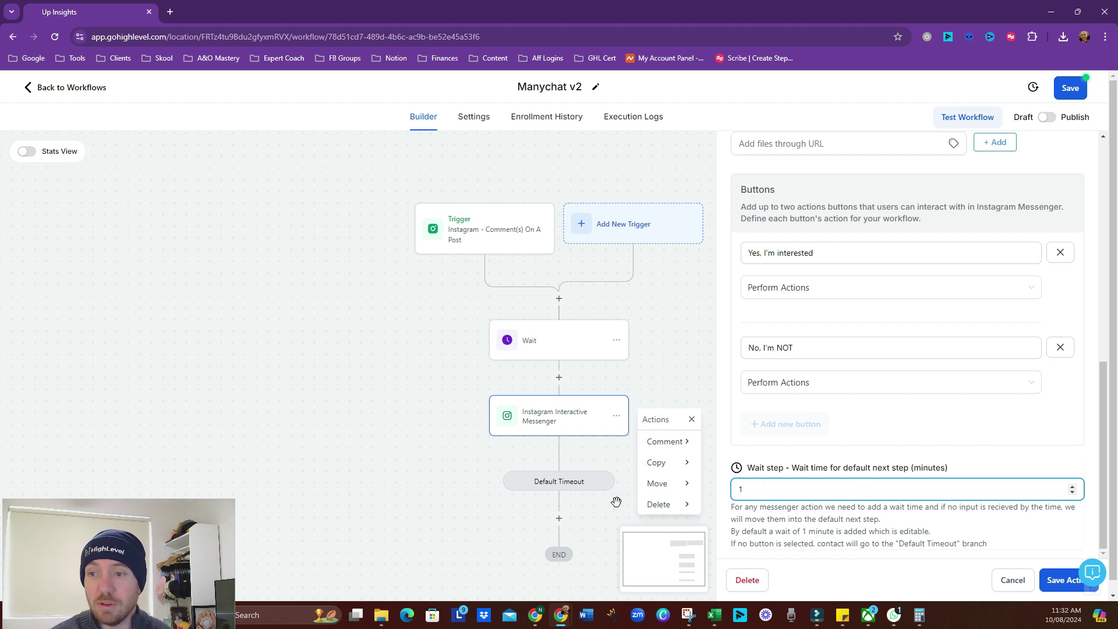
double_click(817, 487)
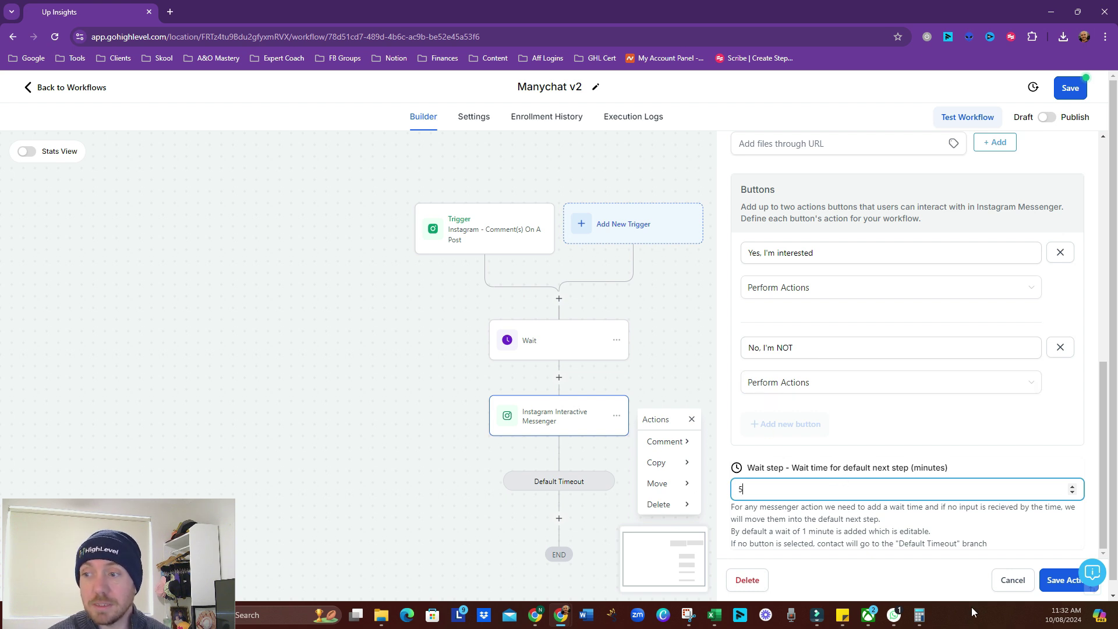
click(1074, 585)
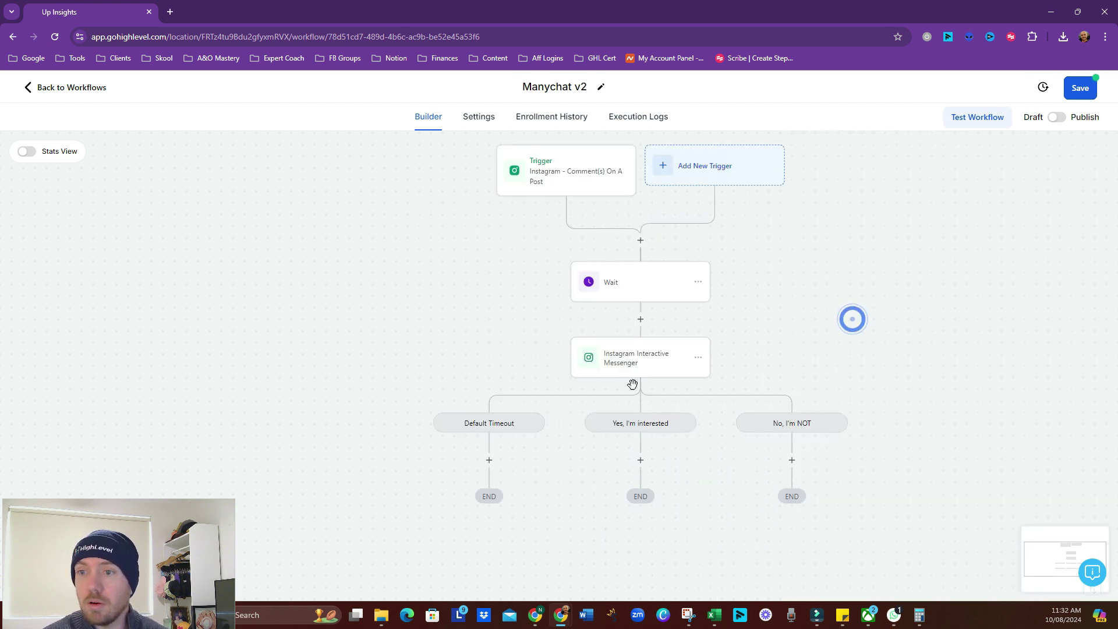
Insert a Reply In Comments step after Wait with Like Comments turned on
click(640, 321)
click(841, 210)
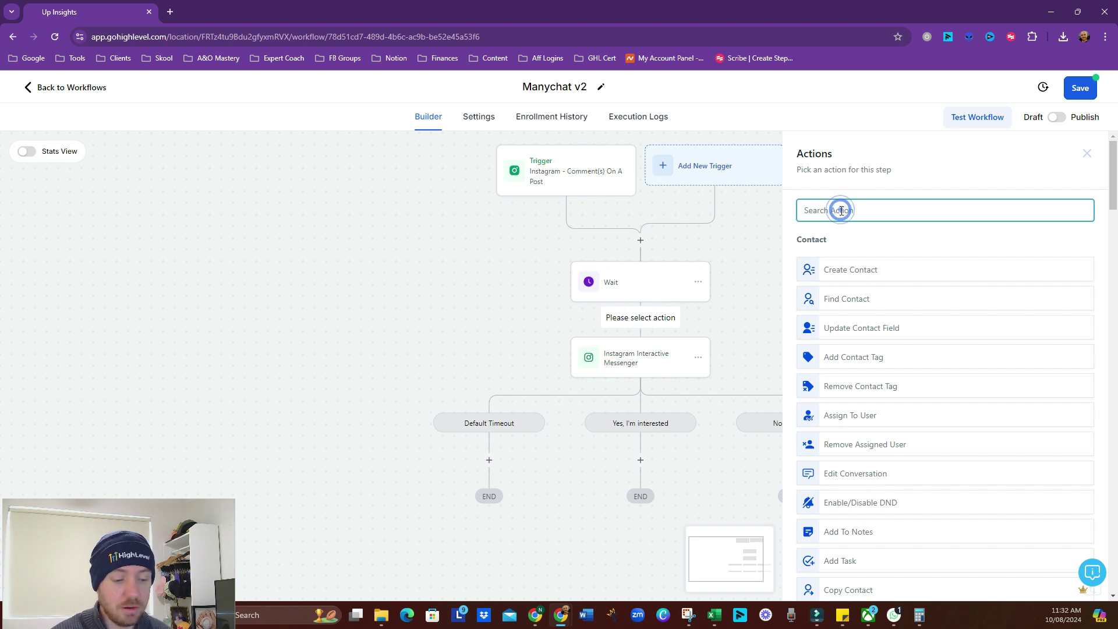
text(comm)
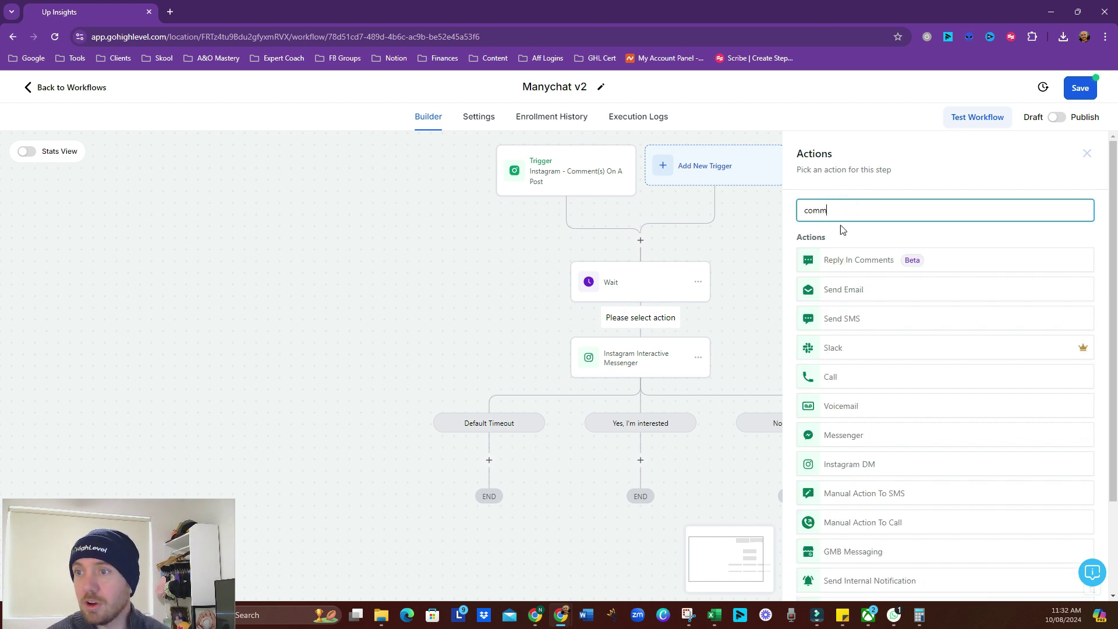
click(858, 262)
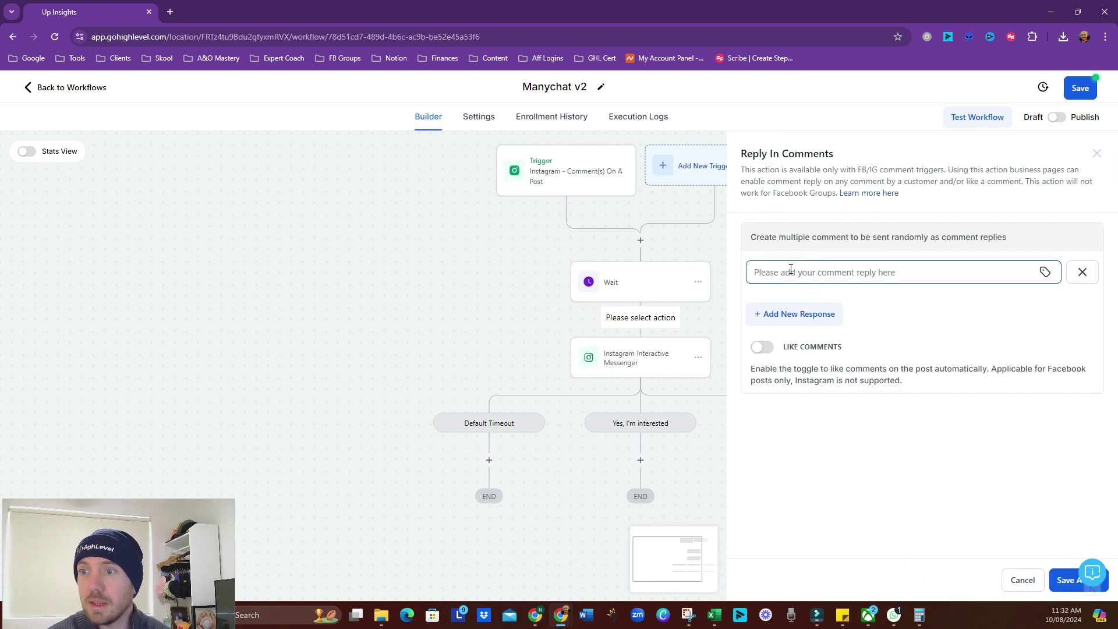
click(769, 349)
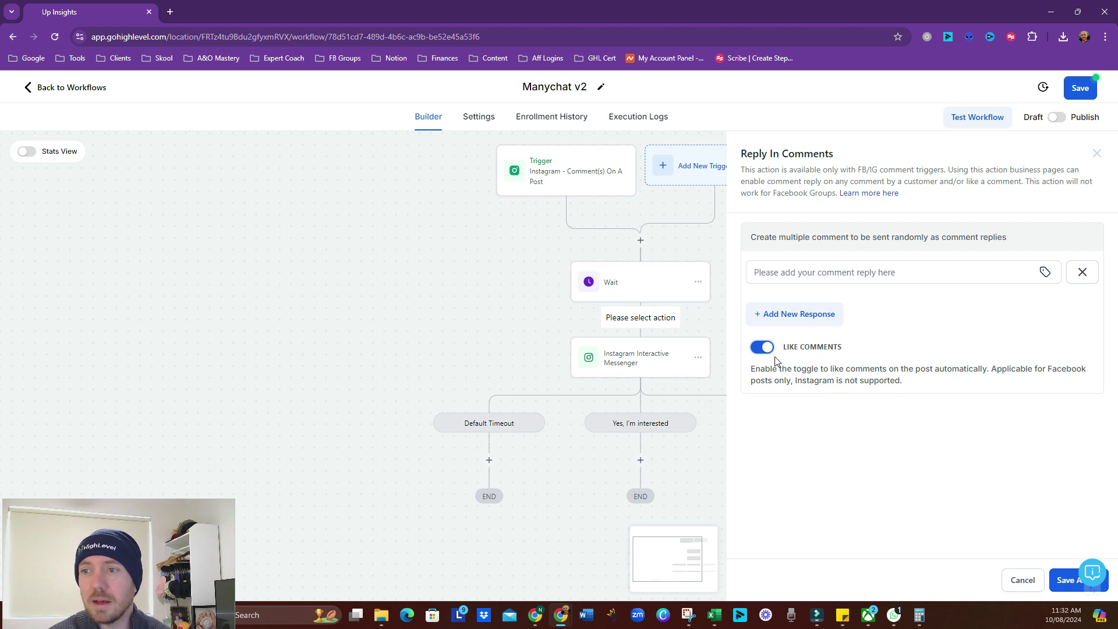
Enter the 'Sent you a DM' reply and trim the comment replies to three variations
click(817, 277)
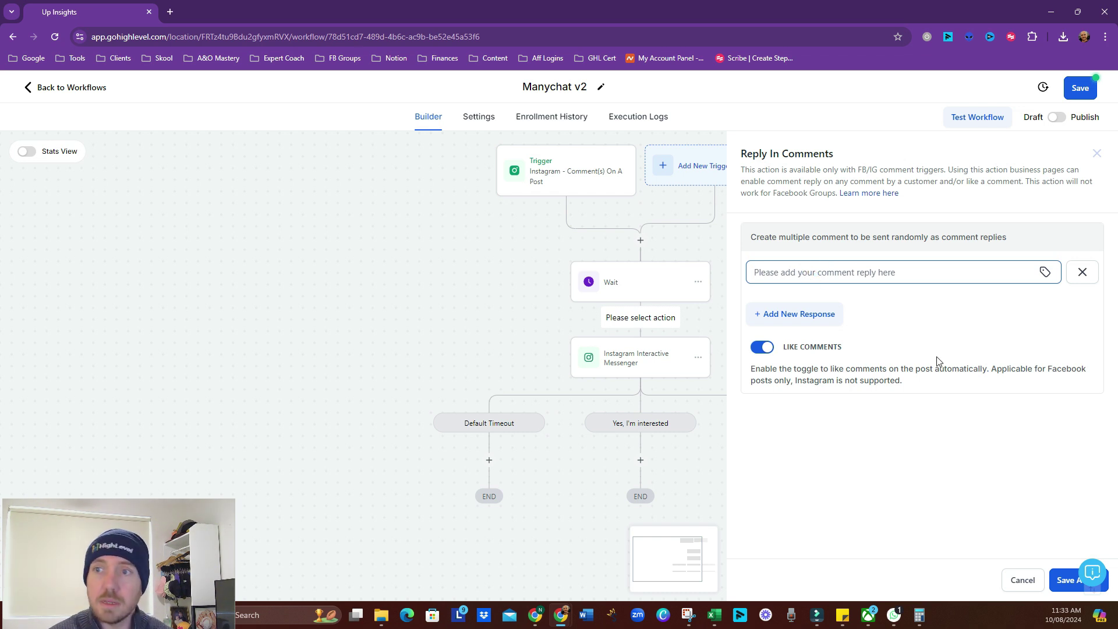
text(S)
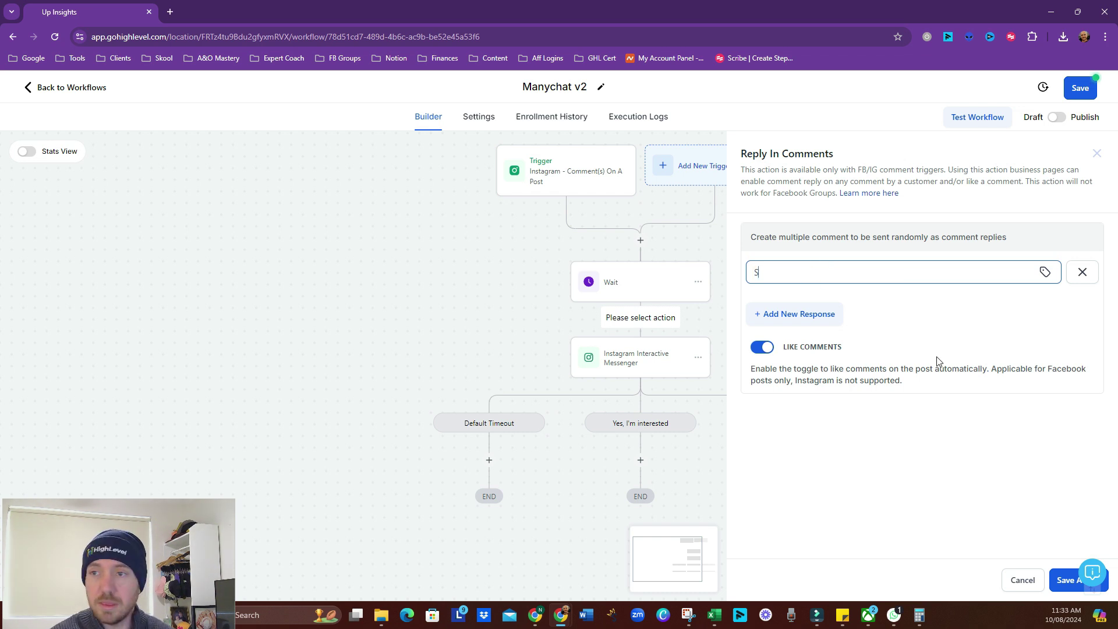
text(ent you a )
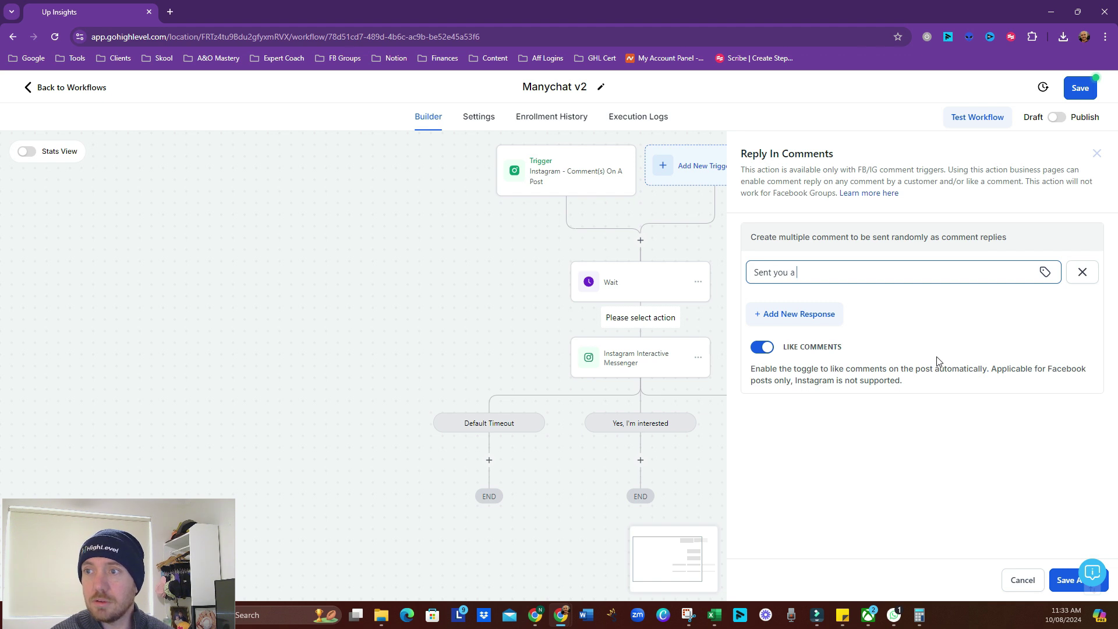
text(DM)
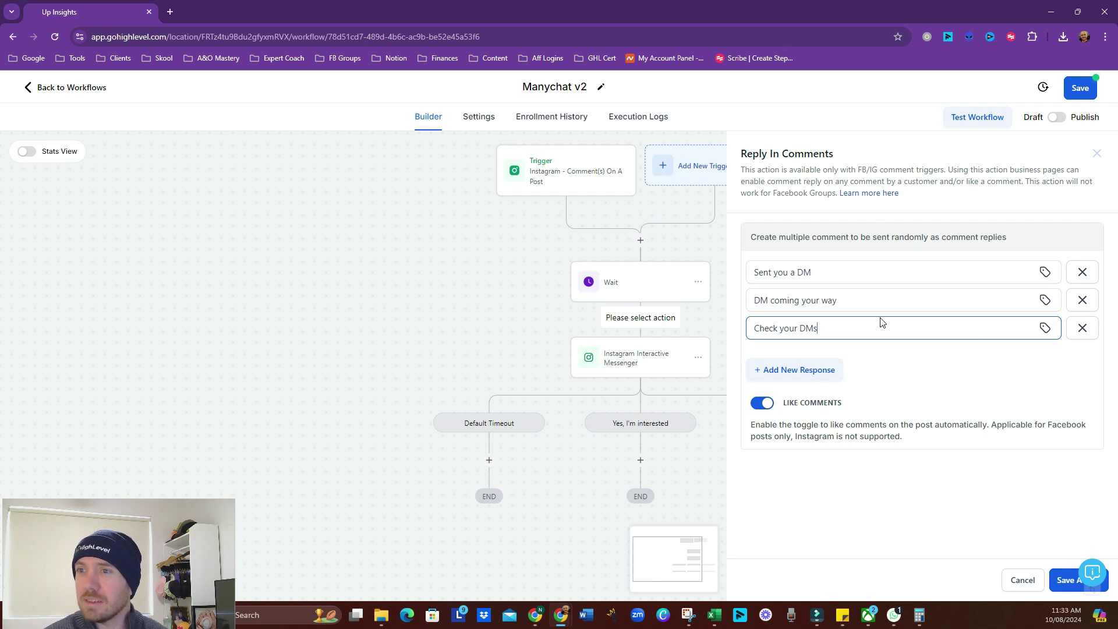
click(821, 371)
click(813, 402)
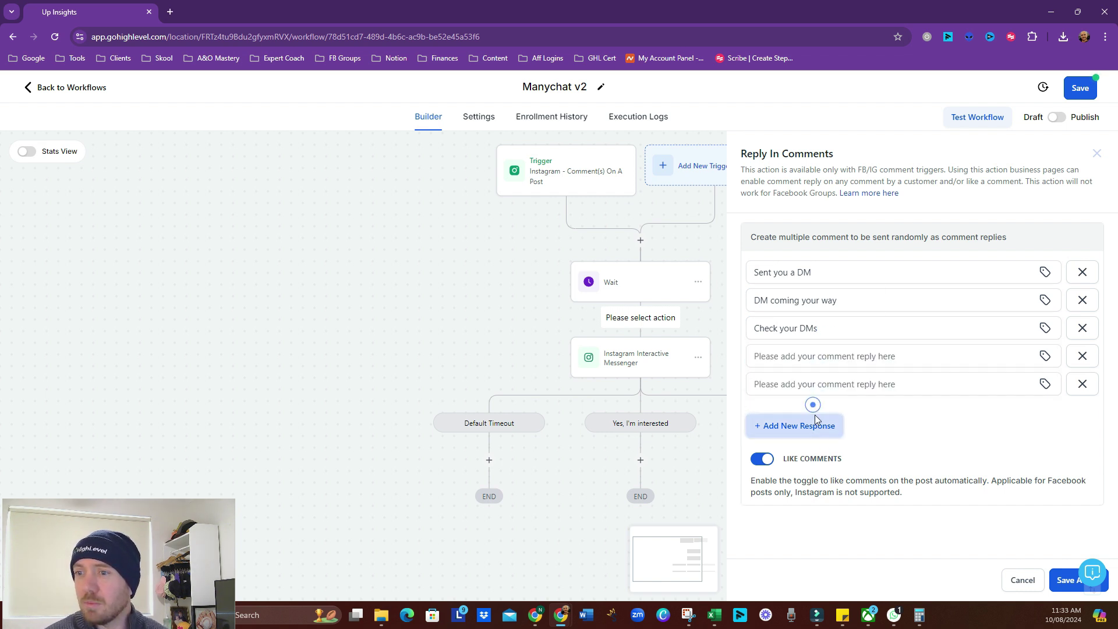
click(815, 424)
click(816, 453)
click(818, 481)
click(819, 509)
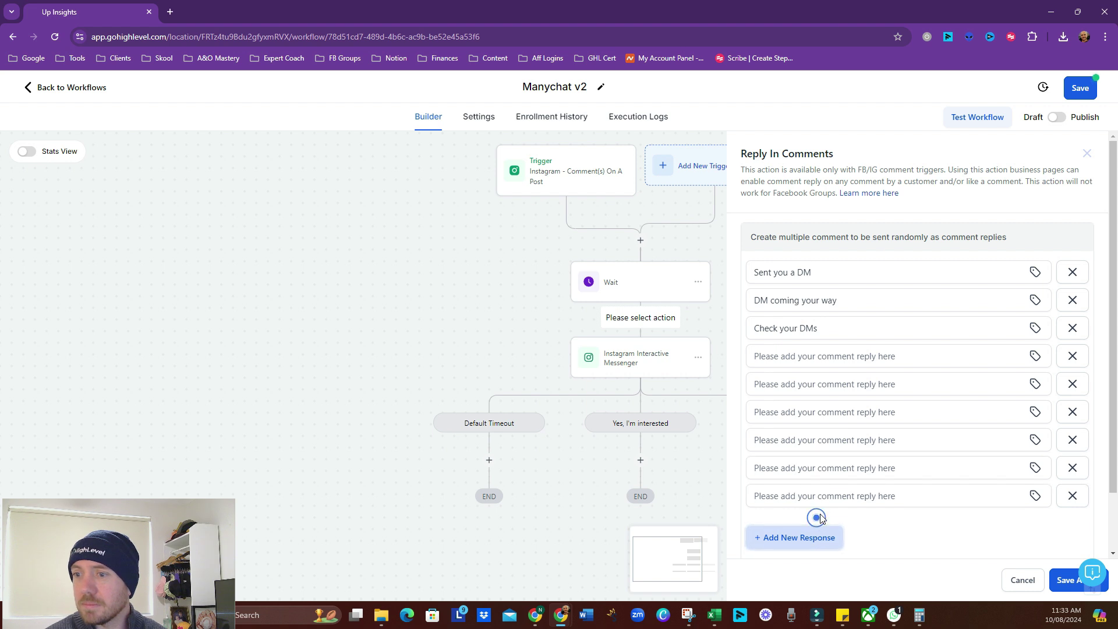
click(879, 360)
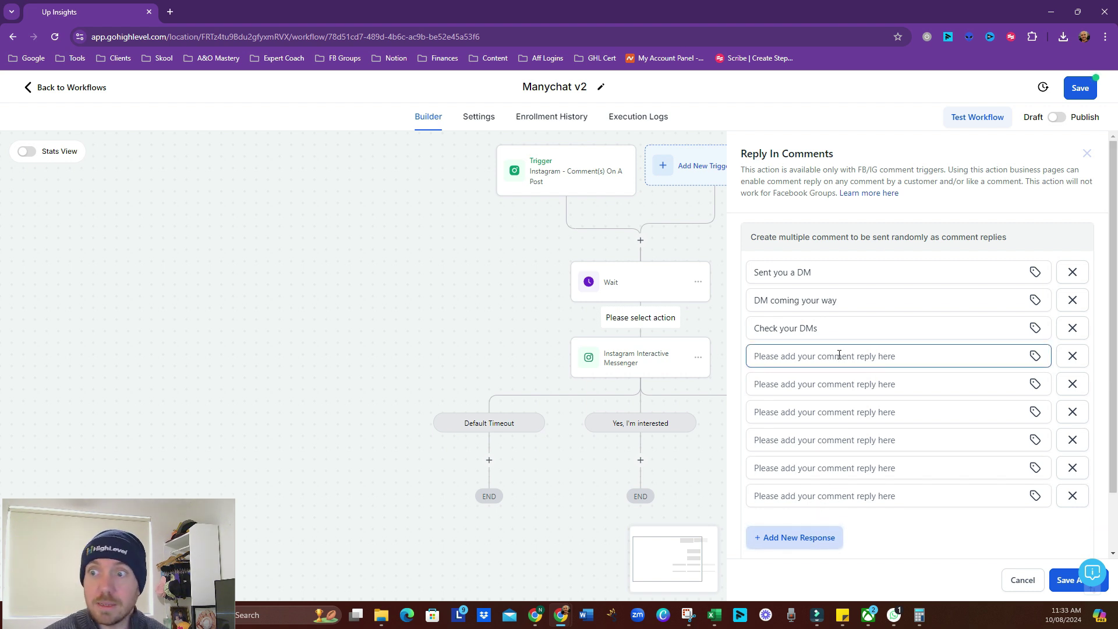
click(1070, 496)
click(1071, 470)
click(1072, 440)
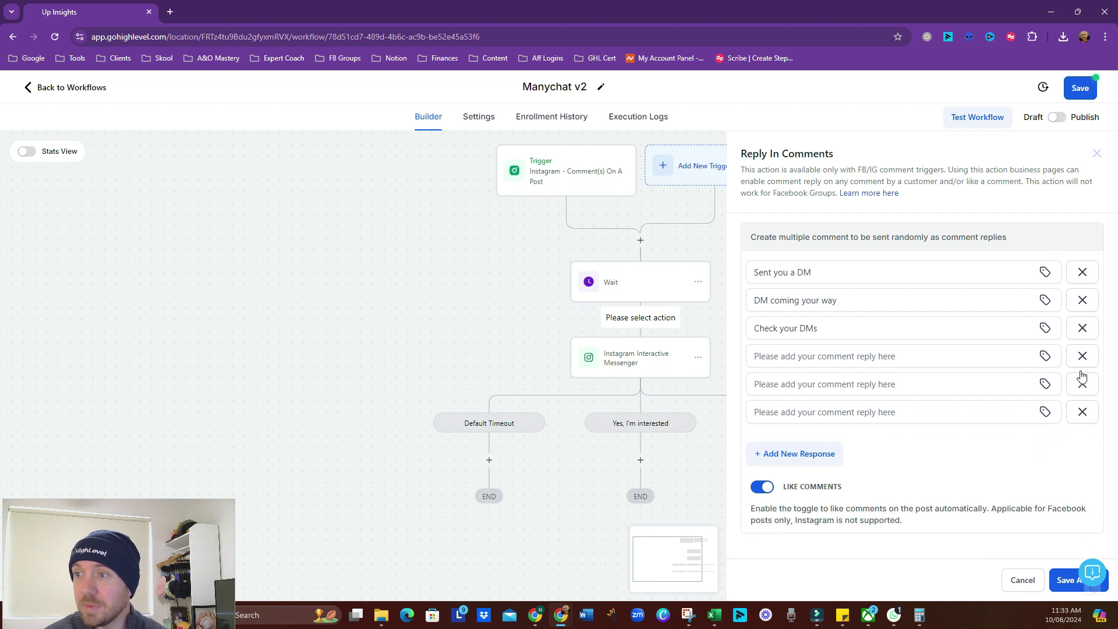
click(1082, 377)
click(1082, 357)
click(1082, 358)
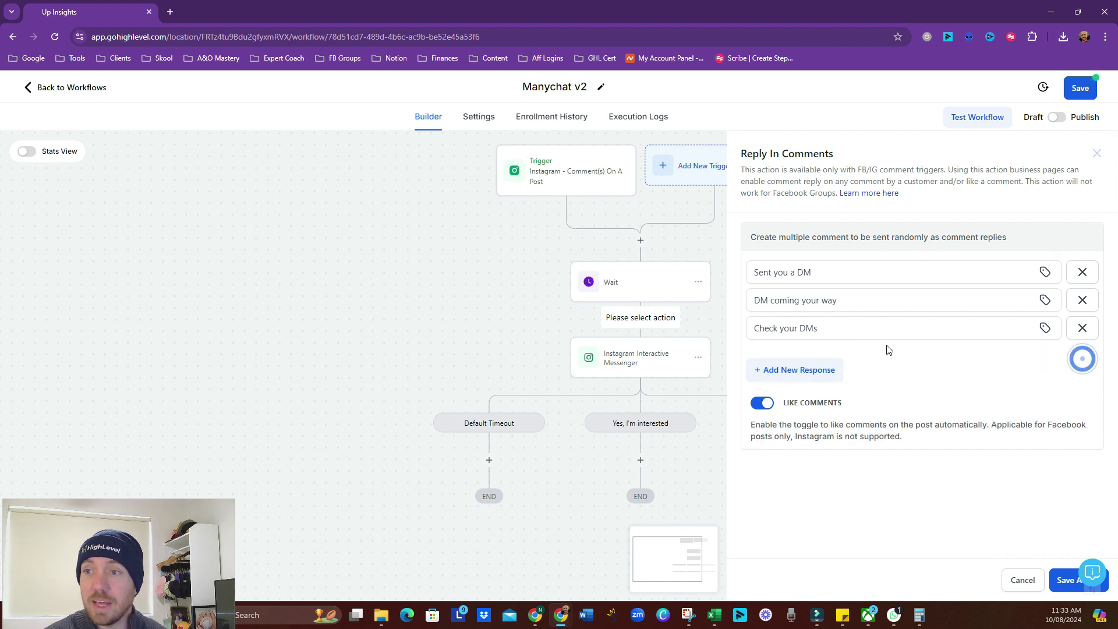
Add {{contact.first_name}} to the 'Check your DMs' reply and edit the 'DM coming your way' reply
click(874, 326)
text(,)
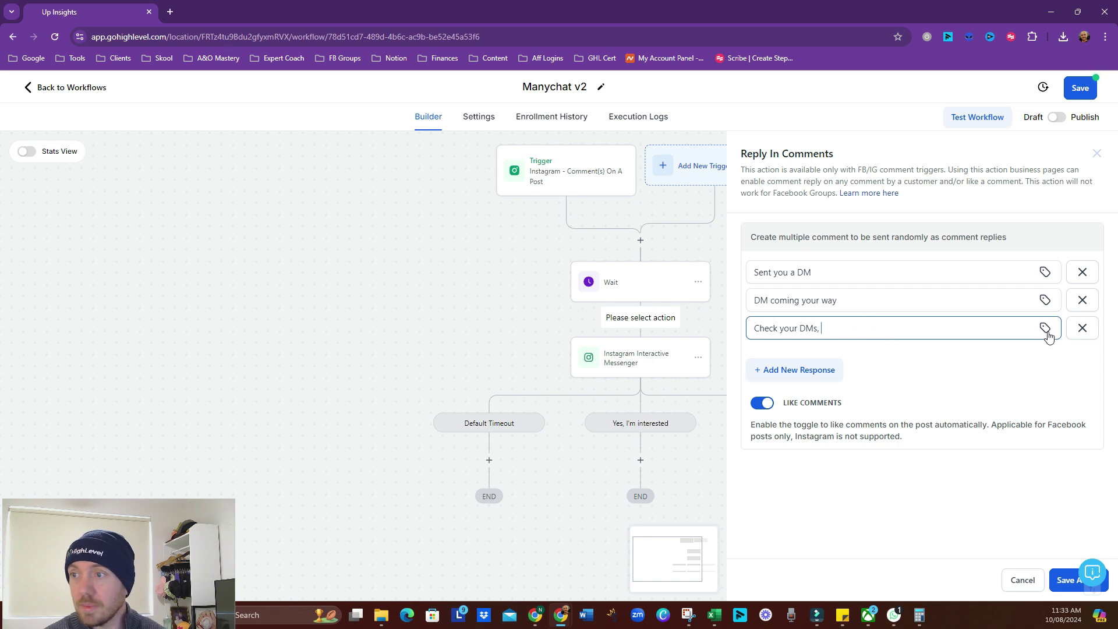
click(1046, 331)
click(973, 387)
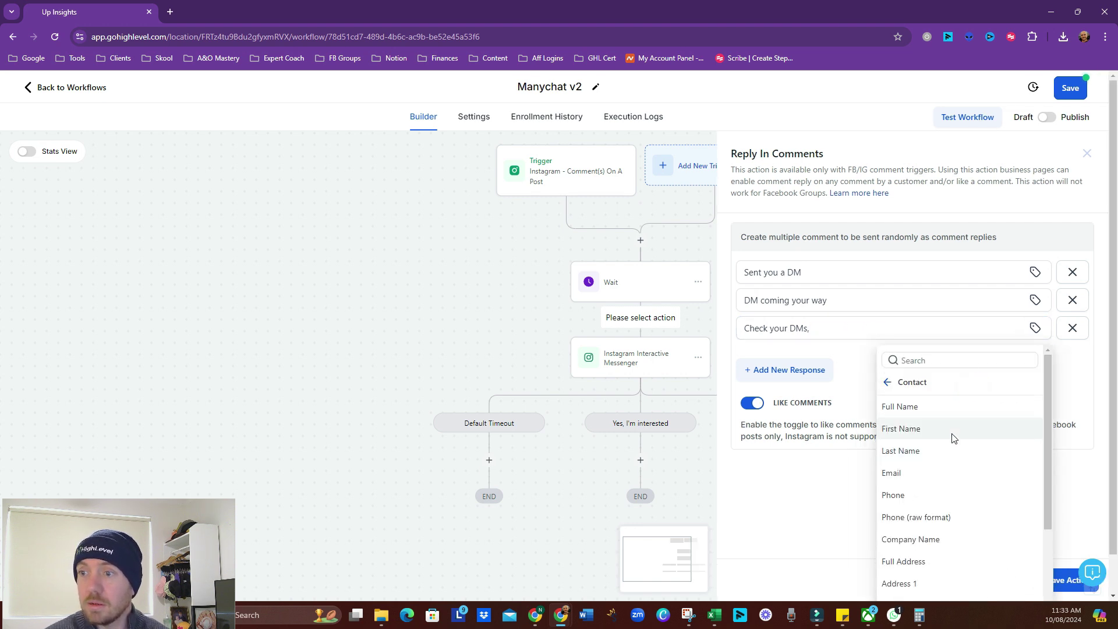
click(952, 435)
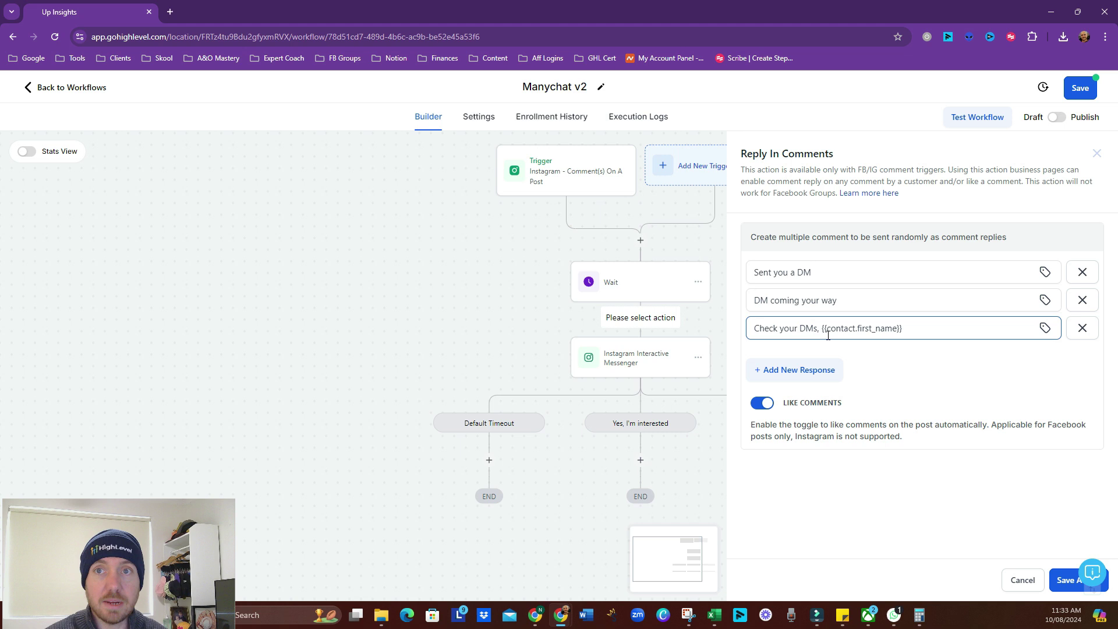
click(860, 301)
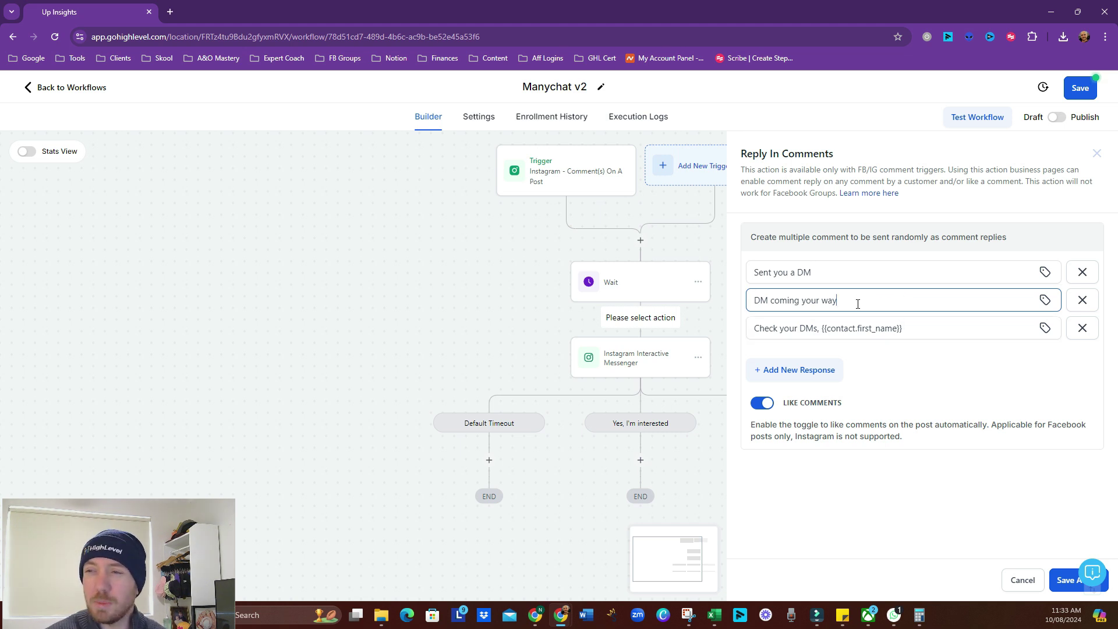
text(,)
click(1045, 300)
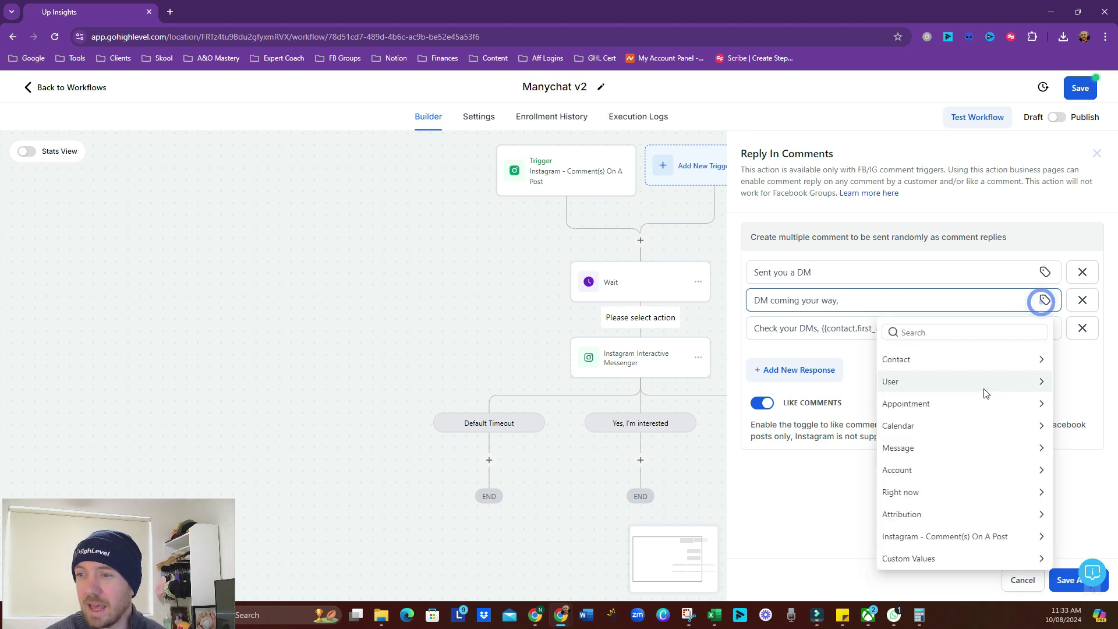
click(943, 359)
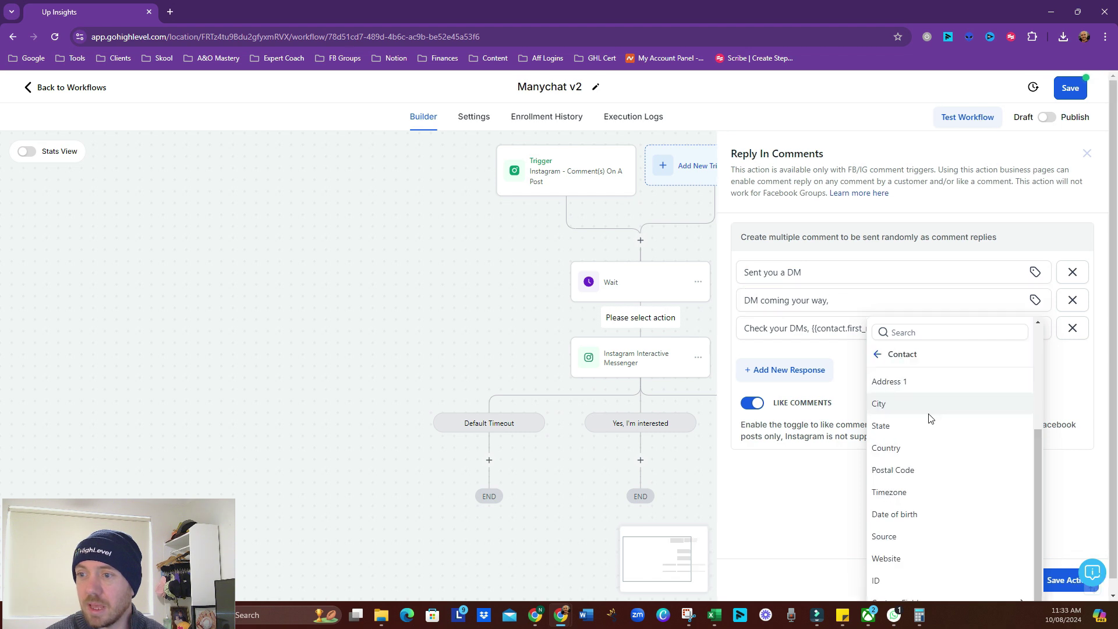
click(897, 433)
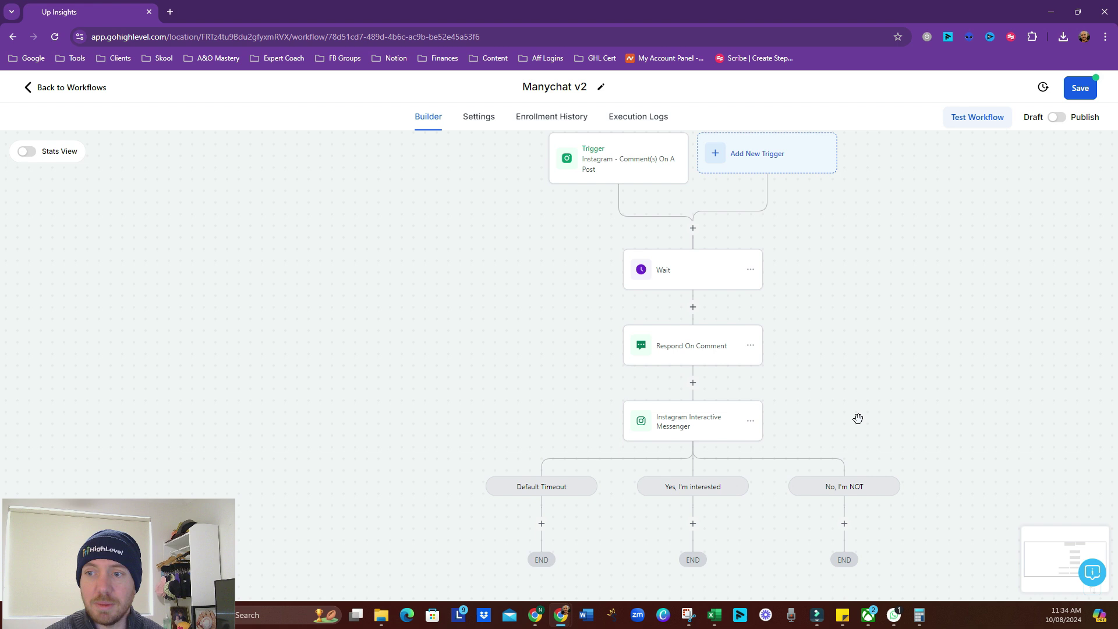
Add an Instagram DM action to the 'Yes, I'm interested' branch
scroll(678, 429, down, 3)
click(676, 421)
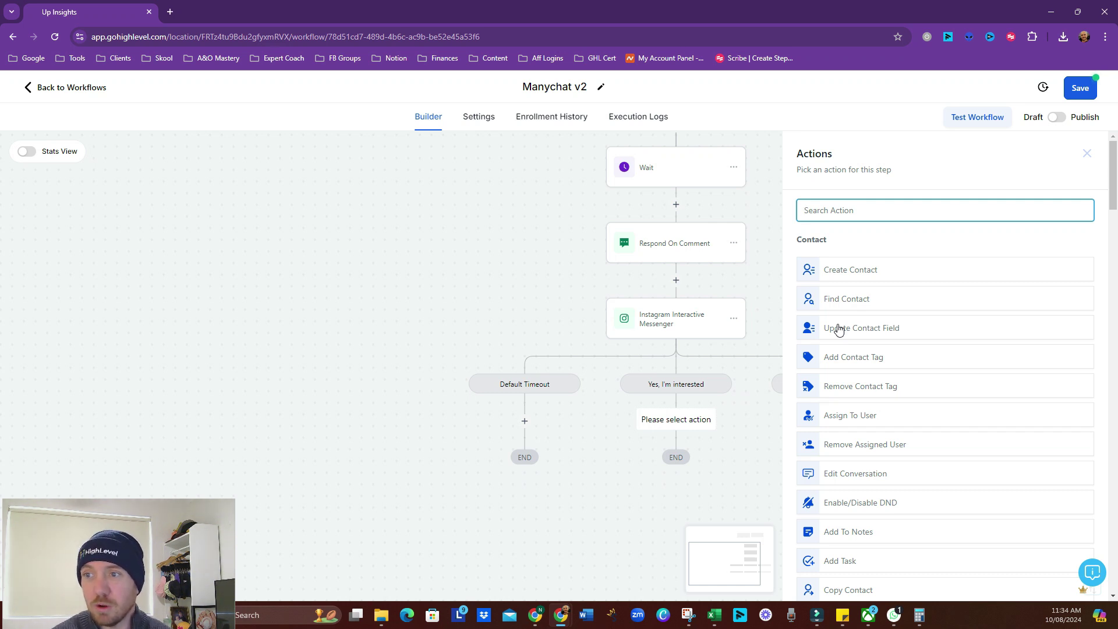
scroll(838, 329, down, 3)
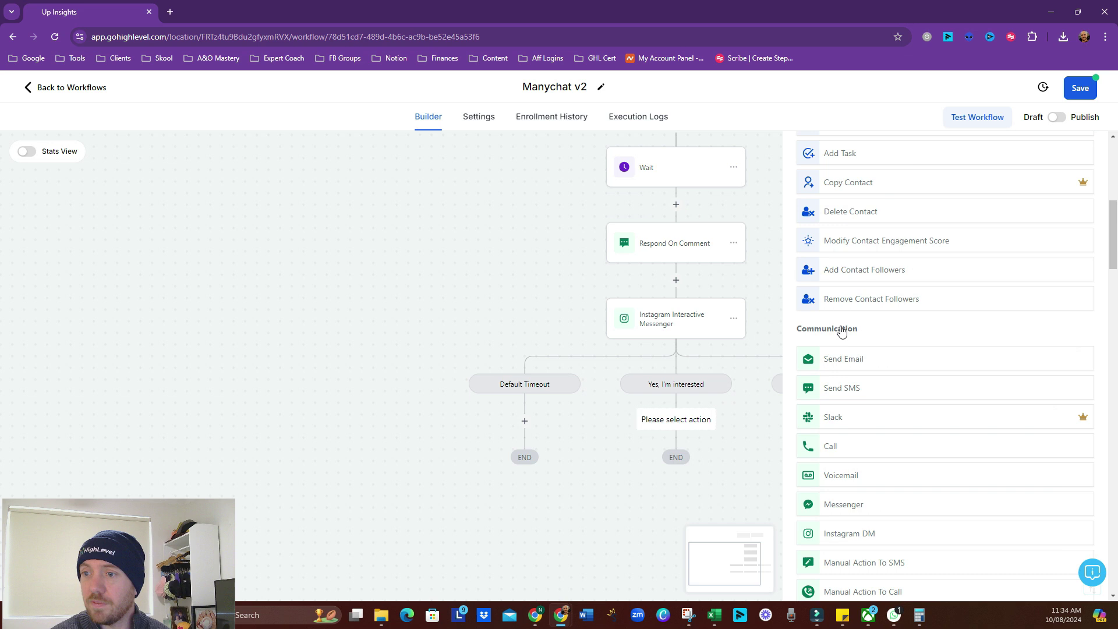
scroll(841, 332, down, 3)
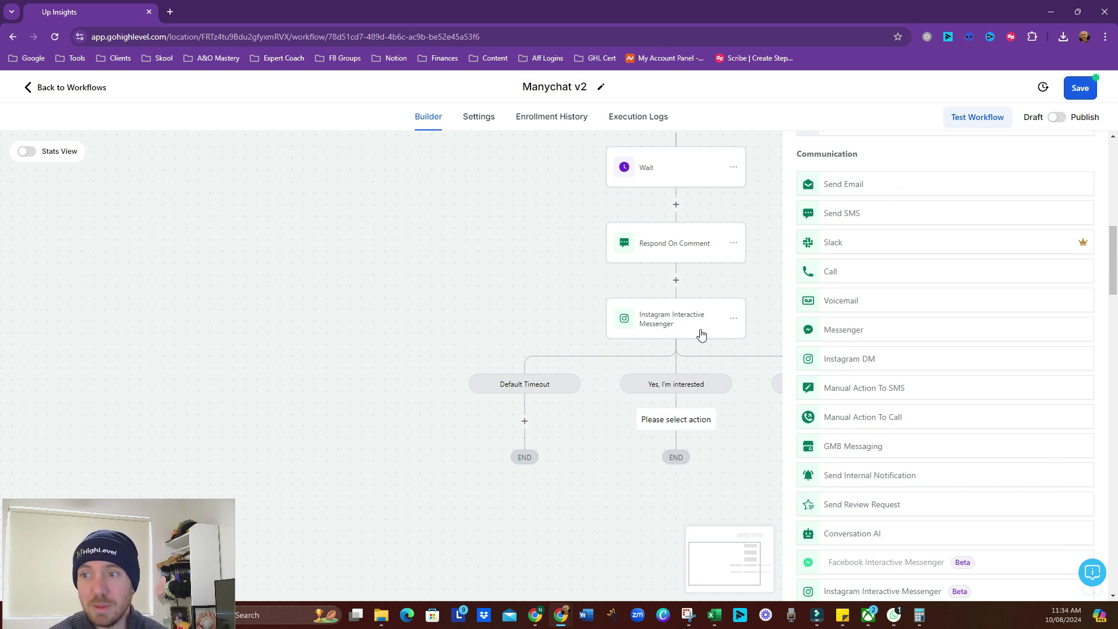
click(842, 361)
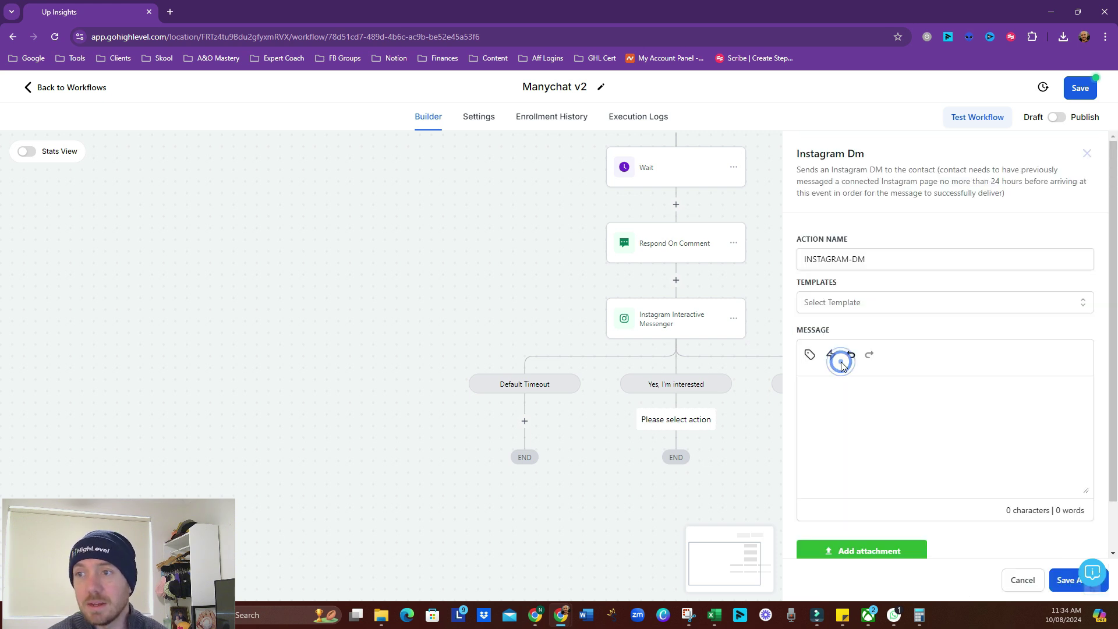
Paste the message 'Excellent, here's the link' and start a [Link] line below it
click(864, 410)
text(Excellent, here's the link)
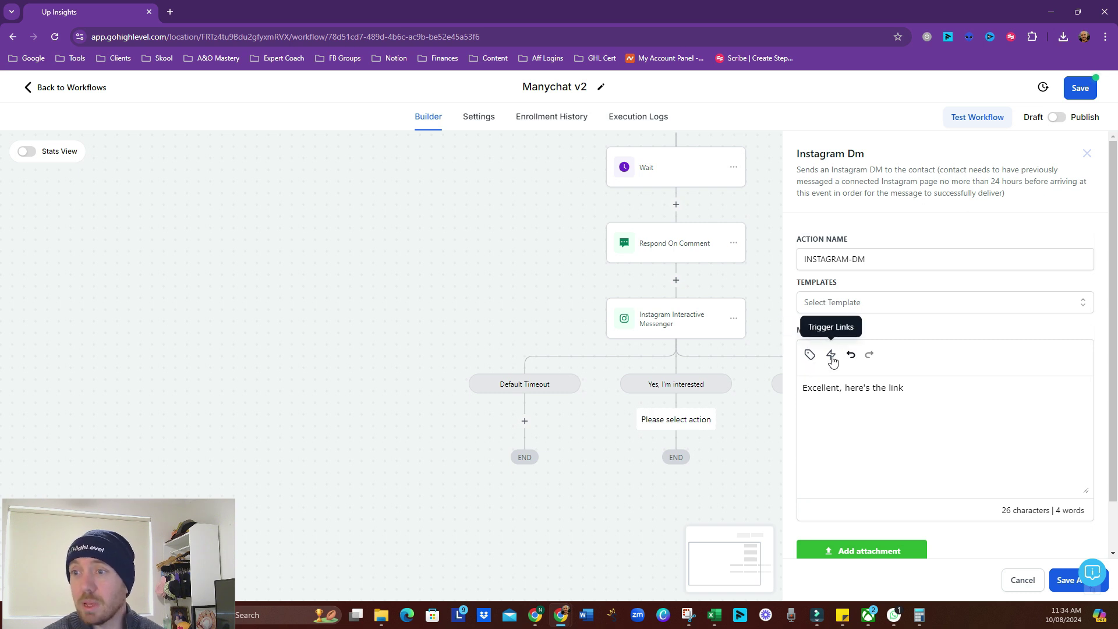
click(818, 408)
text([Link)
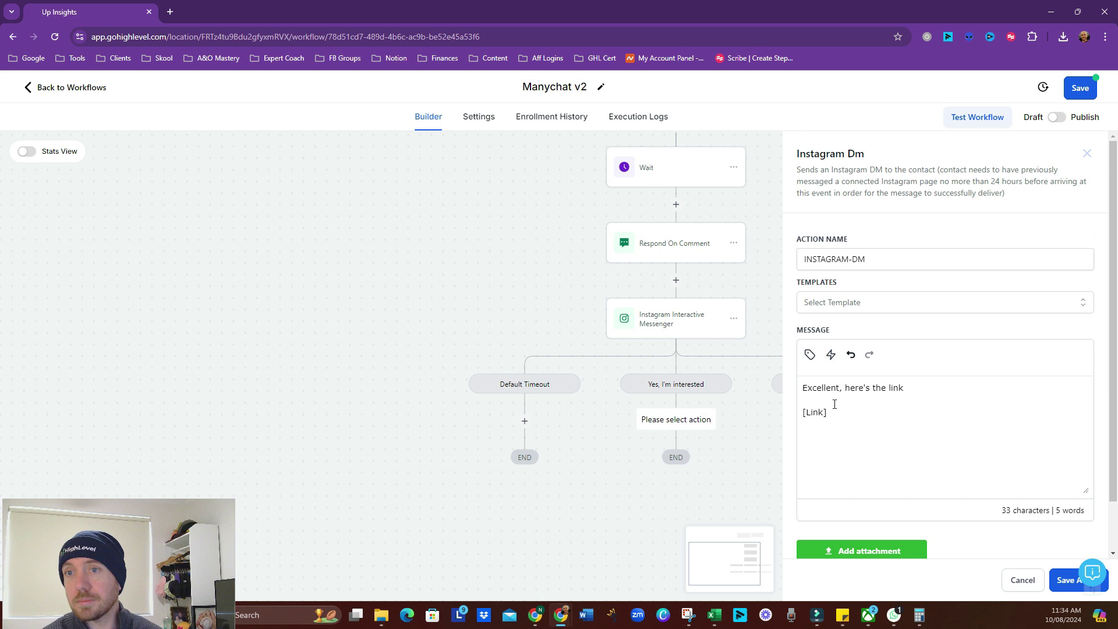
click(1063, 587)
drag(757, 198, 764, 358)
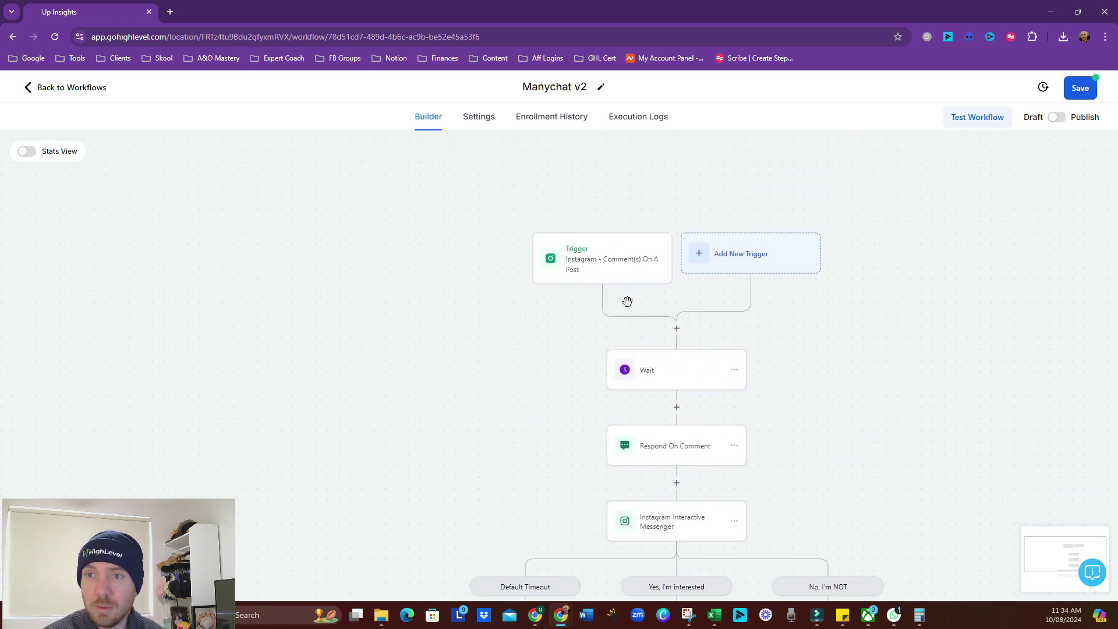
scroll(794, 432, down, 2)
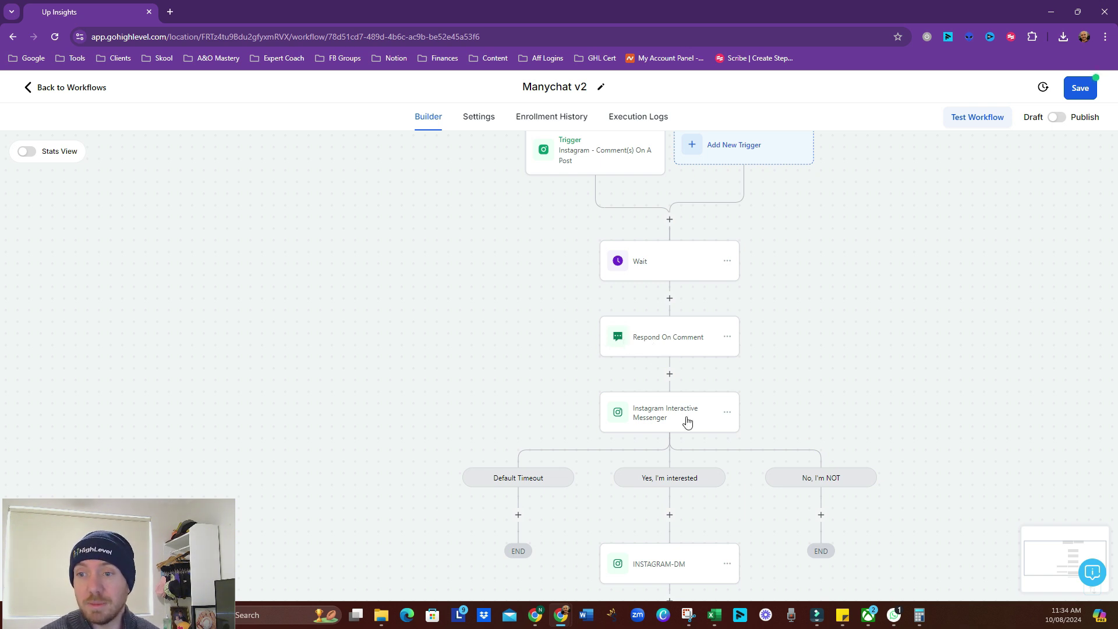
drag(808, 439, 798, 326)
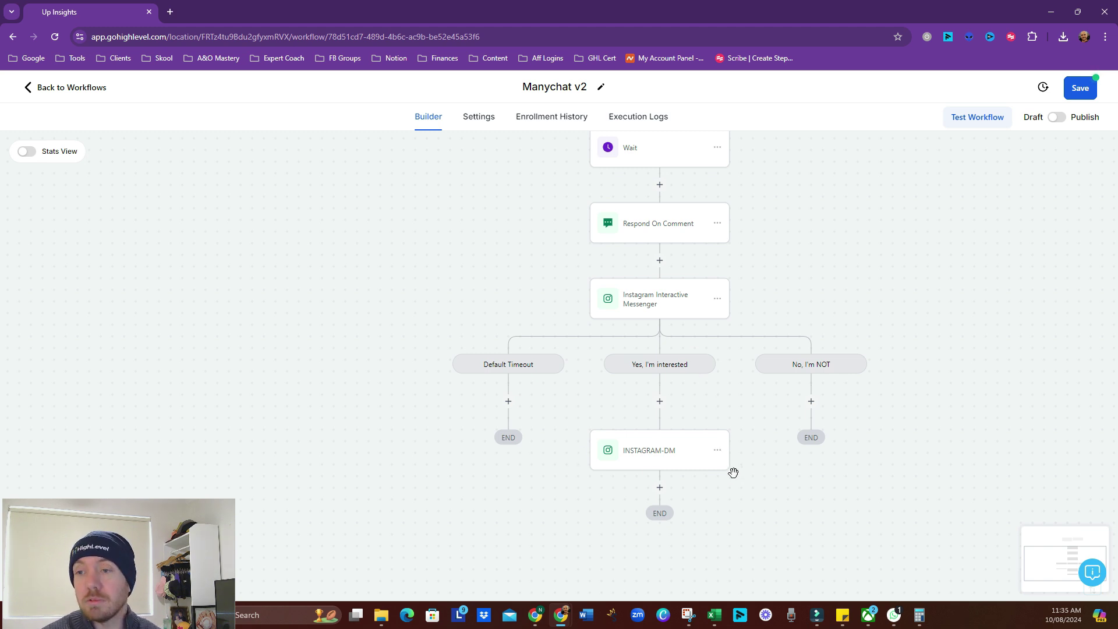
drag(759, 491, 764, 435)
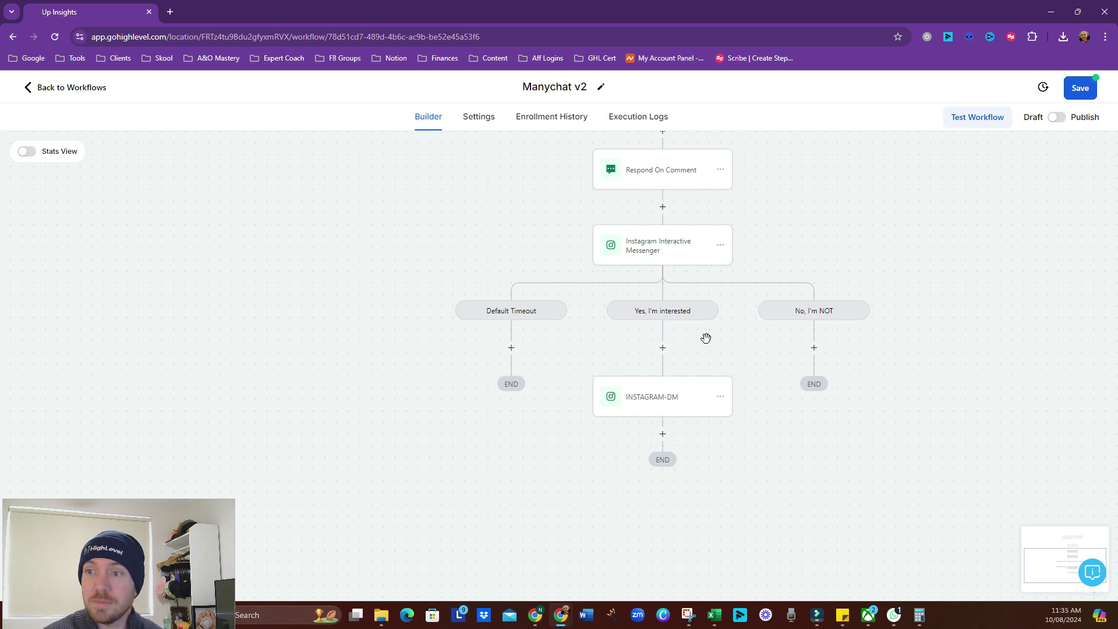
drag(536, 389, 576, 376)
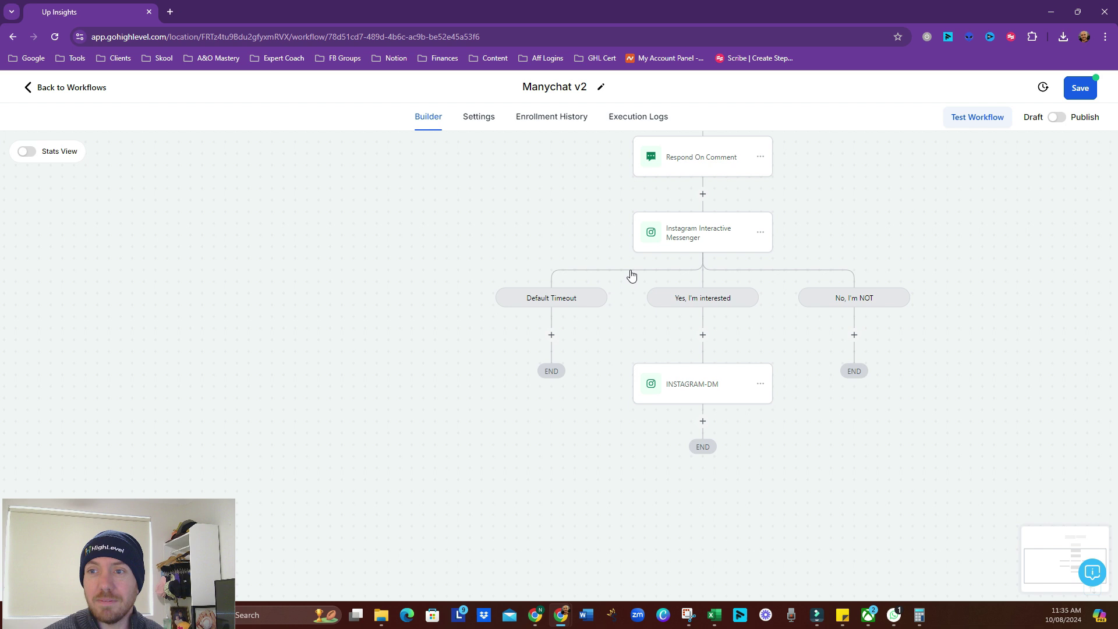
Under Default Timeout, add an Instagram Interactive Messenger saying 'Are you there,' with the contact's first name
click(552, 334)
text(inte)
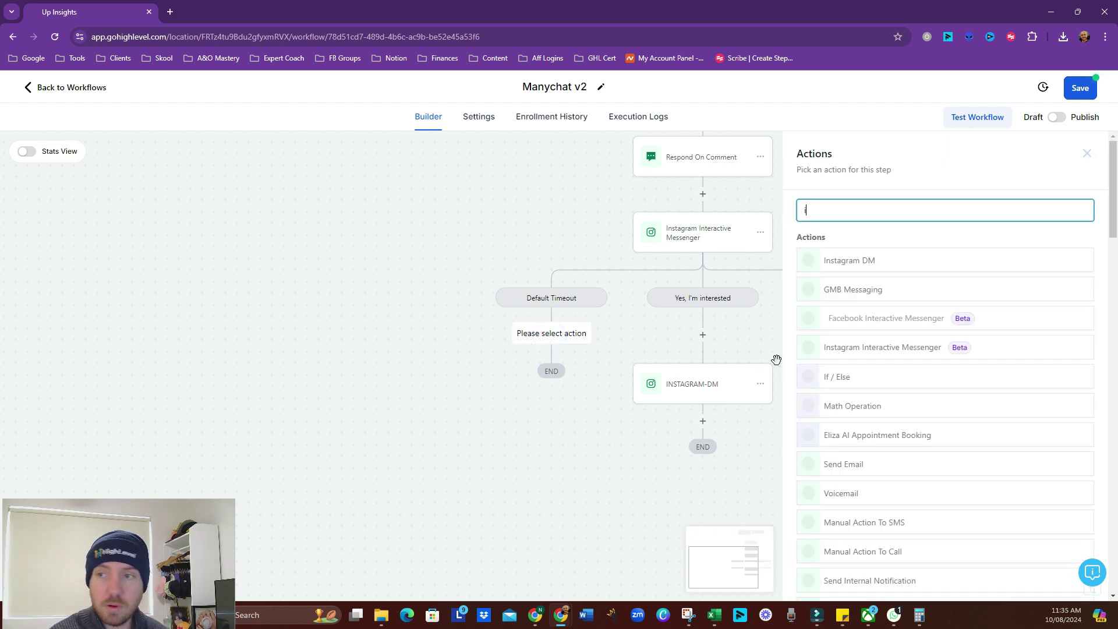
click(918, 318)
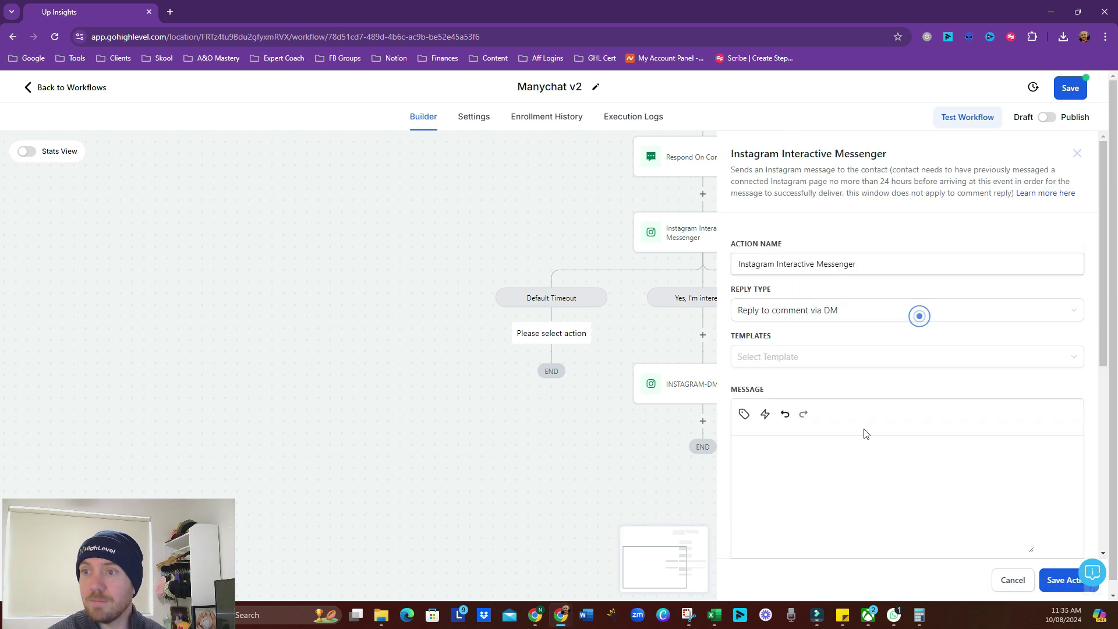
text(Are you there,)
click(744, 414)
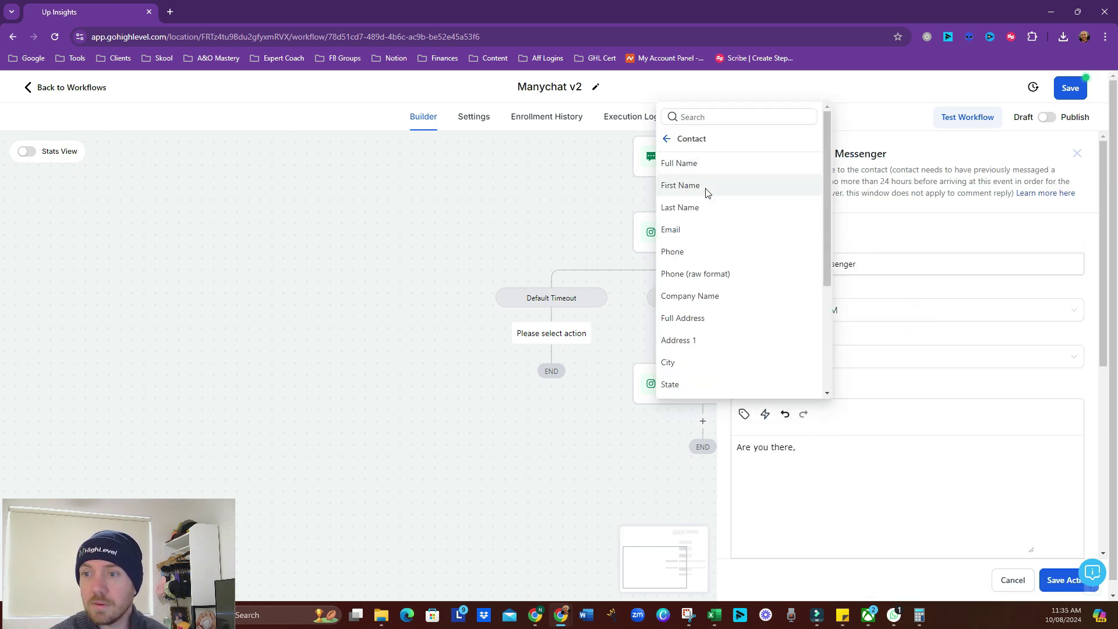
click(706, 186)
scroll(862, 477, down, 6)
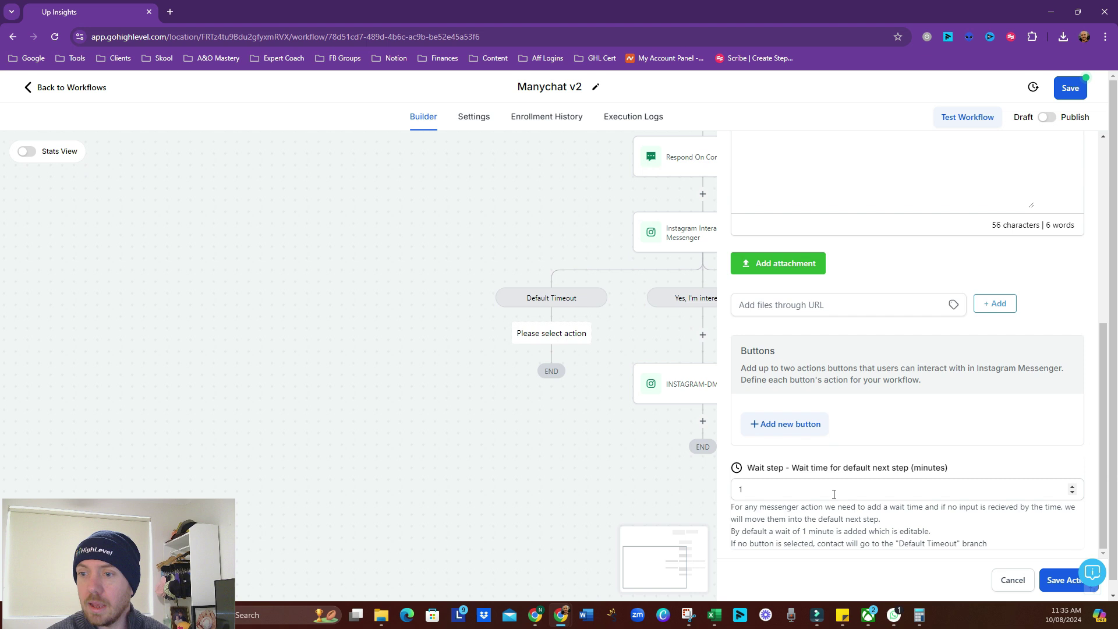
Add Yes and No reply buttons, both set to Perform Actions
click(799, 425)
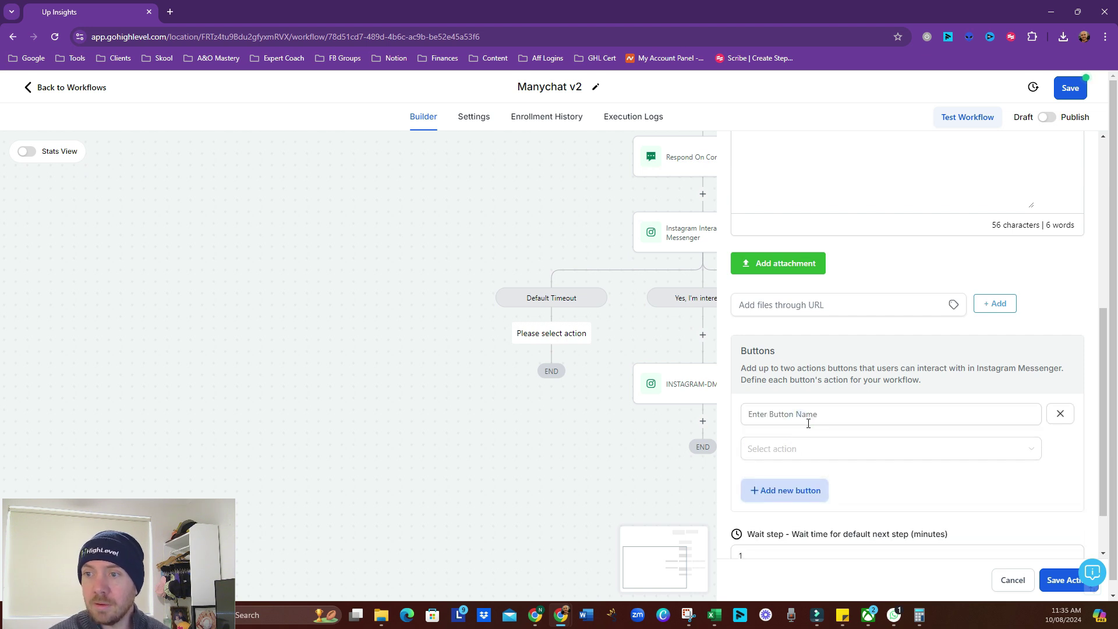
click(810, 415)
text(Yes)
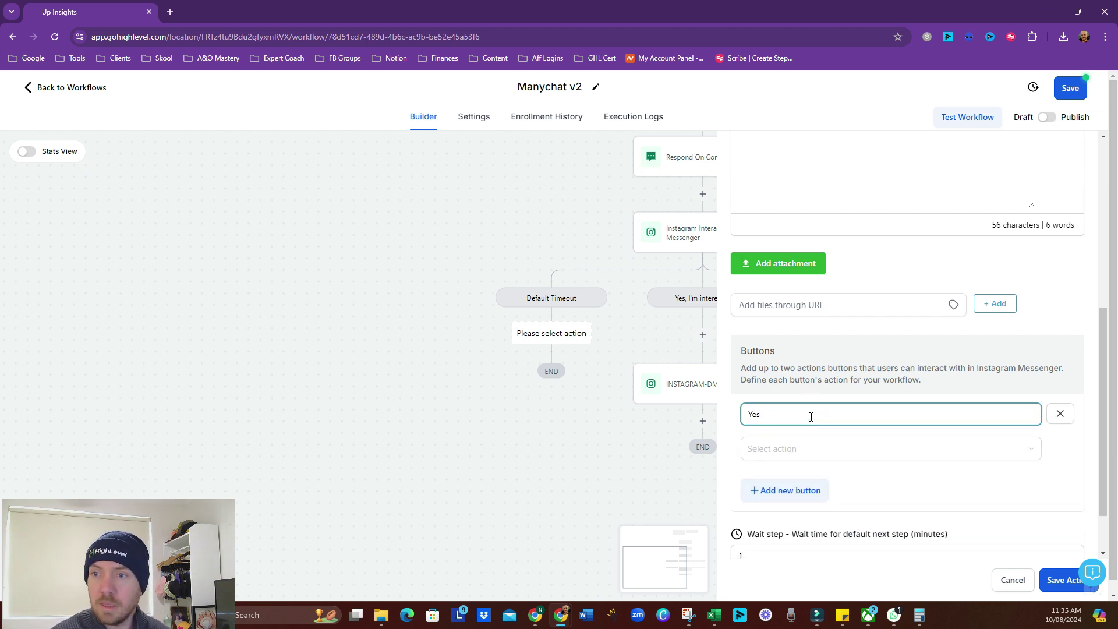
click(806, 449)
click(799, 498)
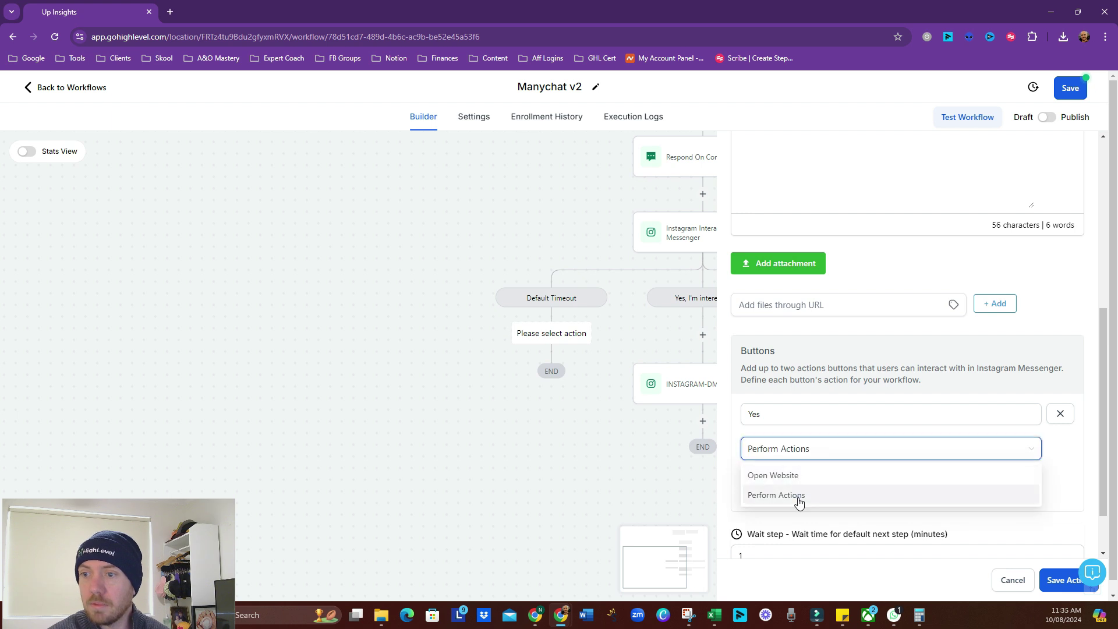
click(798, 511)
click(798, 512)
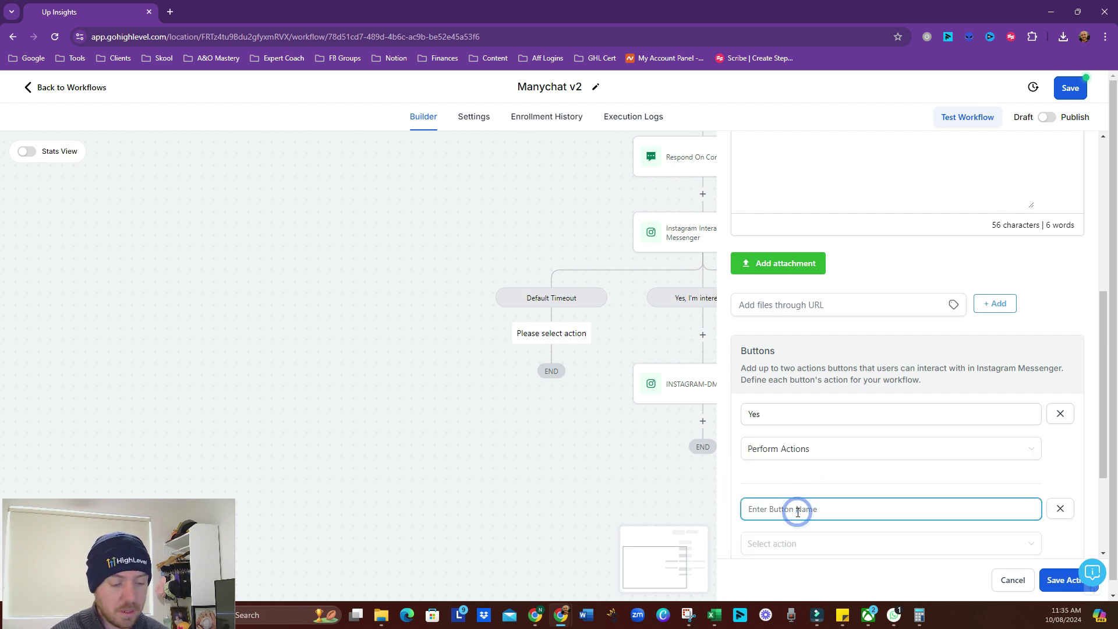
text(No)
scroll(829, 493, down, 2)
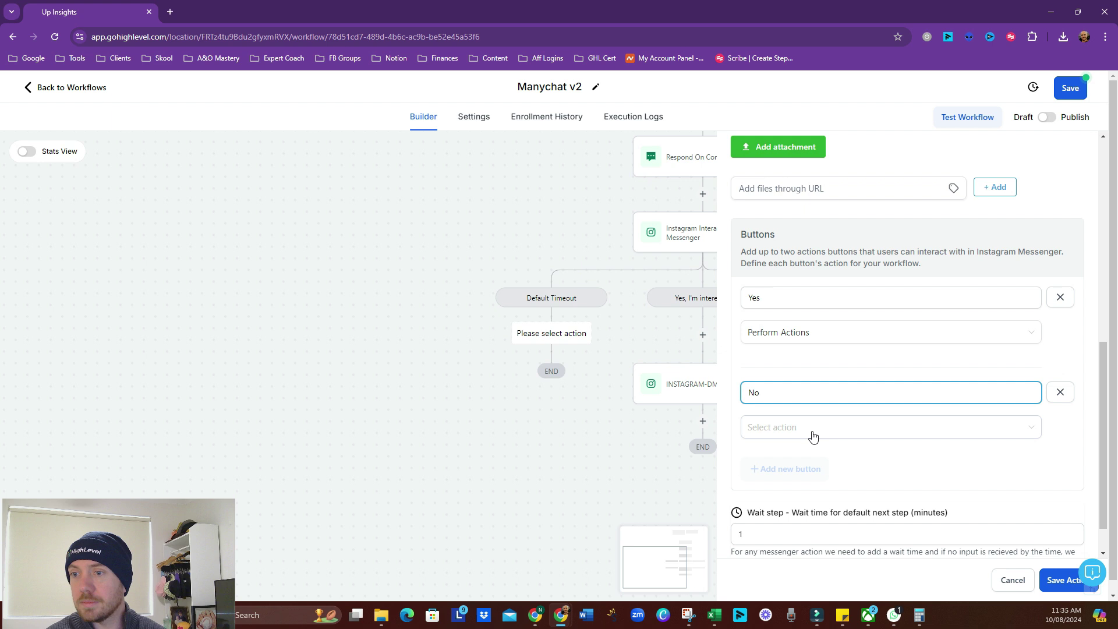
click(813, 437)
click(811, 472)
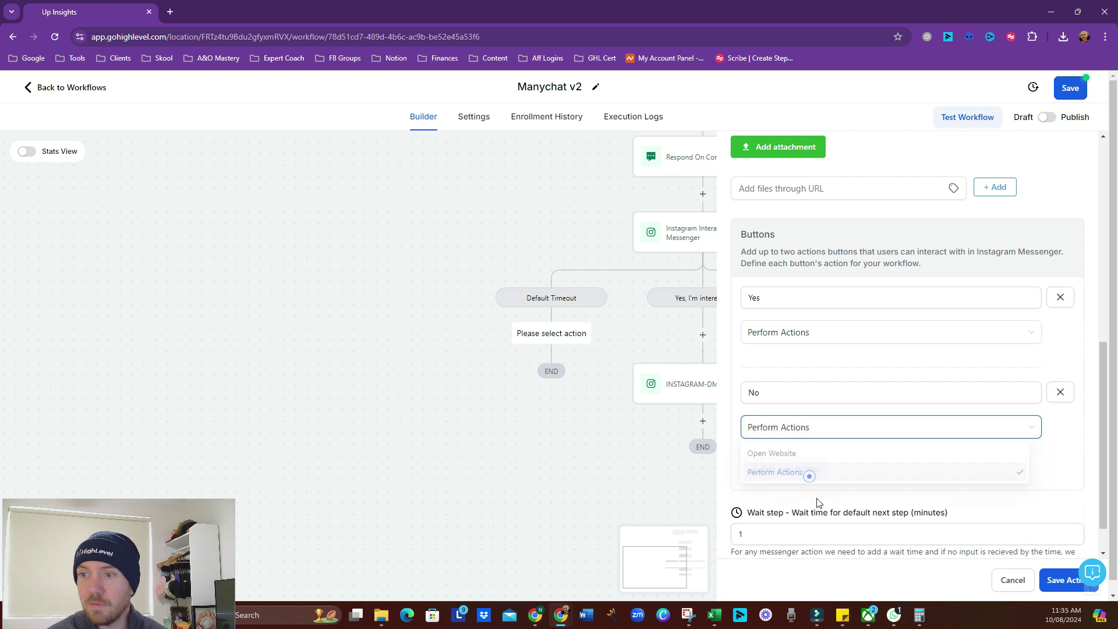
Set the messenger's wait time to 30 minutes and save the step
click(817, 536)
double_click(827, 533)
text(30)
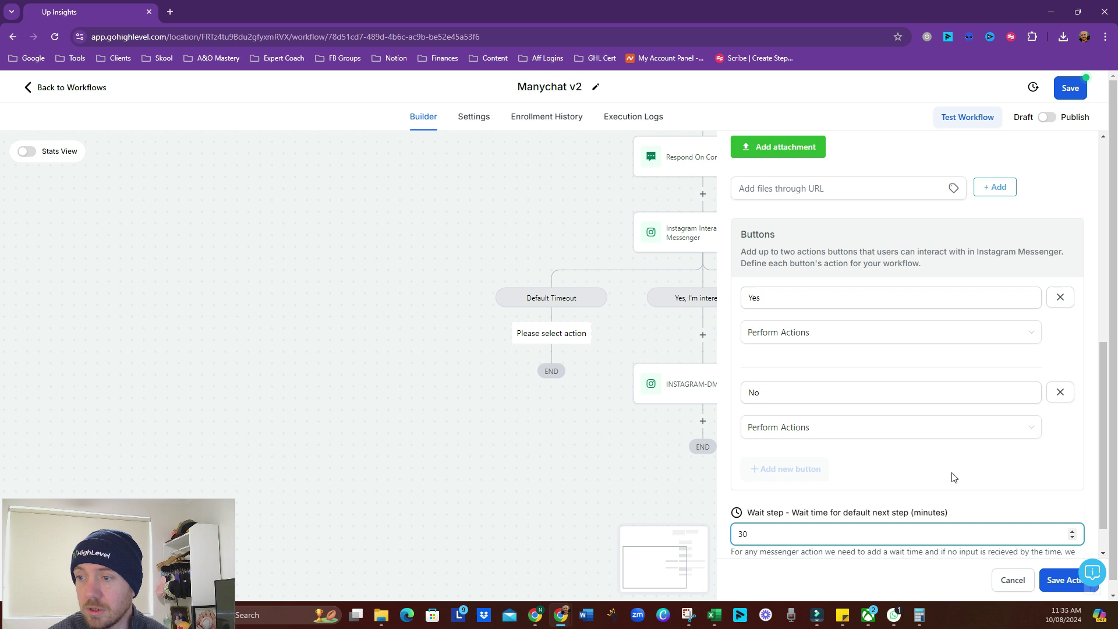
scroll(948, 478, down, 1)
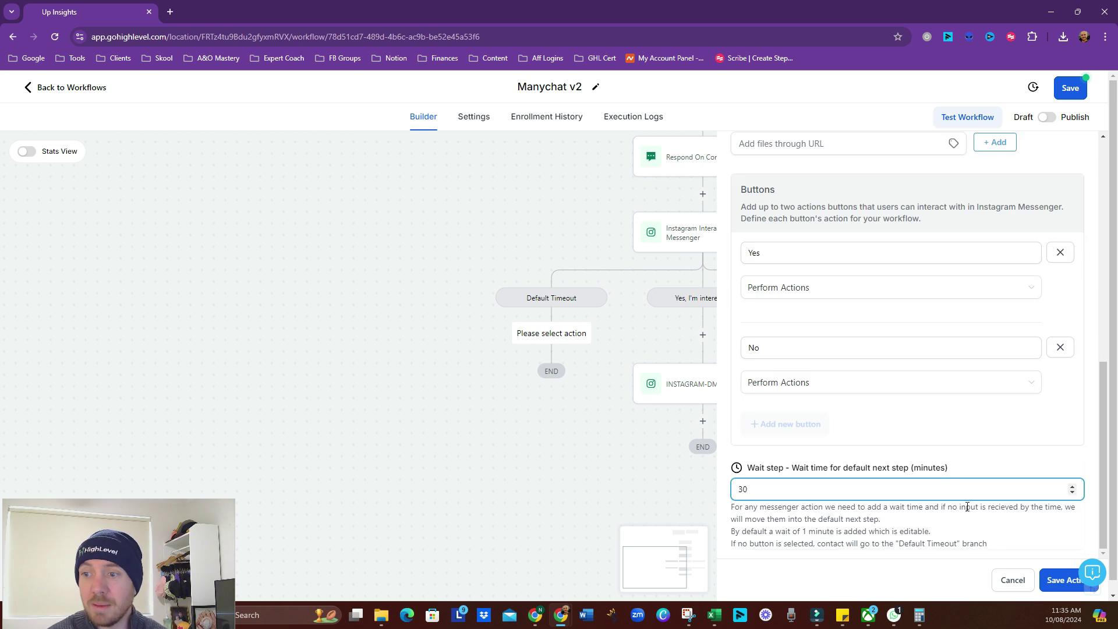
click(1038, 578)
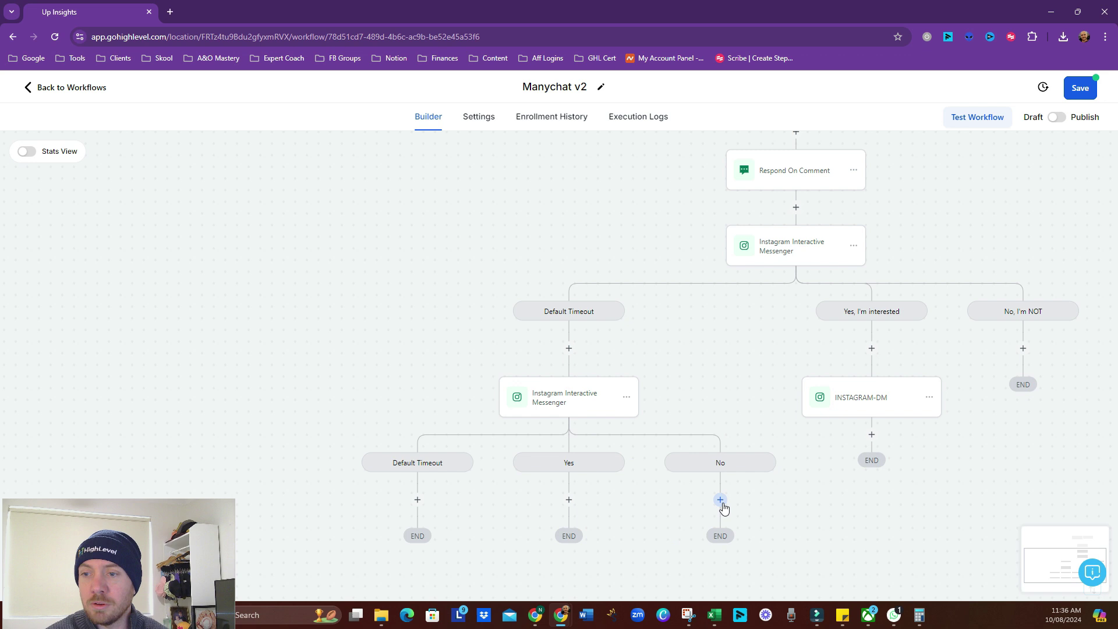
On the second messenger's Yes branch, add a Go To step targeting the INSTAGRAM-DM step
click(569, 500)
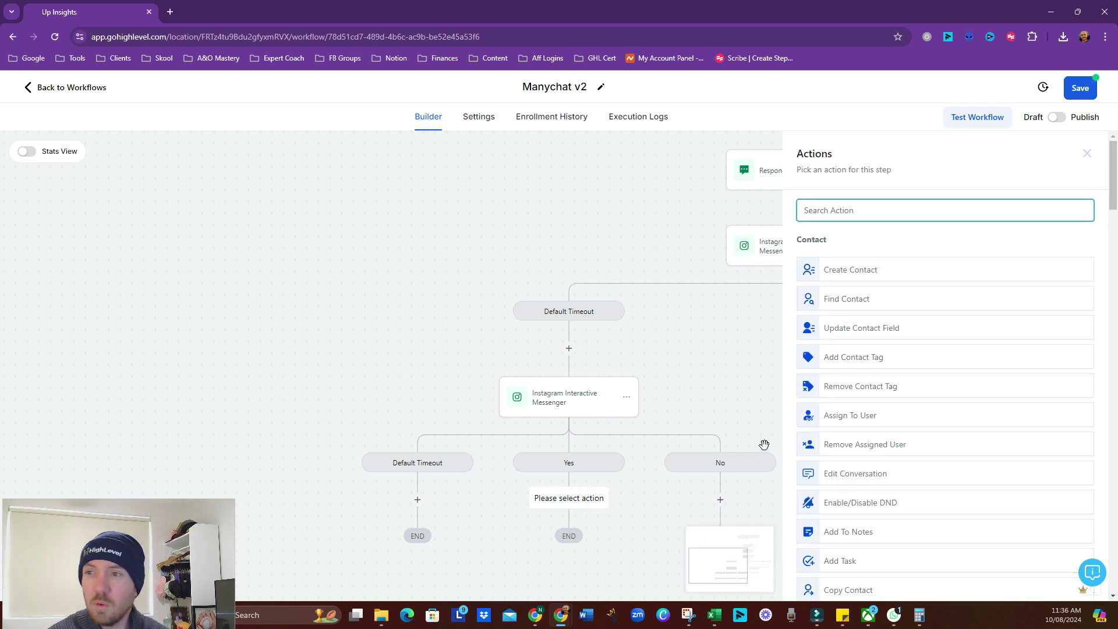
click(734, 422)
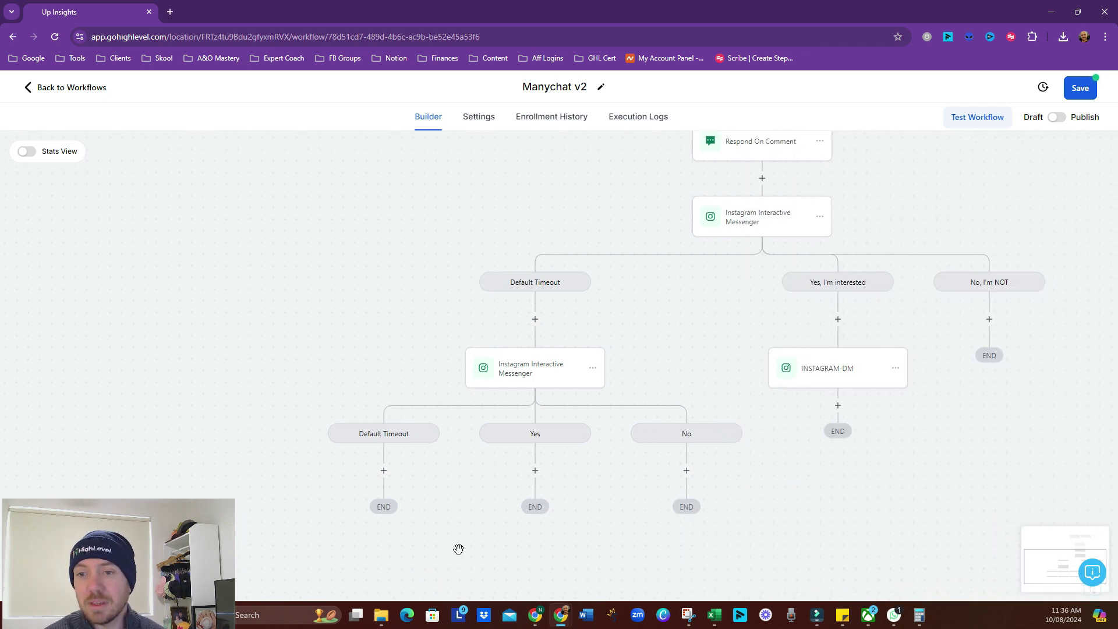
click(531, 472)
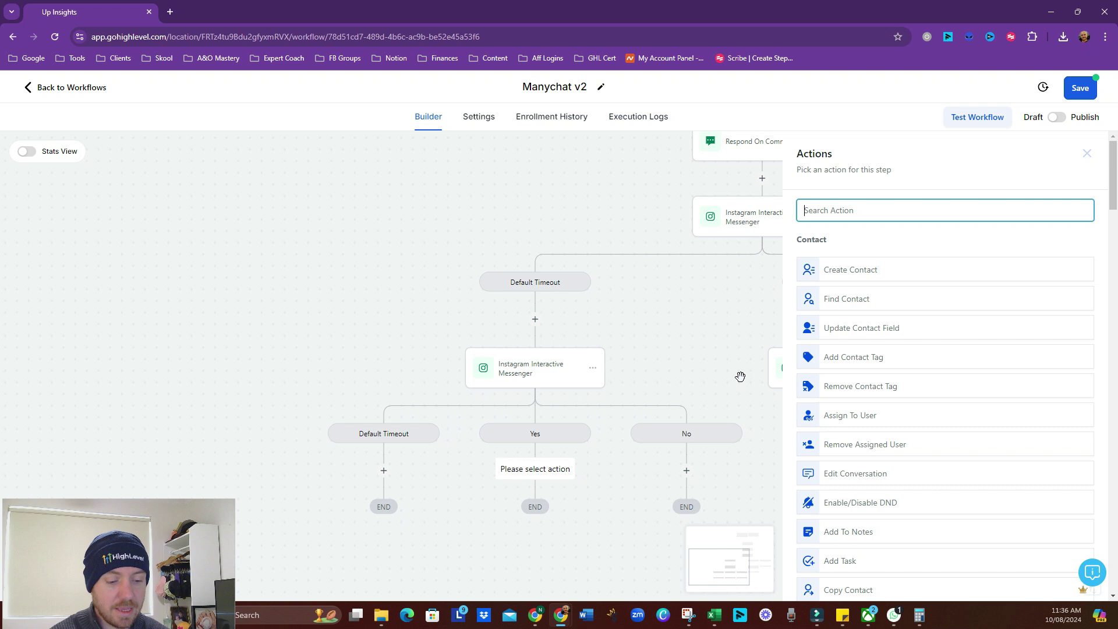
text(goto)
key(BackSpace)
key(BackSpace)
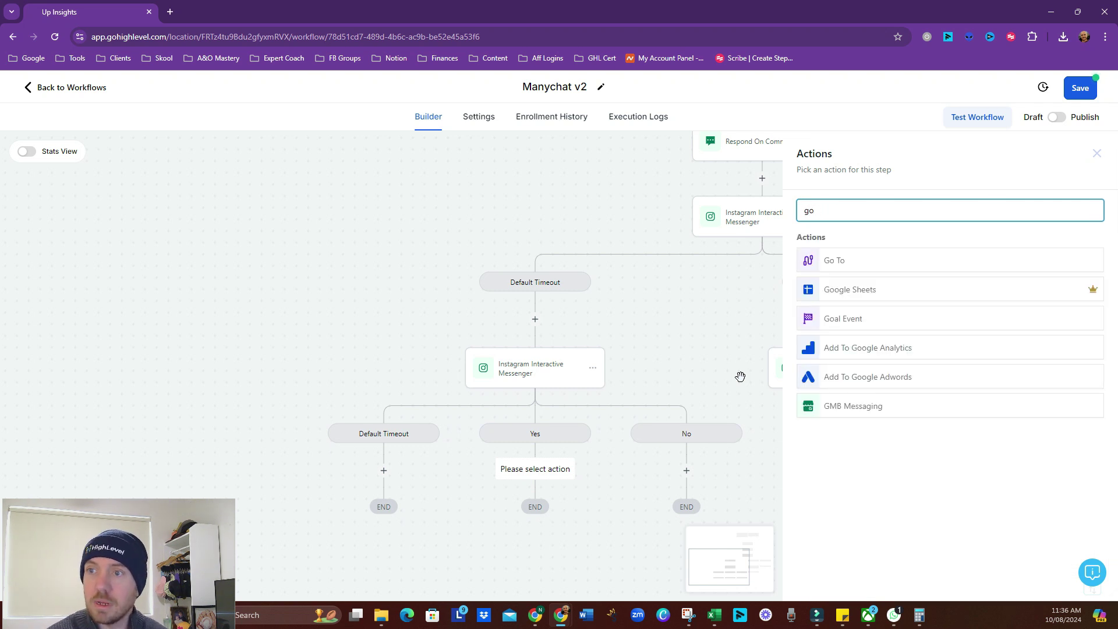
click(873, 264)
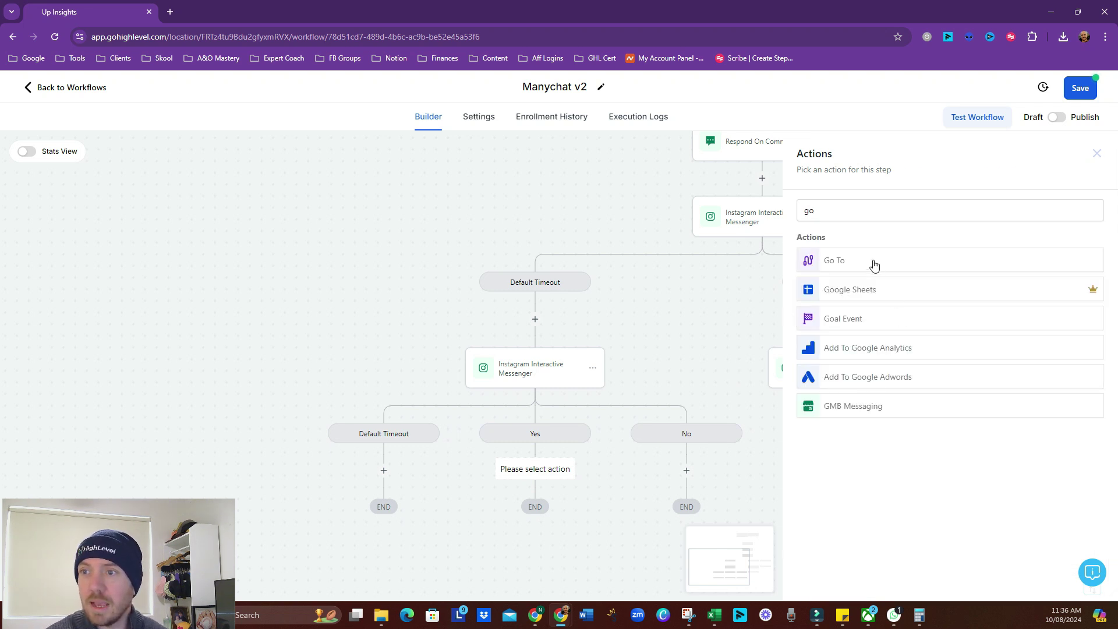
click(1060, 587)
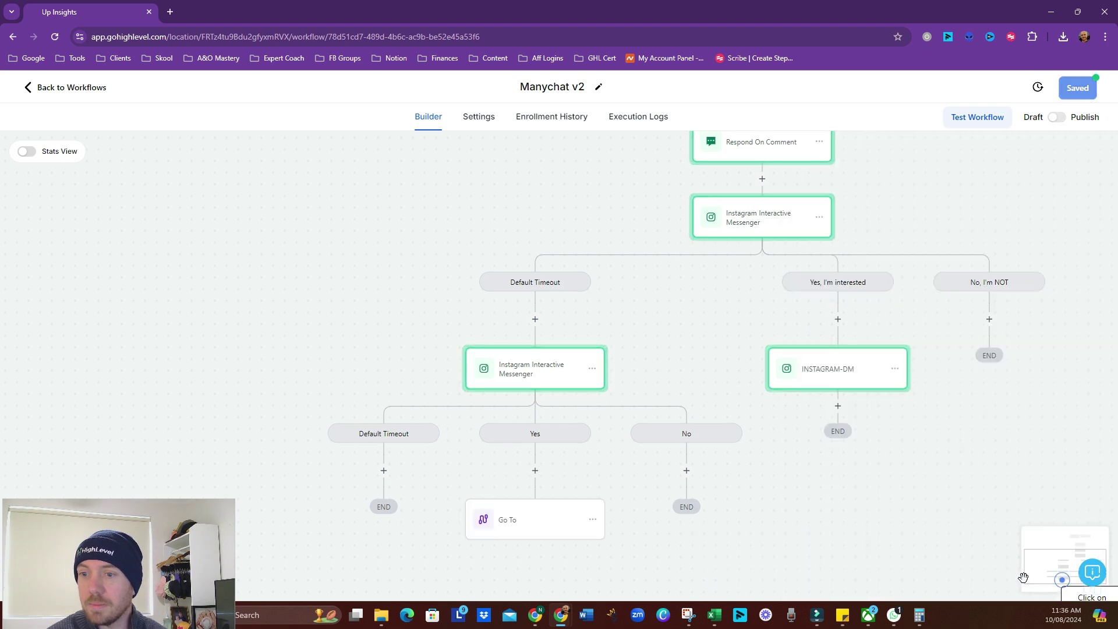
click(841, 370)
drag(779, 529, 824, 485)
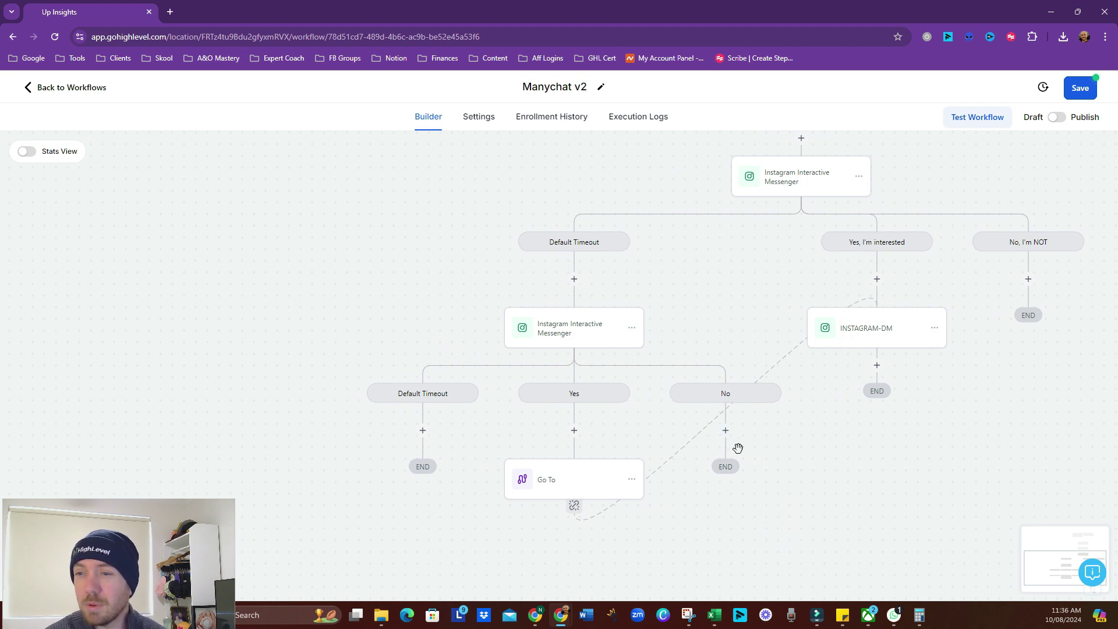
Add an Instagram DM under the inner Default Timeout with the pasted 'OK, all good' message about DMing 'Manychat'
click(726, 431)
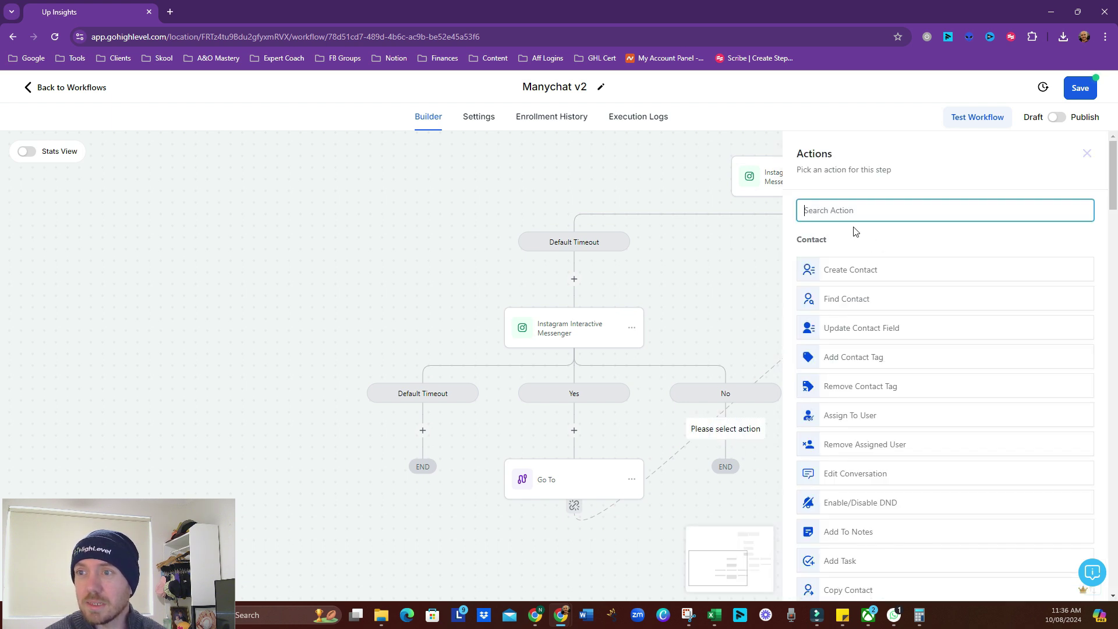
click(751, 289)
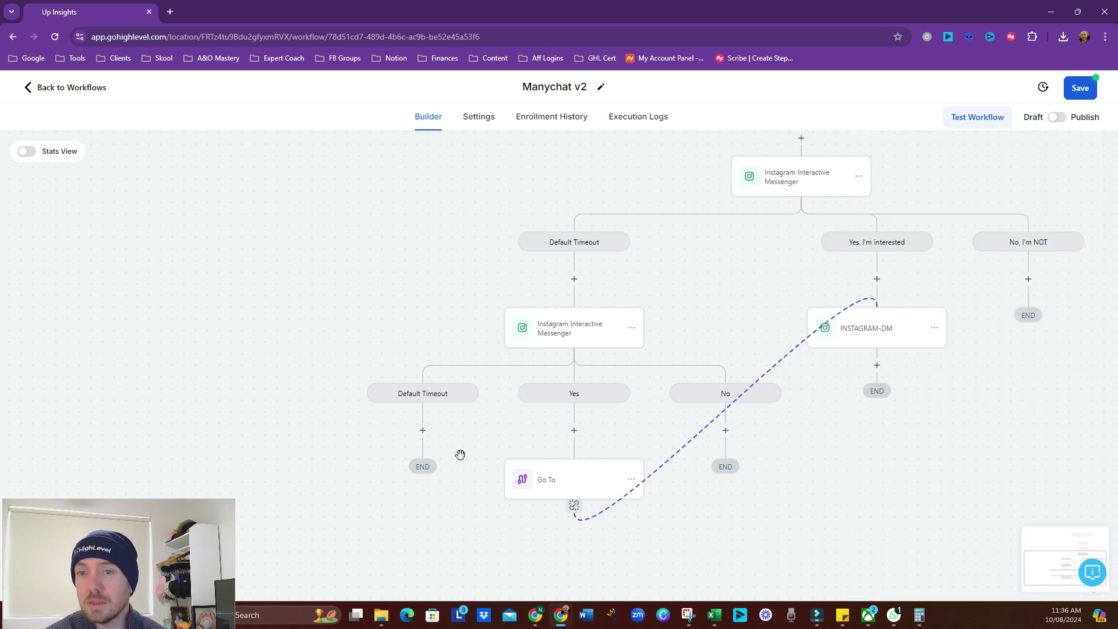
click(423, 431)
click(856, 474)
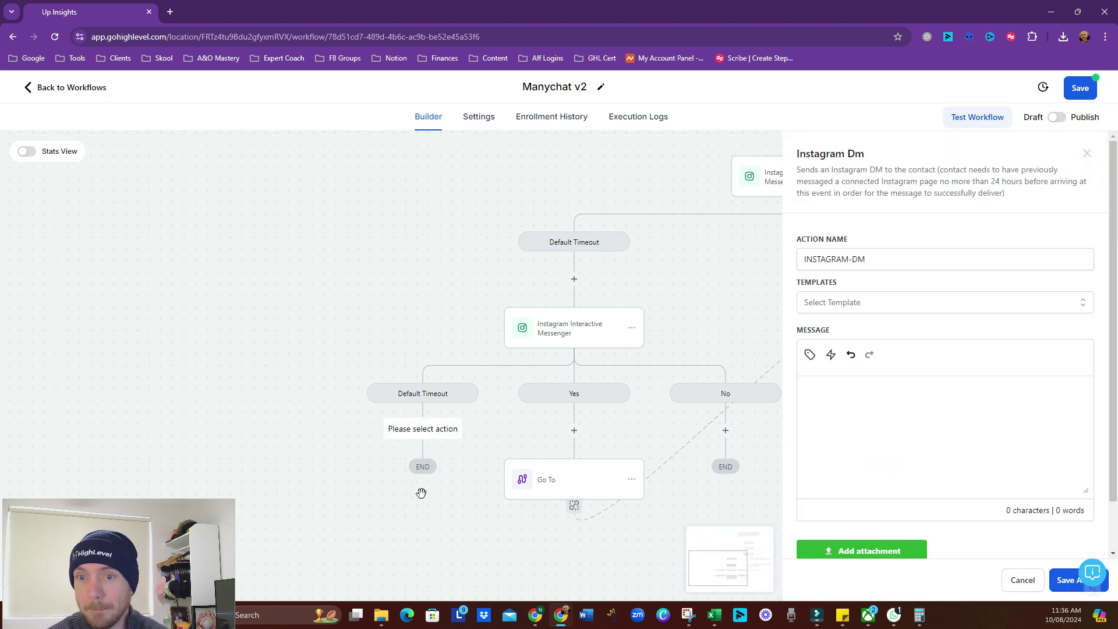
click(897, 429)
text(OK, all good.  If you change your mind, just DM me "Manychat" and I'll send through the link)
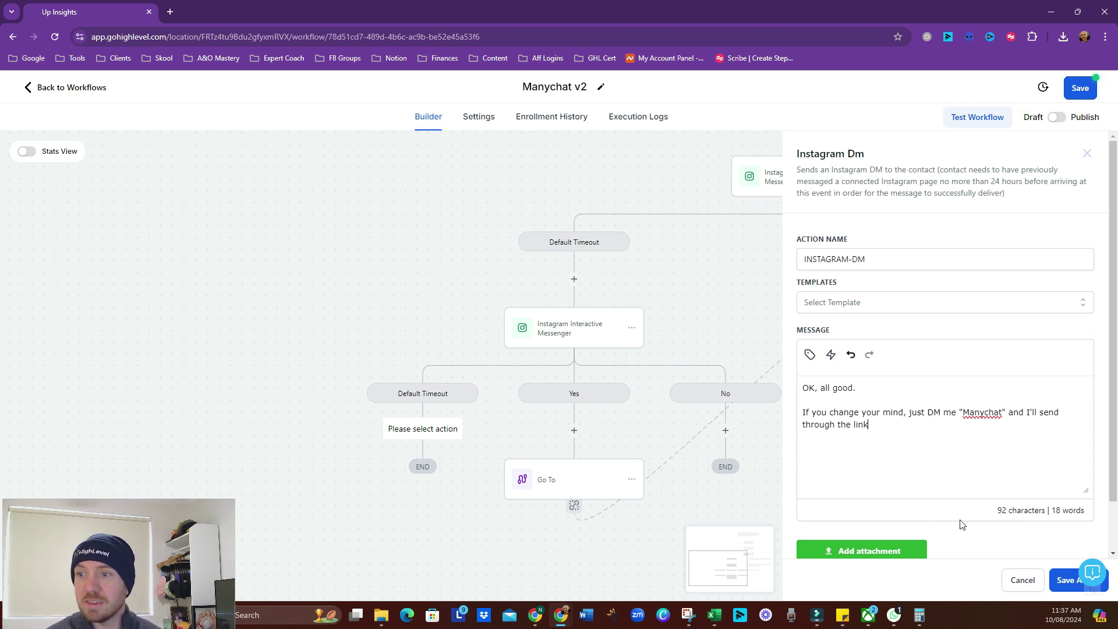
click(1059, 585)
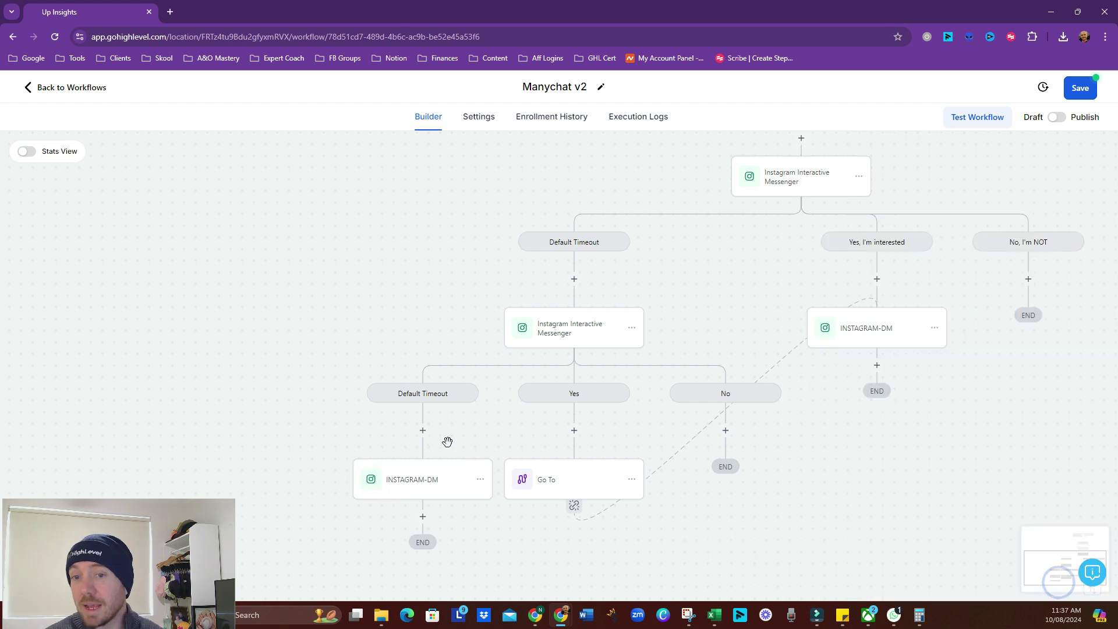
scroll(713, 259, up, 5)
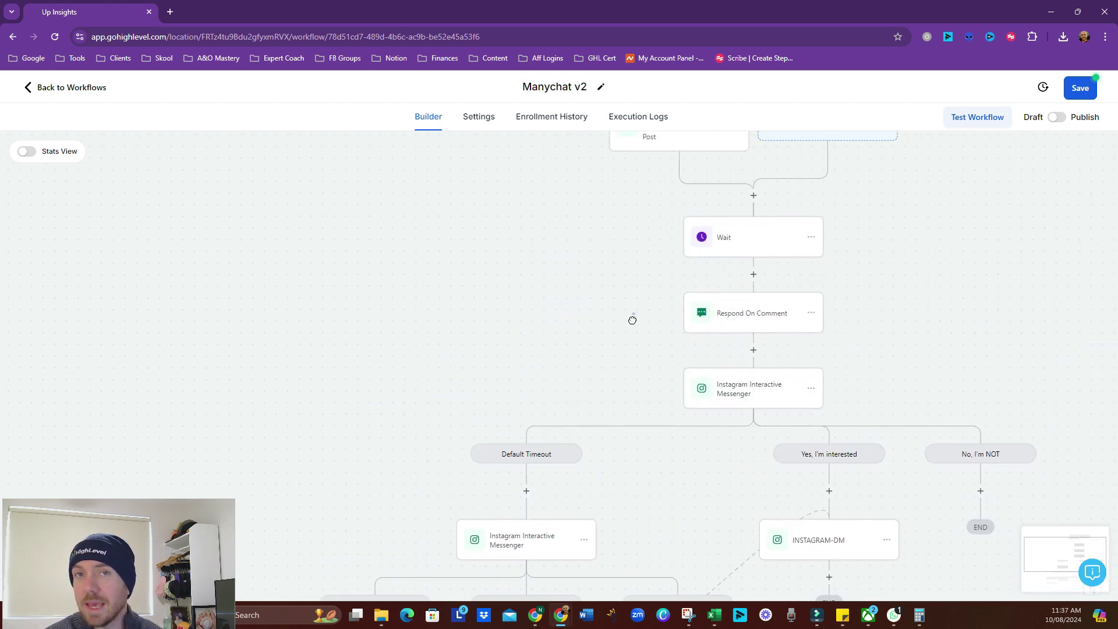
scroll(720, 429, down, 5)
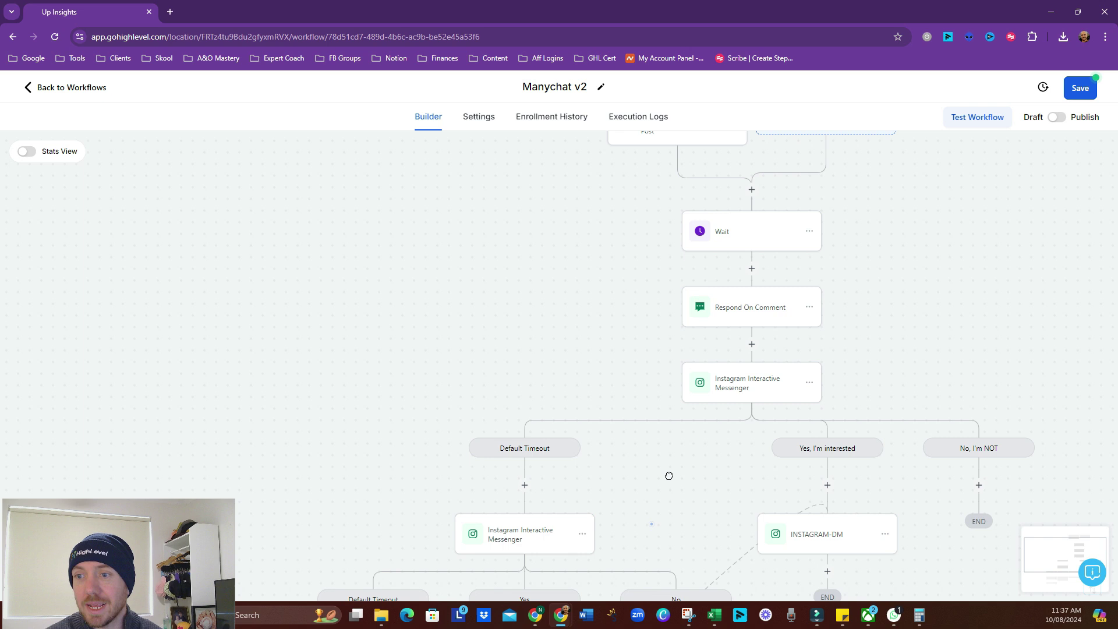
scroll(748, 275, up, 5)
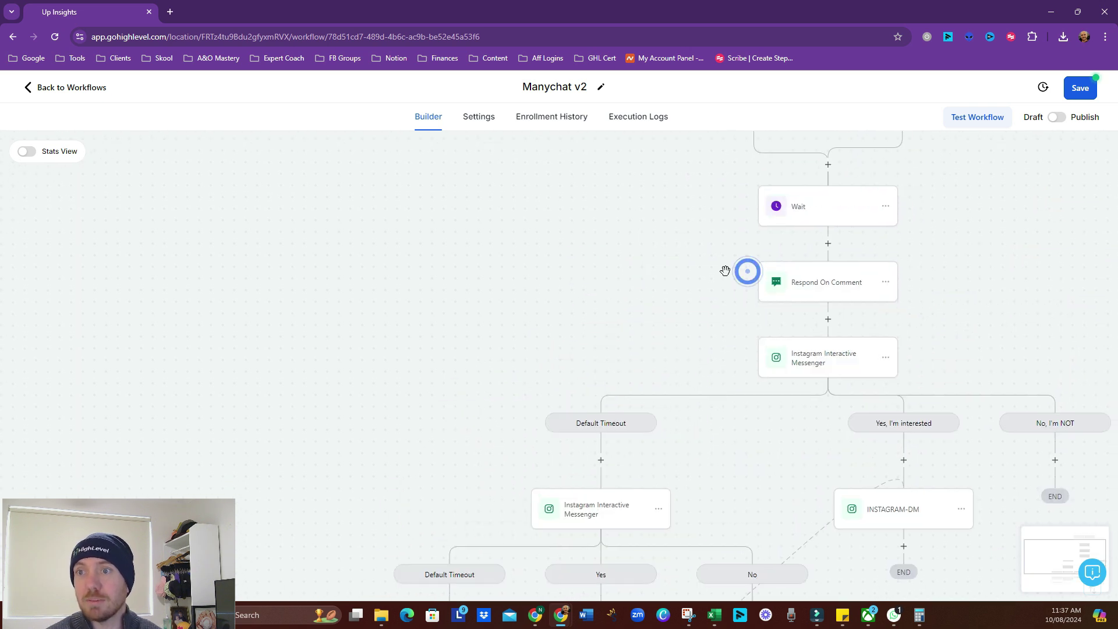
scroll(679, 321, down, 5)
scroll(632, 305, down, 2)
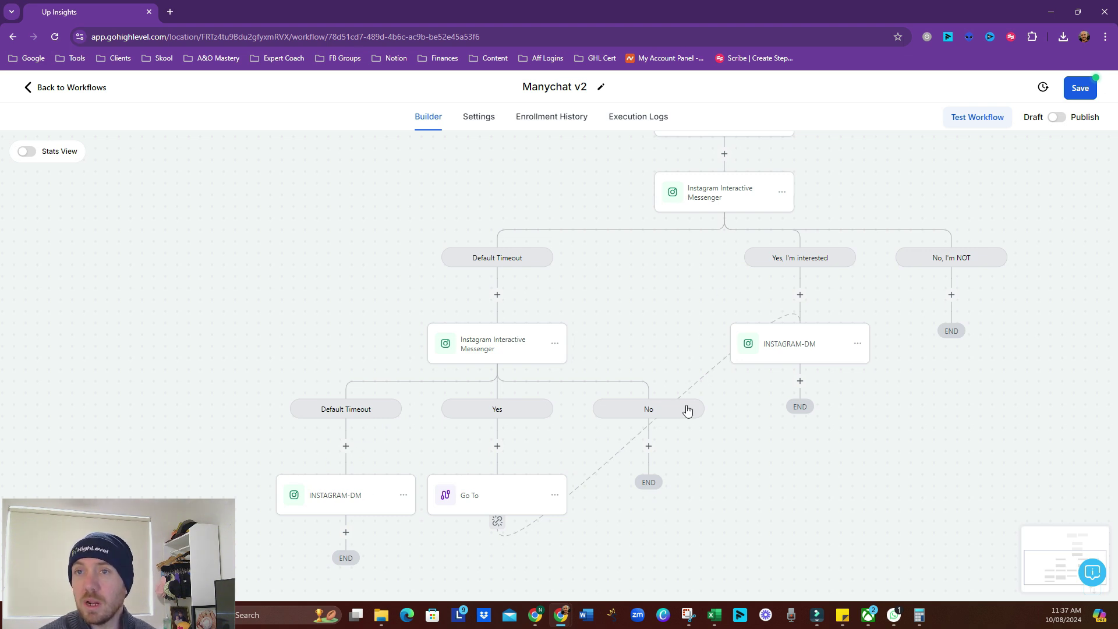
On the inner No branch, add a Go To step jumping to the INSTAGRAM-DM step
drag(398, 462, 439, 445)
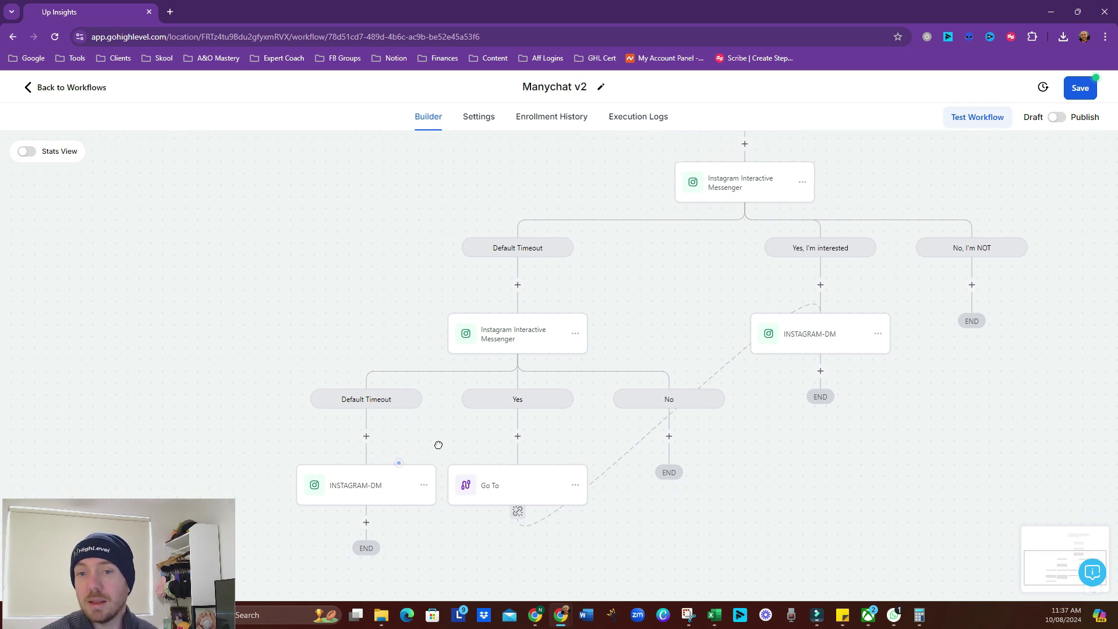
click(443, 462)
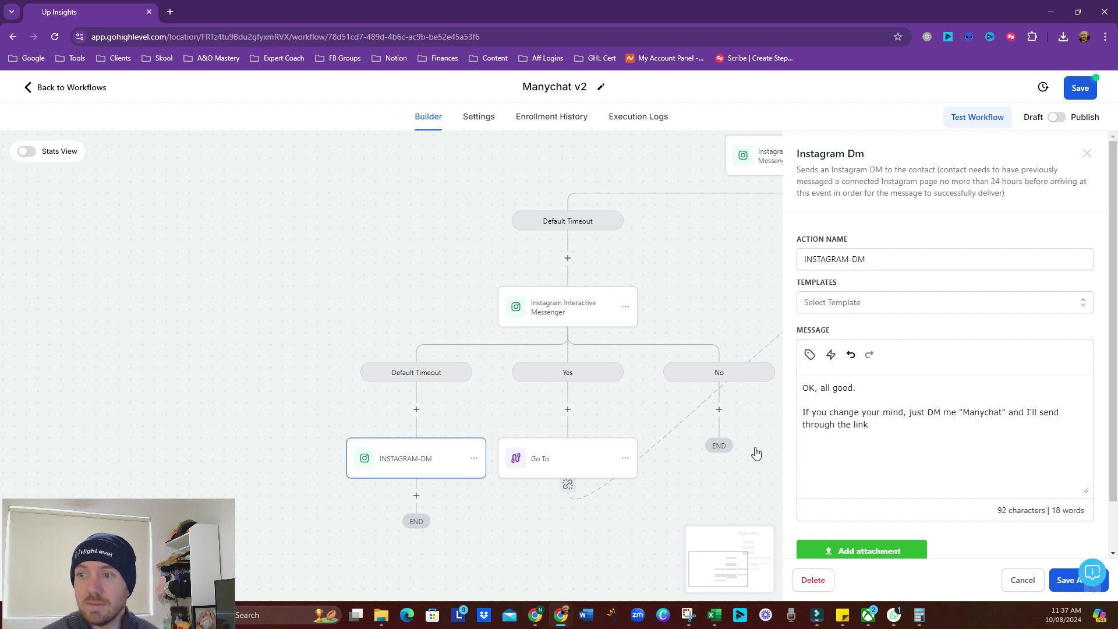
click(697, 486)
click(719, 409)
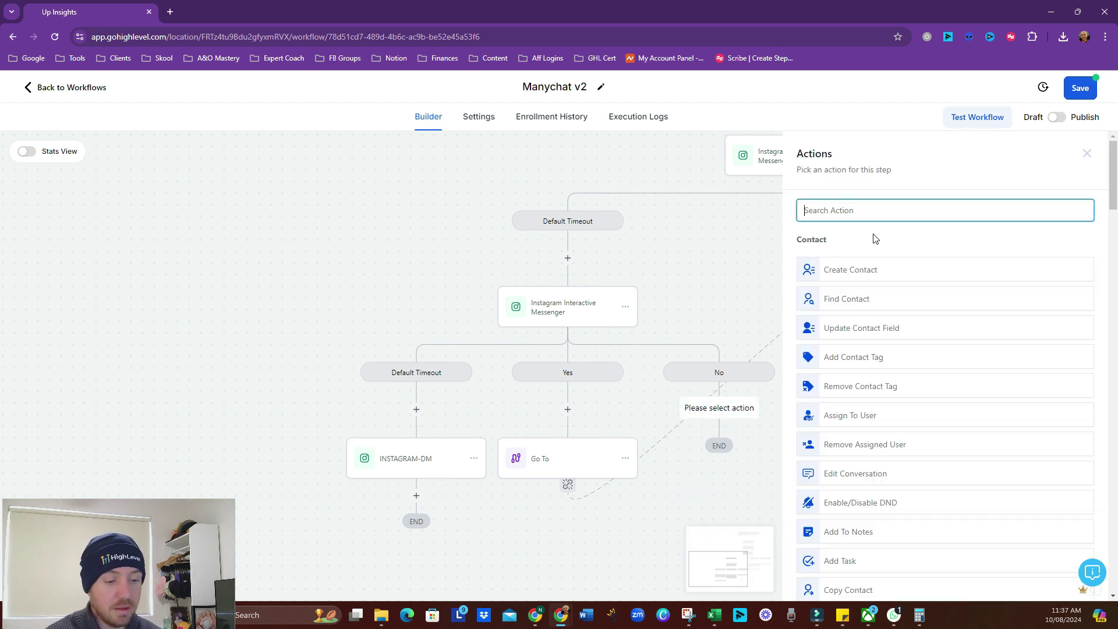
text(go)
click(886, 261)
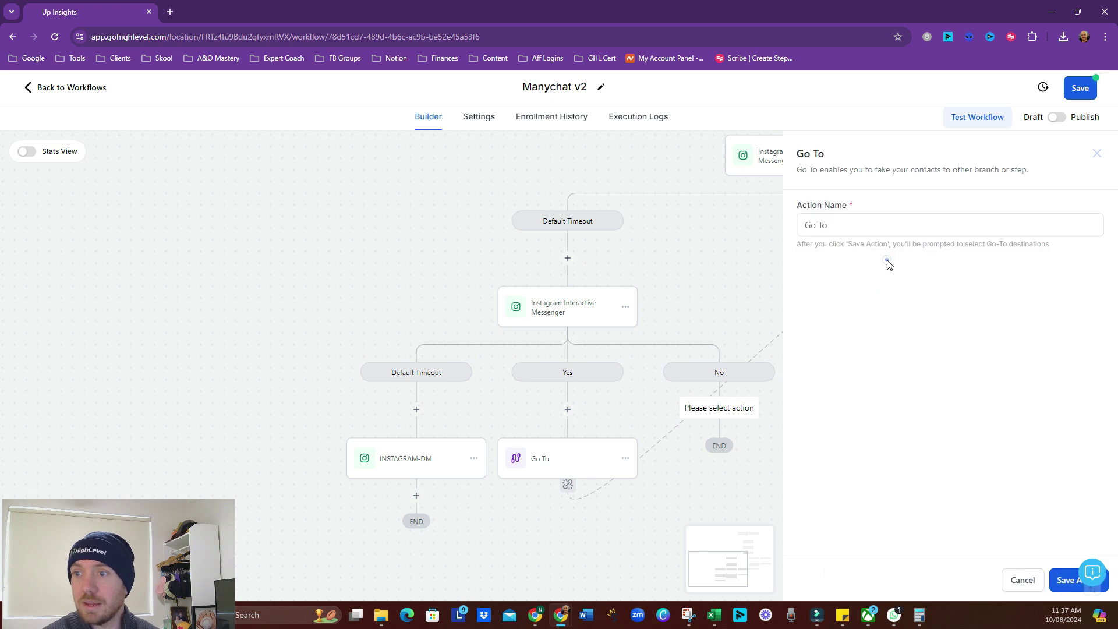
click(1063, 580)
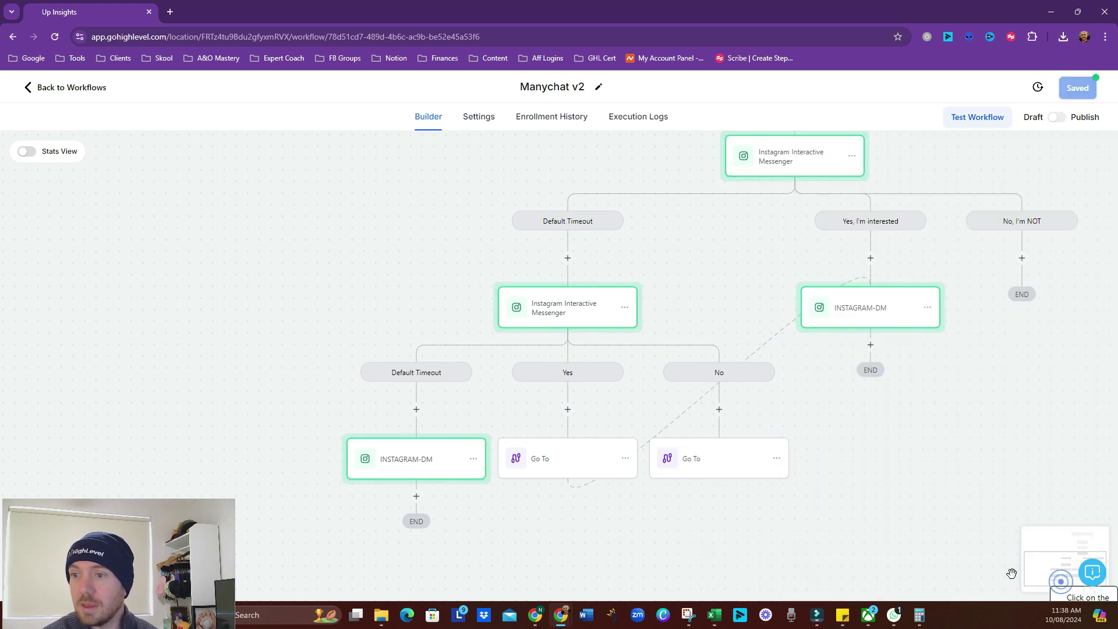
click(408, 464)
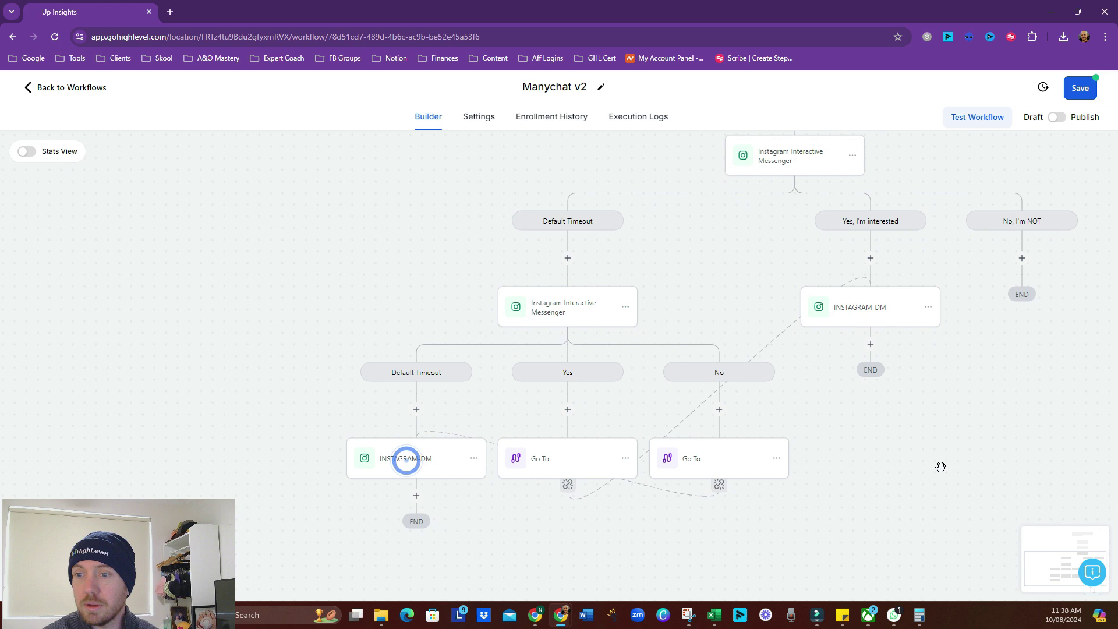
Add another Go To on the 'No, I'm NOT' branch, also pointing at INSTAGRAM-DM
click(1021, 257)
text(go)
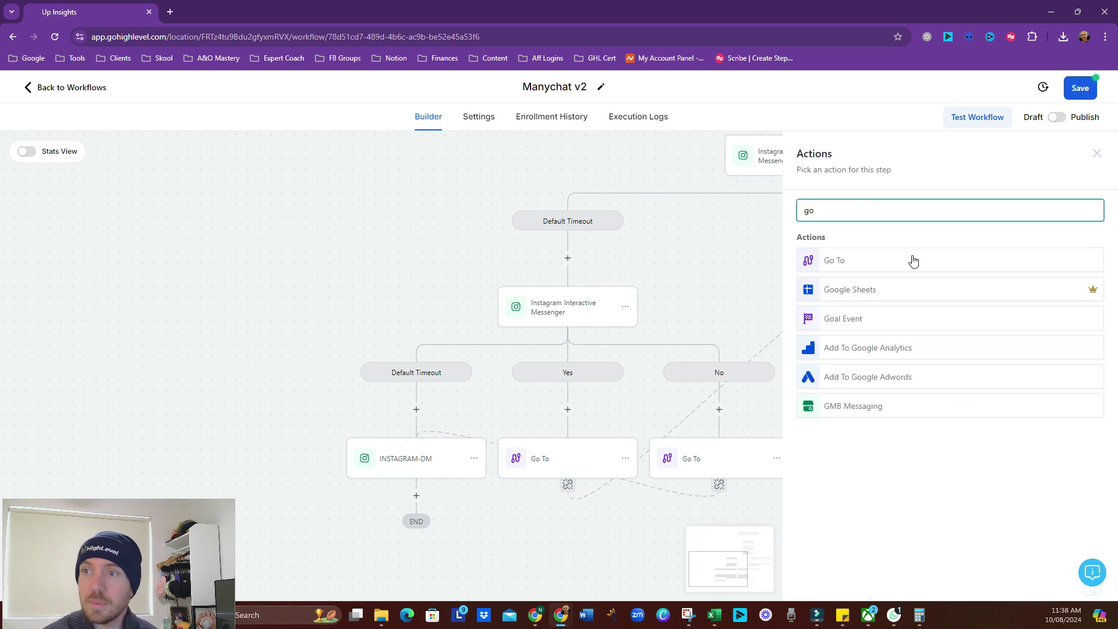
click(913, 260)
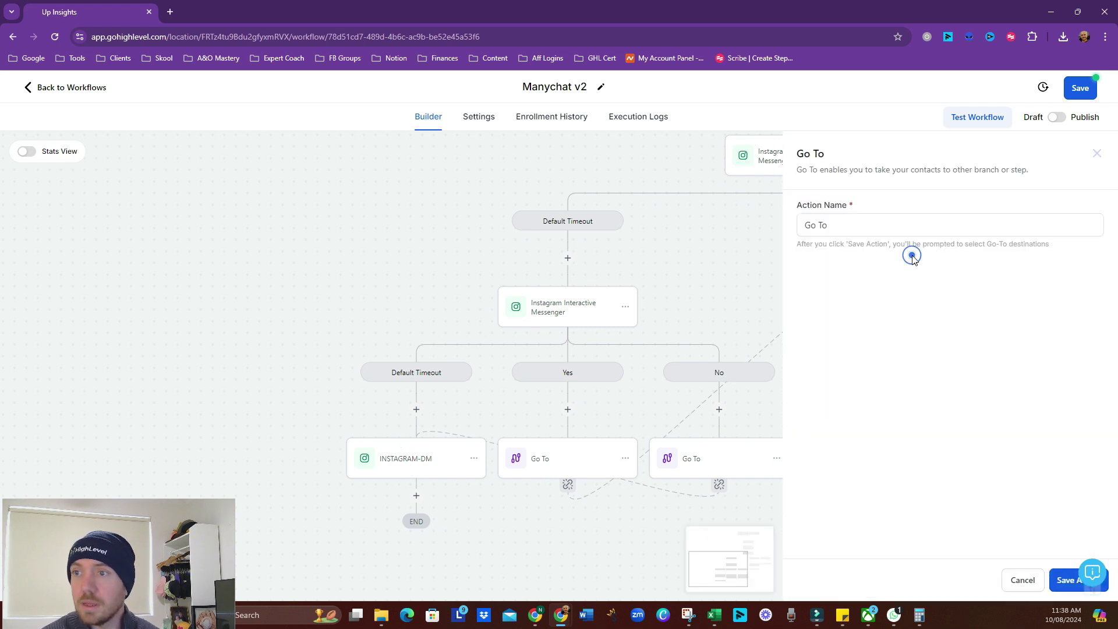
click(1060, 582)
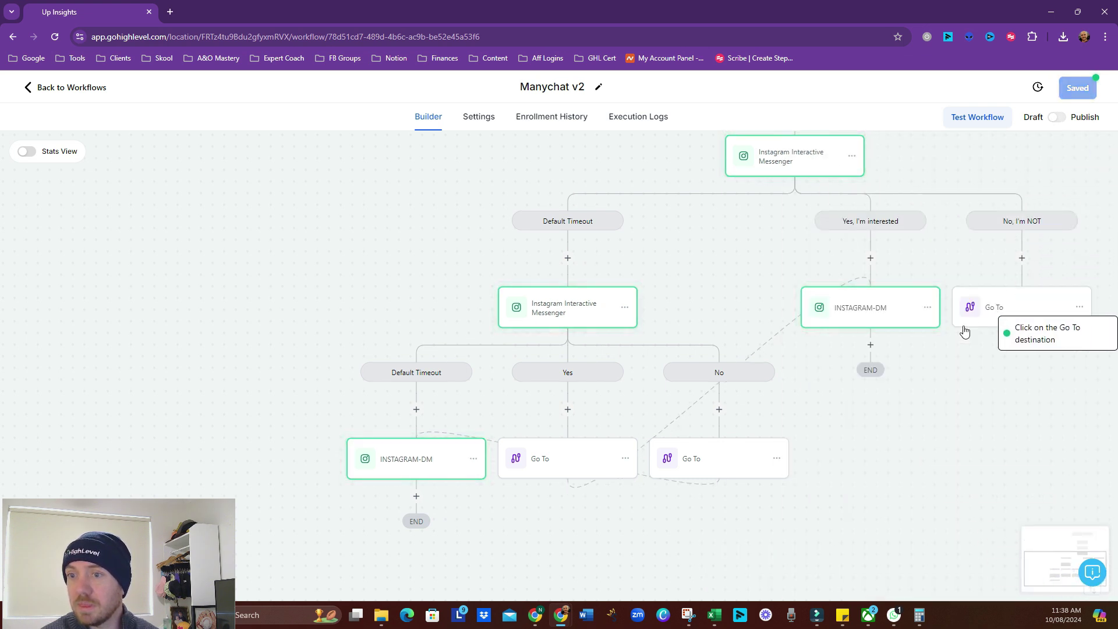
click(423, 460)
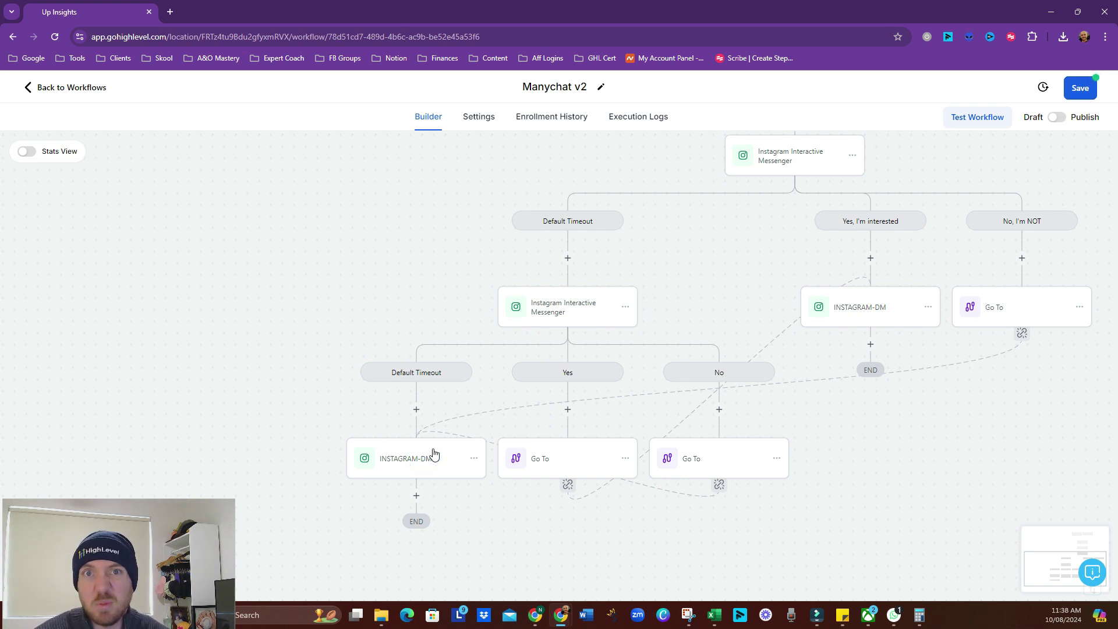
drag(897, 436, 818, 553)
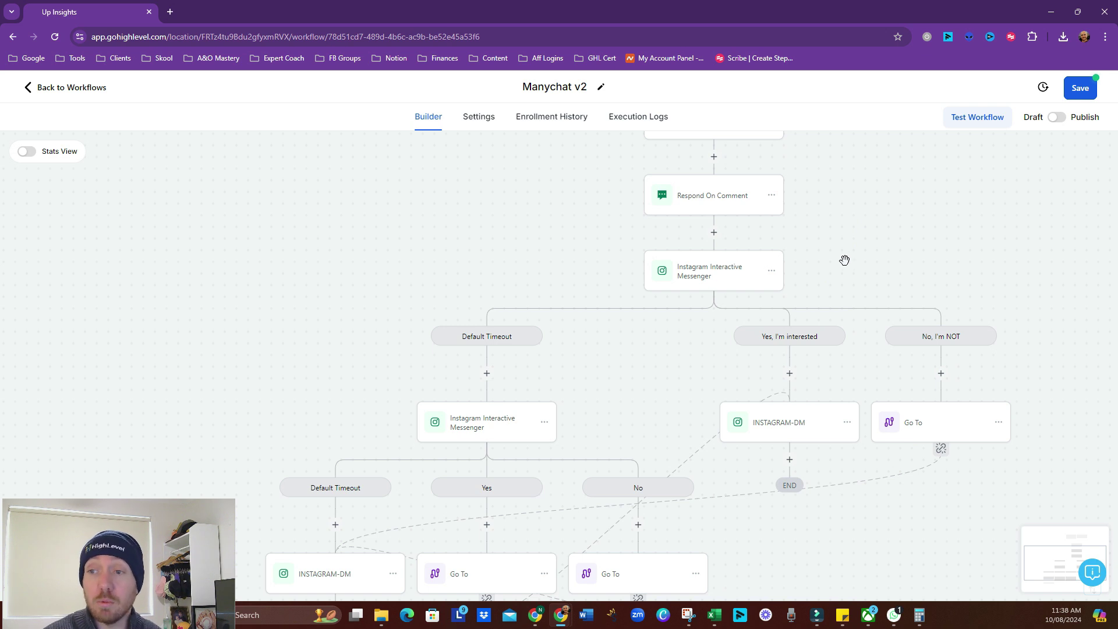
scroll(844, 260, down, 1)
scroll(850, 549, right, 3)
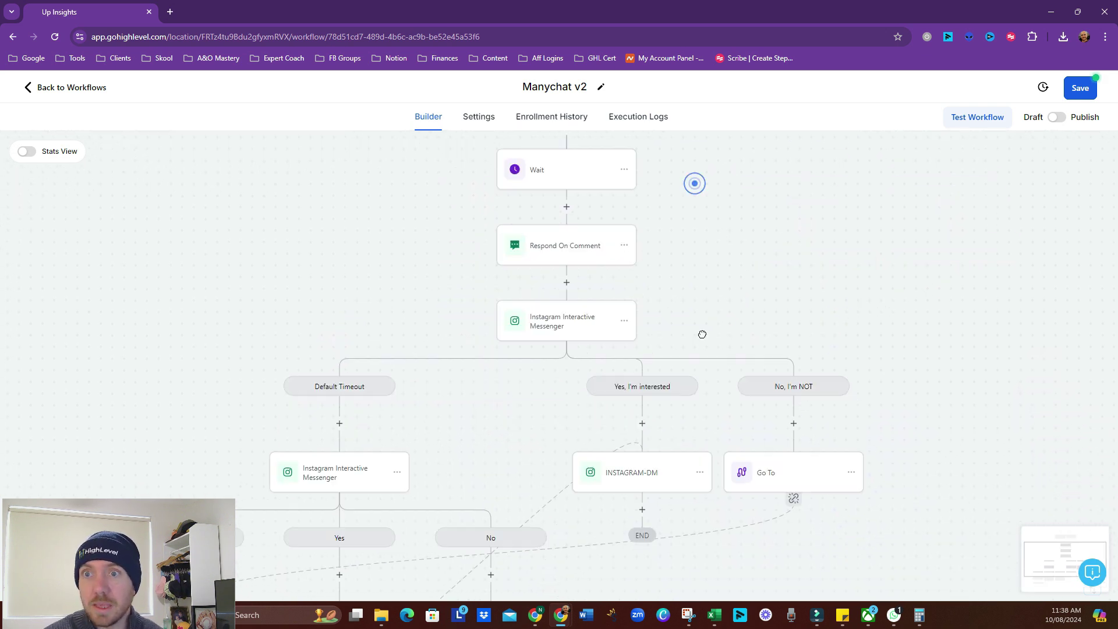
scroll(702, 334, up, 2)
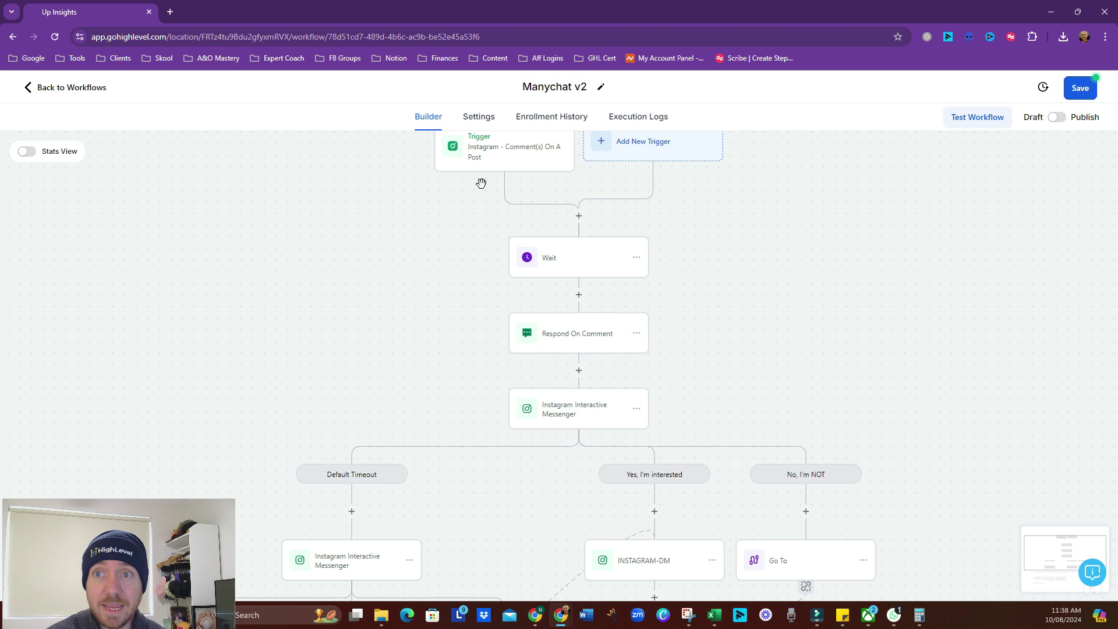
scroll(480, 242, up, 2)
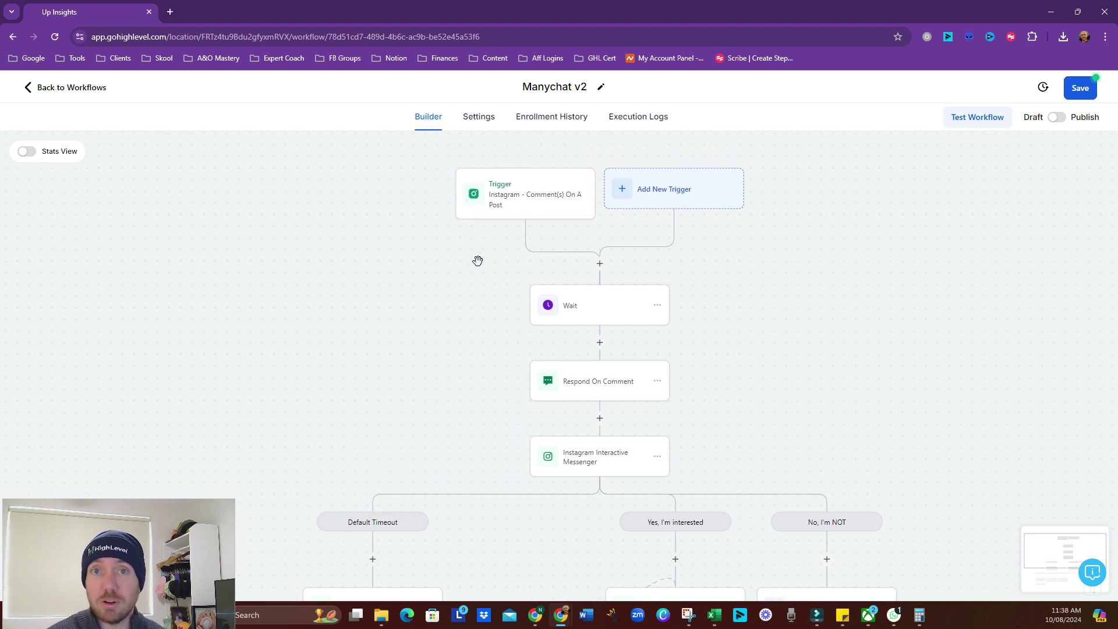
scroll(771, 440, down, 4)
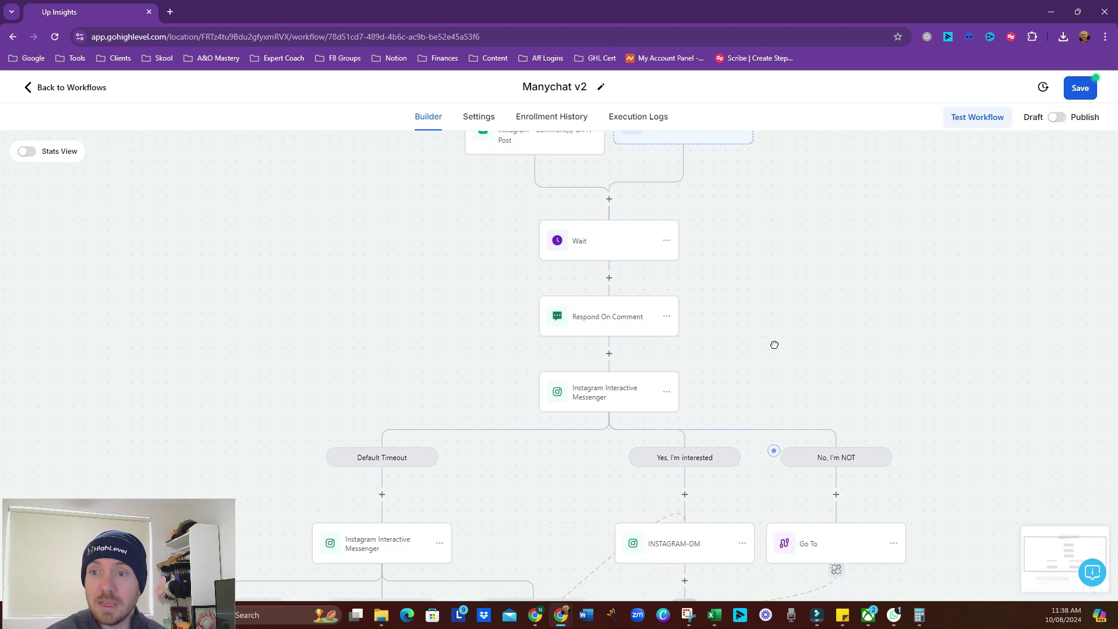
drag(560, 416, 686, 348)
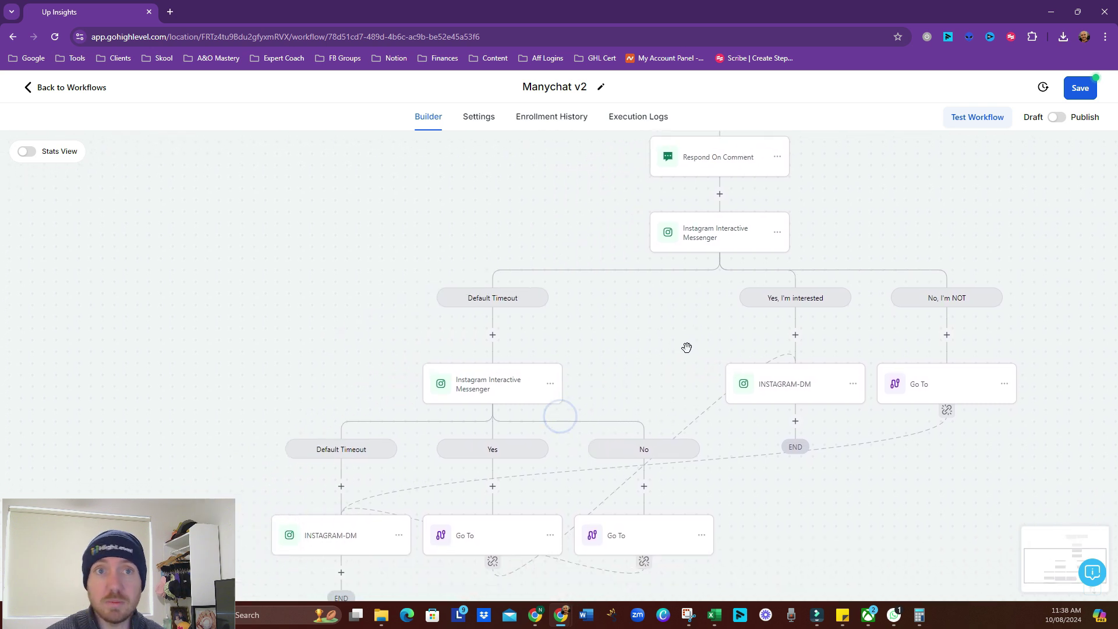
drag(617, 411, 736, 307)
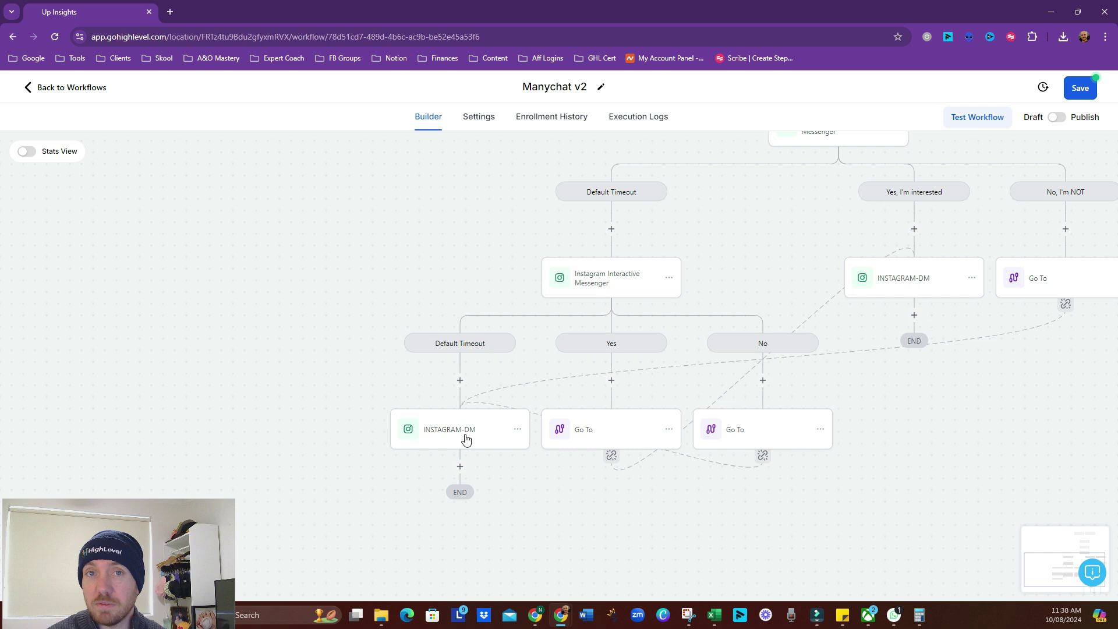
drag(794, 241, 724, 379)
drag(651, 247, 622, 319)
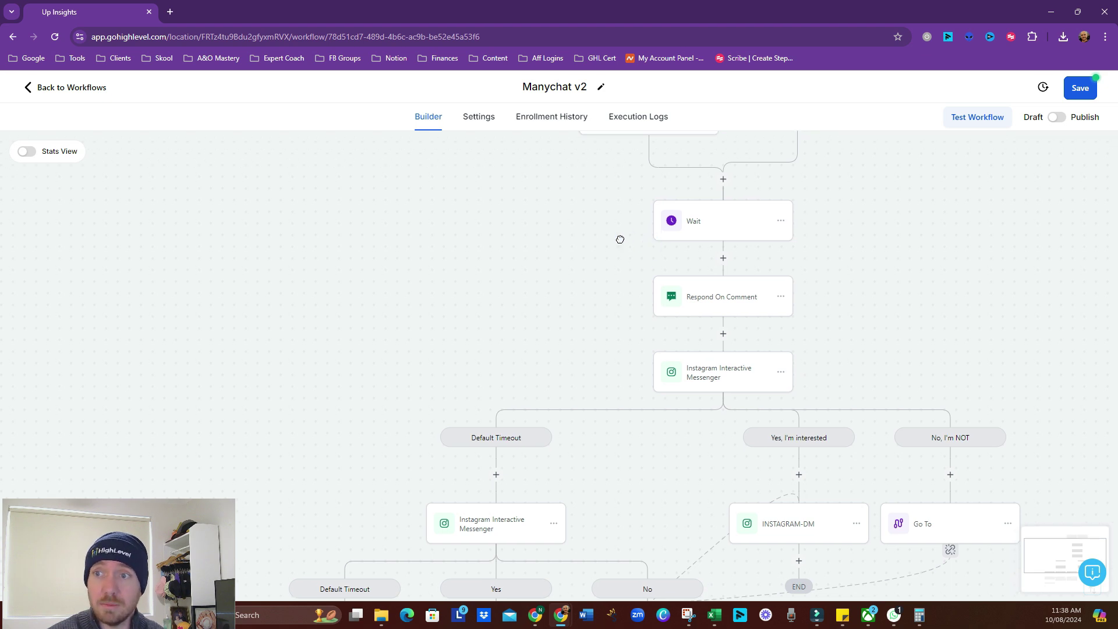
drag(618, 239, 570, 359)
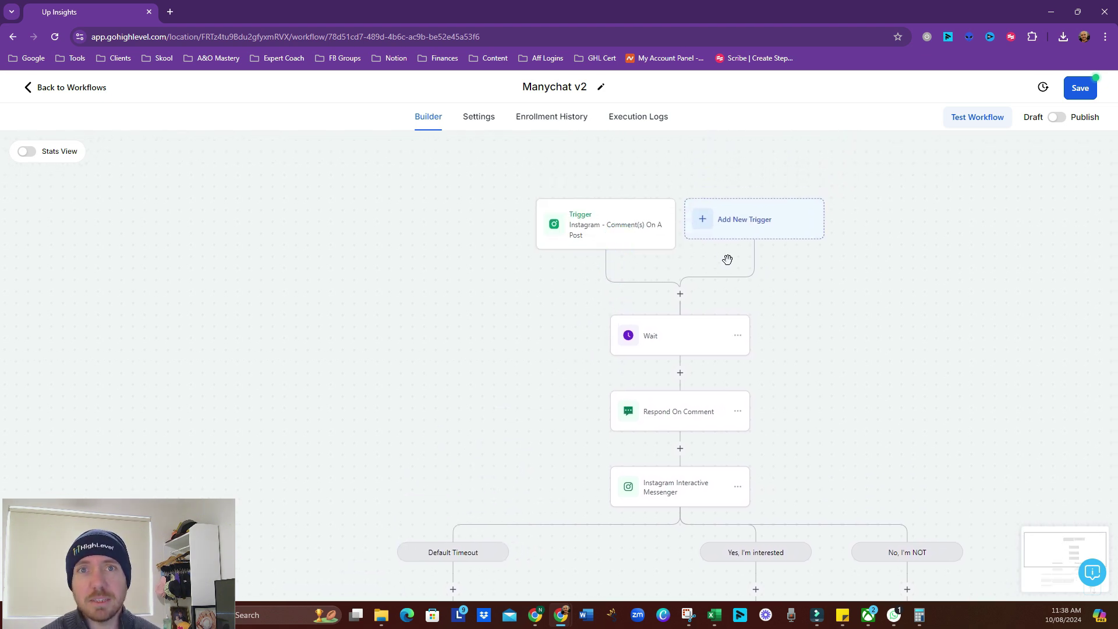
Start a new workflow trigger, searching 'reply' to select Customer Replied
click(760, 224)
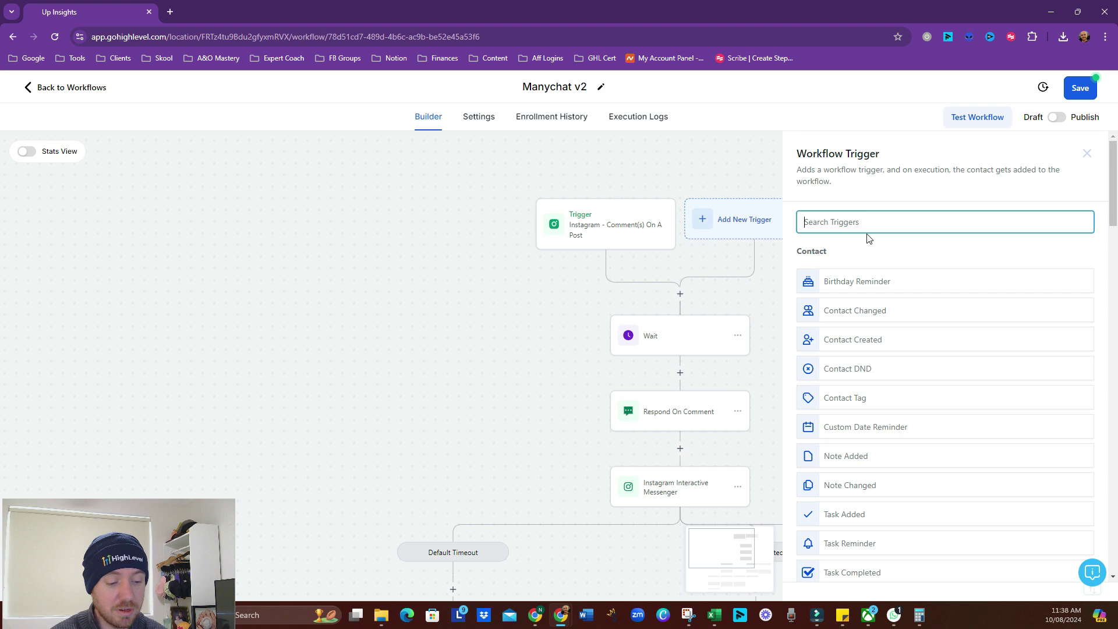
text(insta)
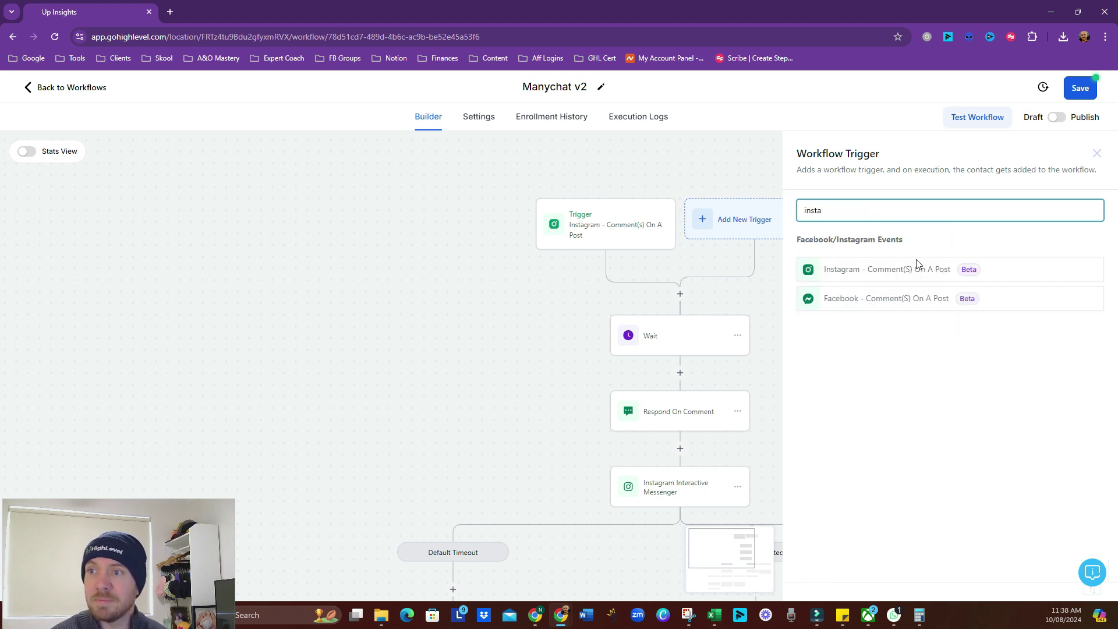
double_click(847, 216)
text(conta)
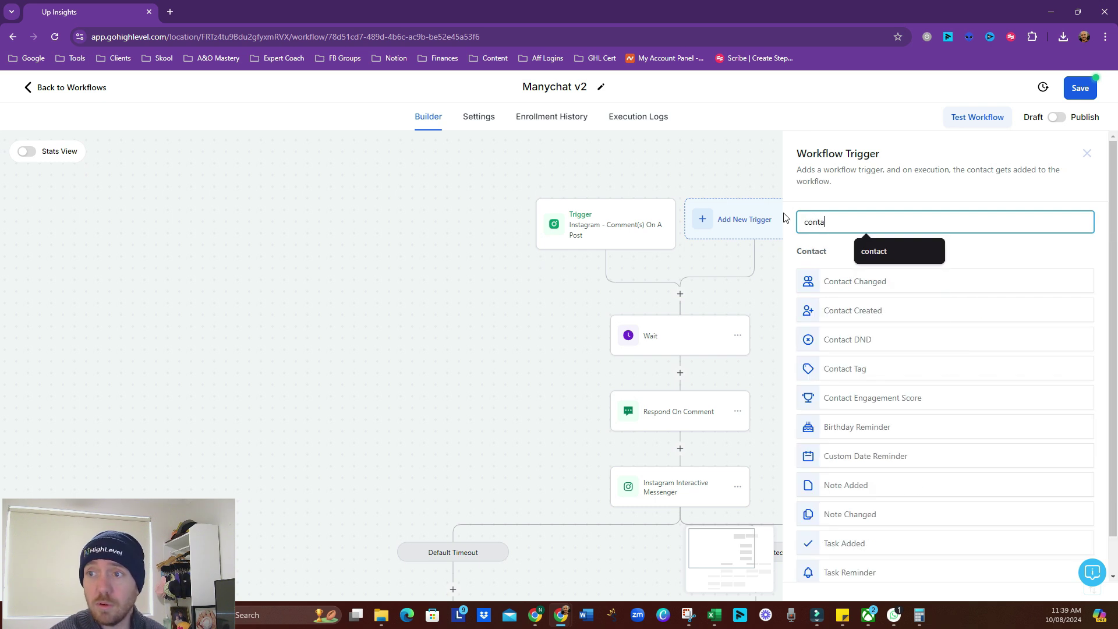
text(ct r)
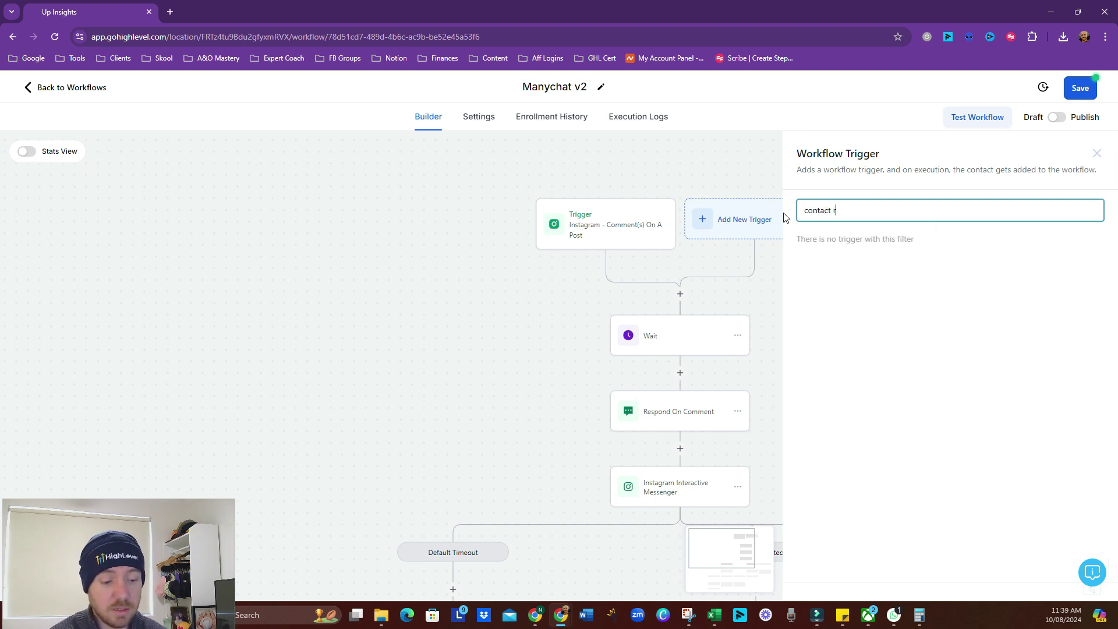
text(eply)
key(ctrl+a)
key(BackSpace)
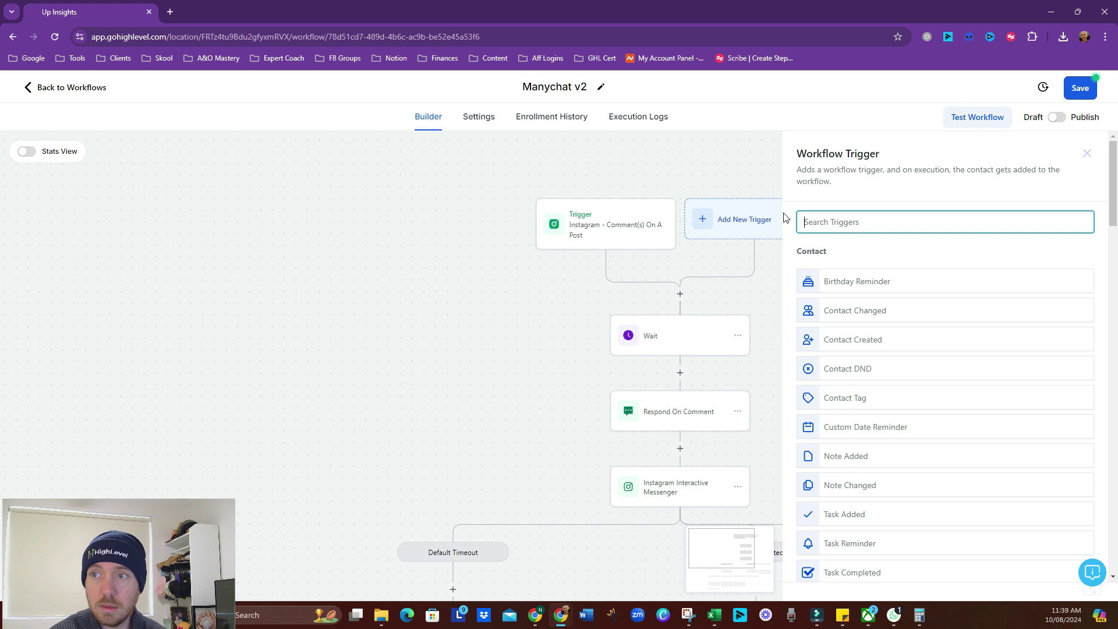
text(reply)
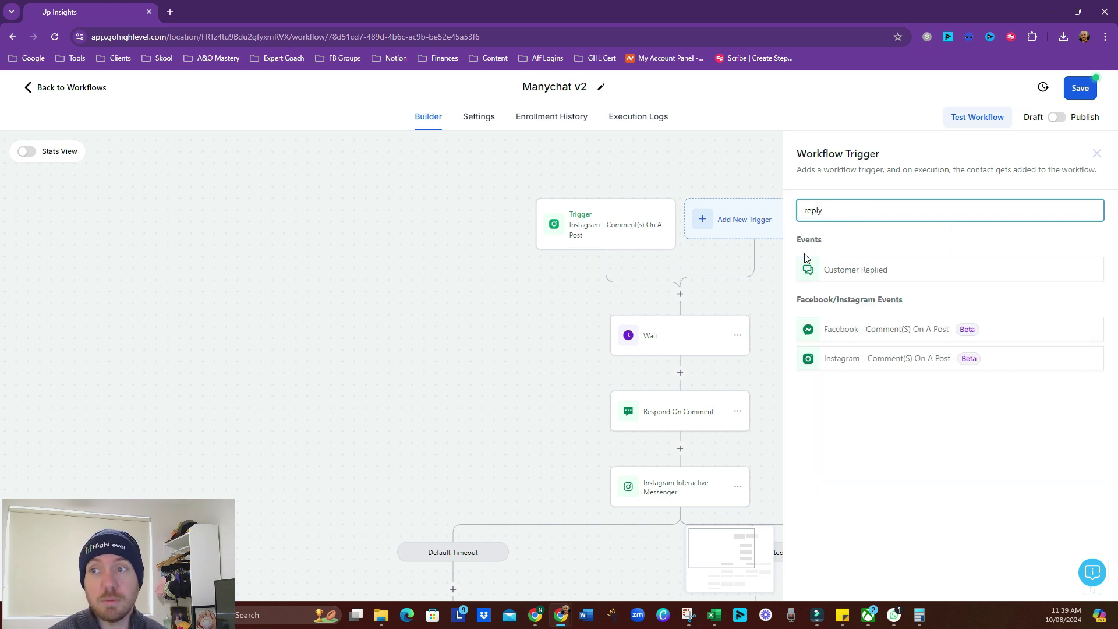
click(885, 271)
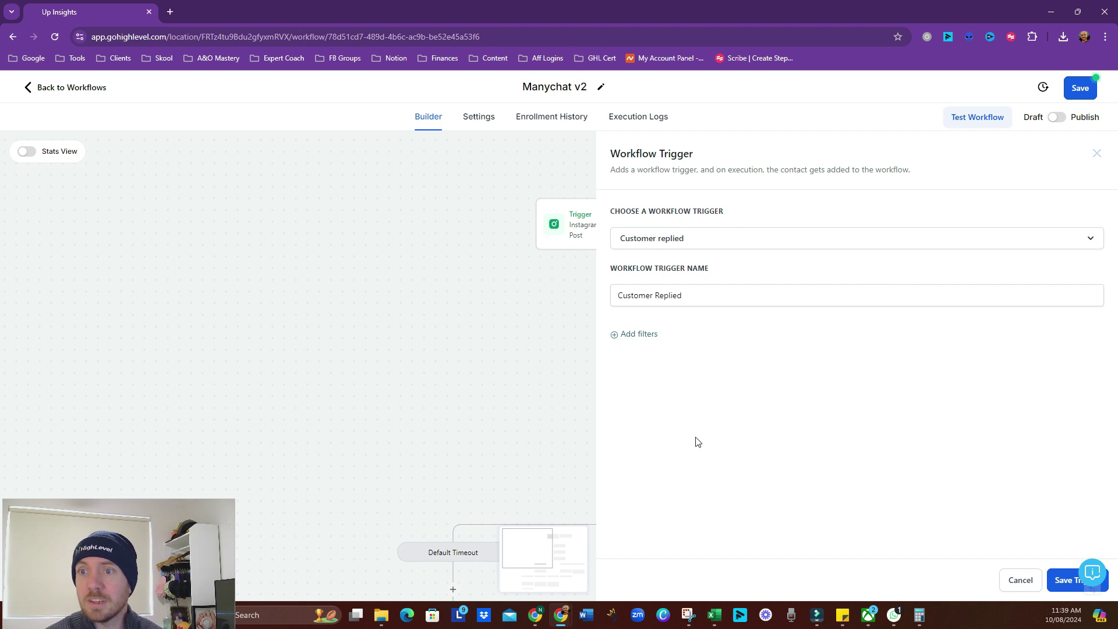
Add an Exact match phrase filter of 'Manychat' to the Customer Replied trigger
click(627, 335)
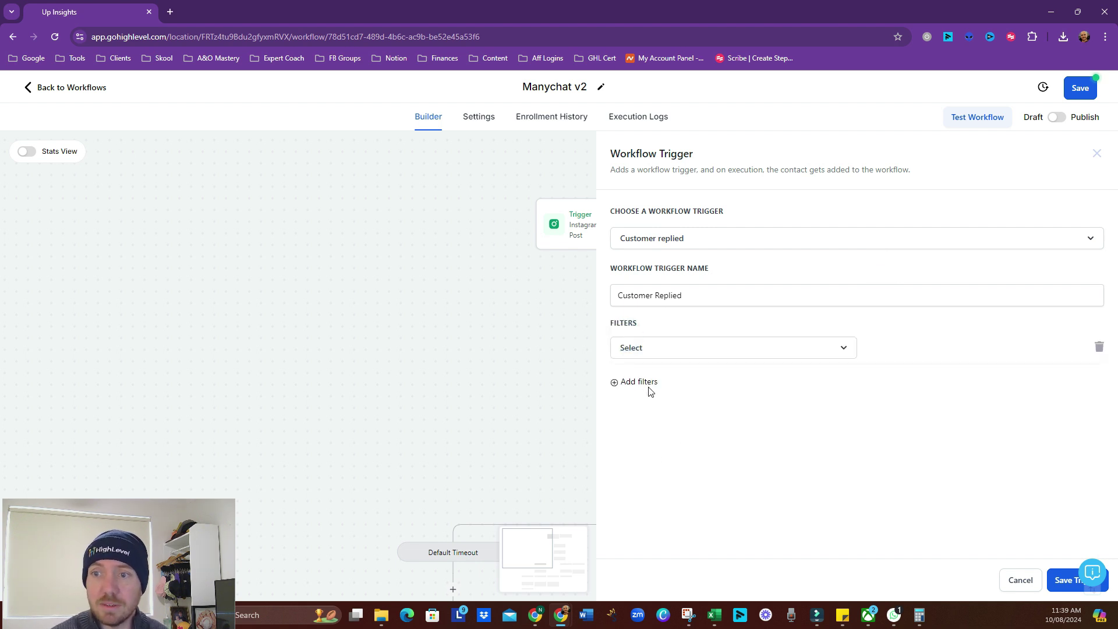
click(682, 350)
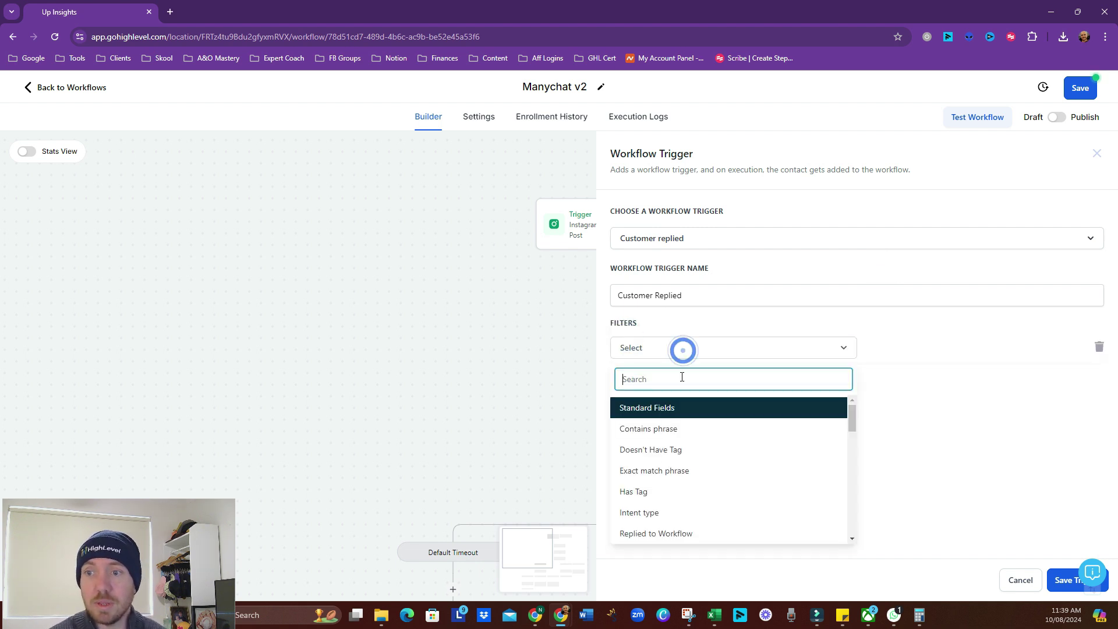
click(690, 471)
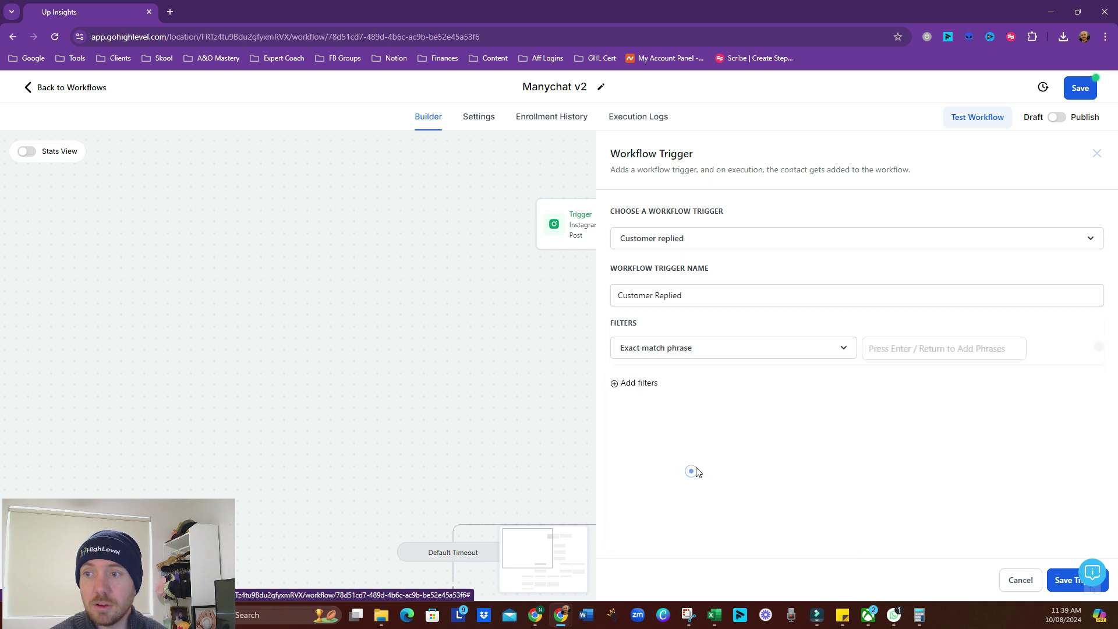
click(913, 351)
text(Man)
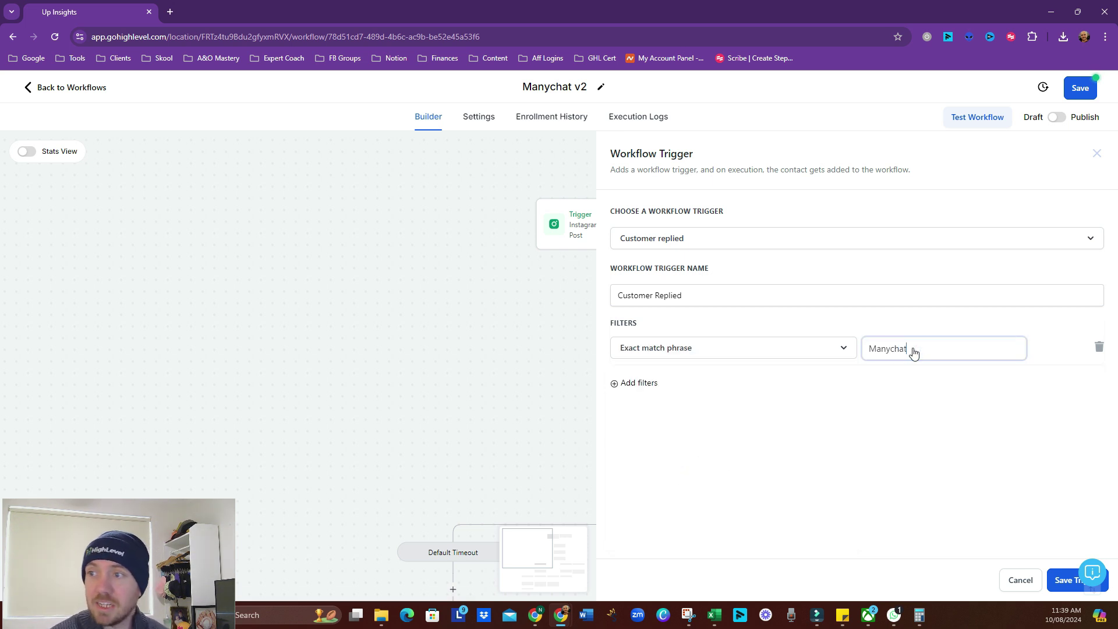
text(ychat)
click(903, 449)
Add a Reply channel filter set to Instagram DM, save the trigger and the workflow
click(635, 383)
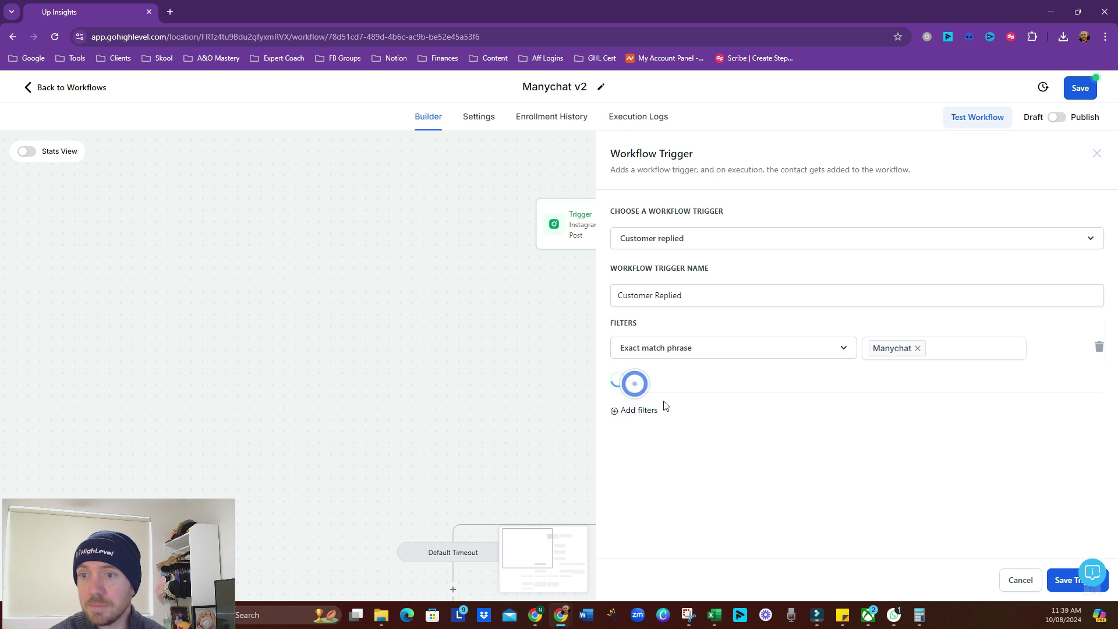
click(669, 382)
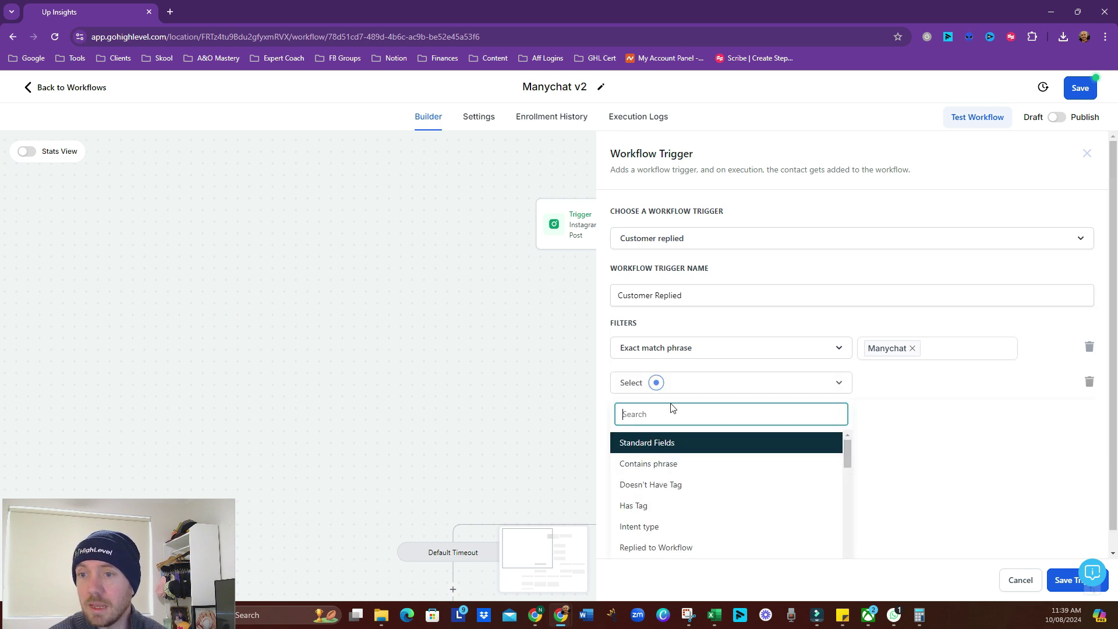
scroll(669, 512, down, 1)
click(673, 514)
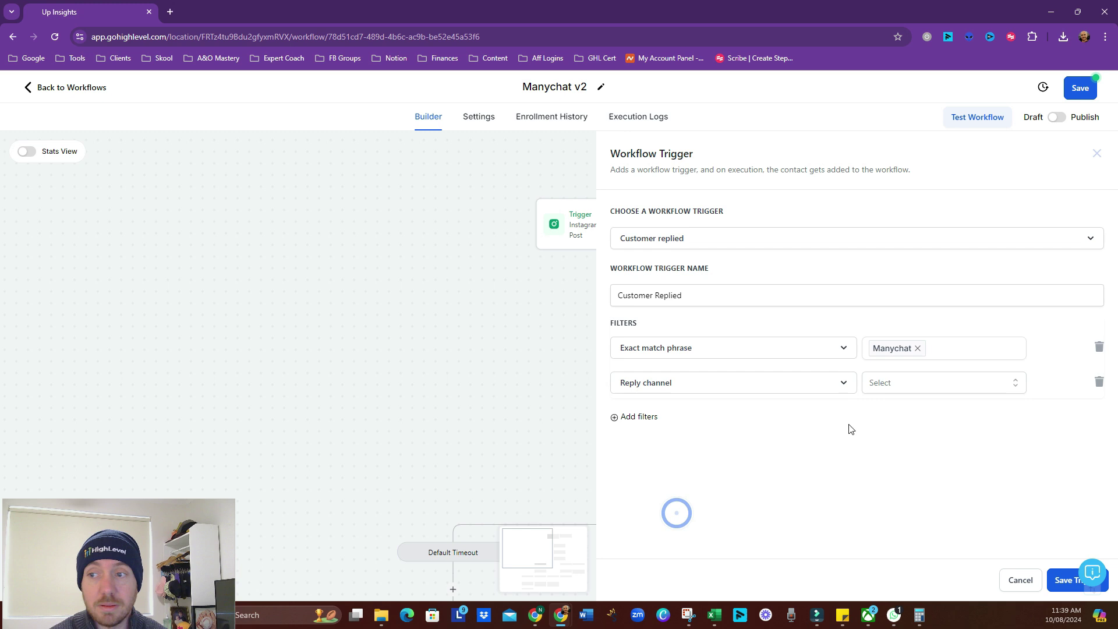
click(903, 385)
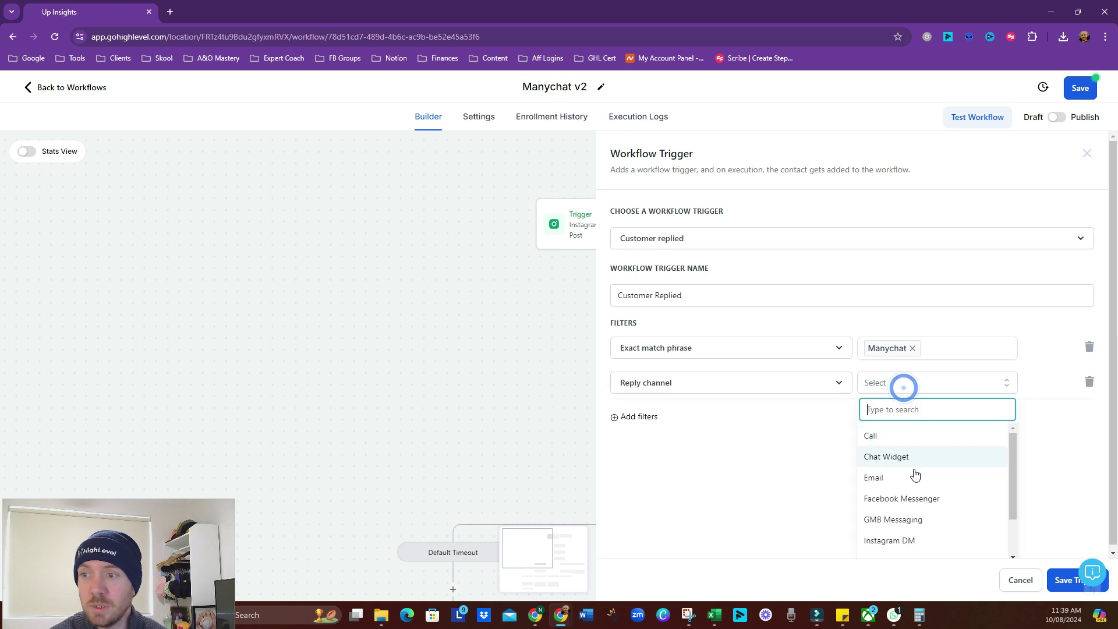
click(916, 533)
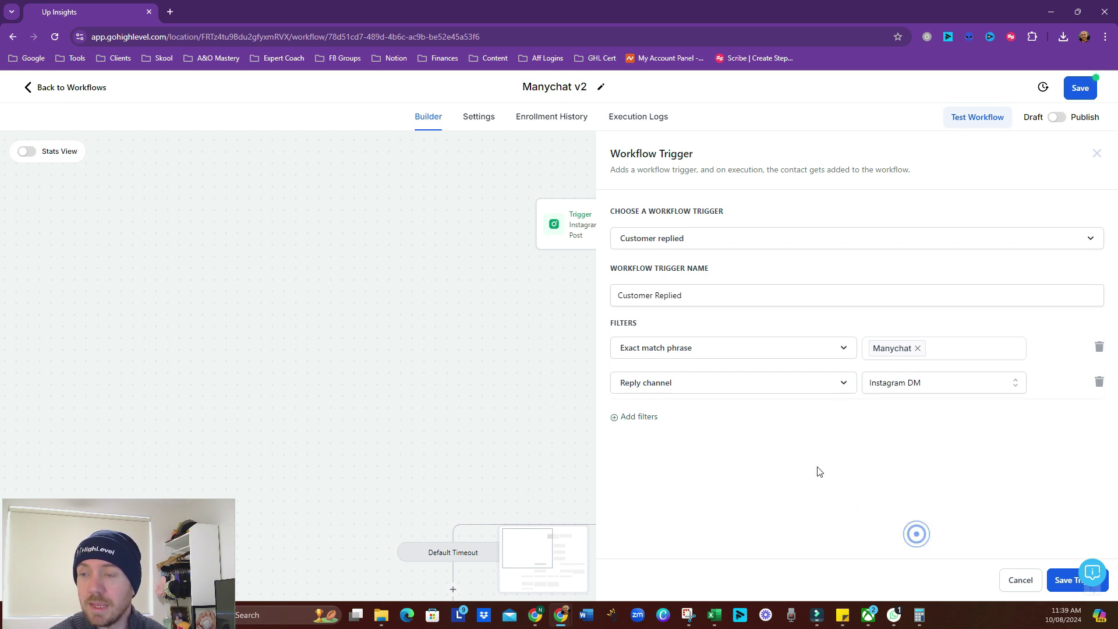
click(1067, 582)
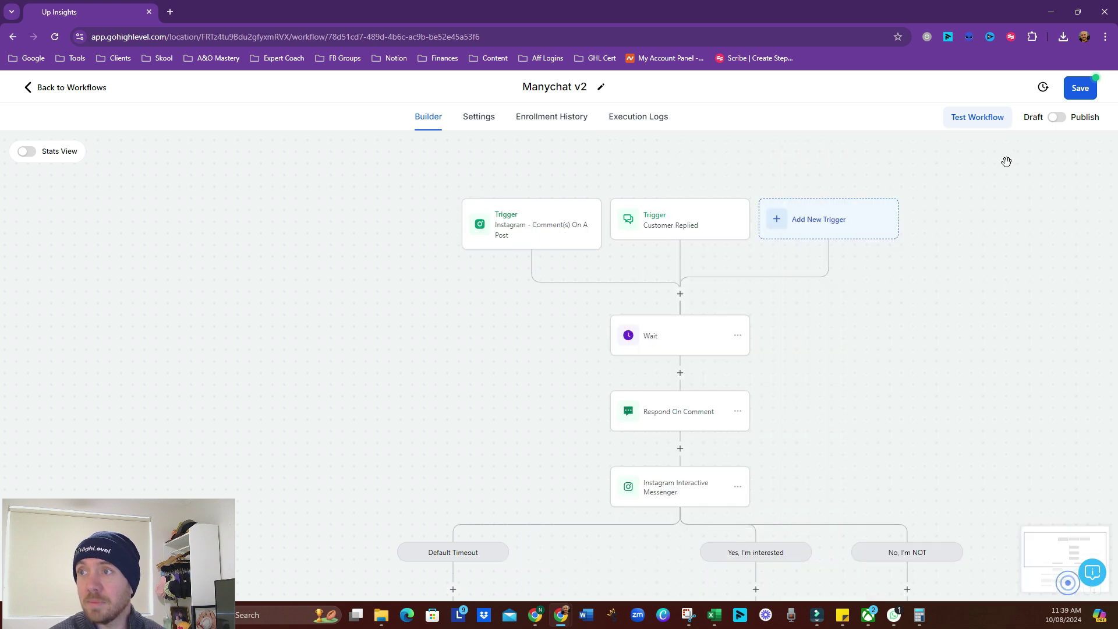
click(1078, 90)
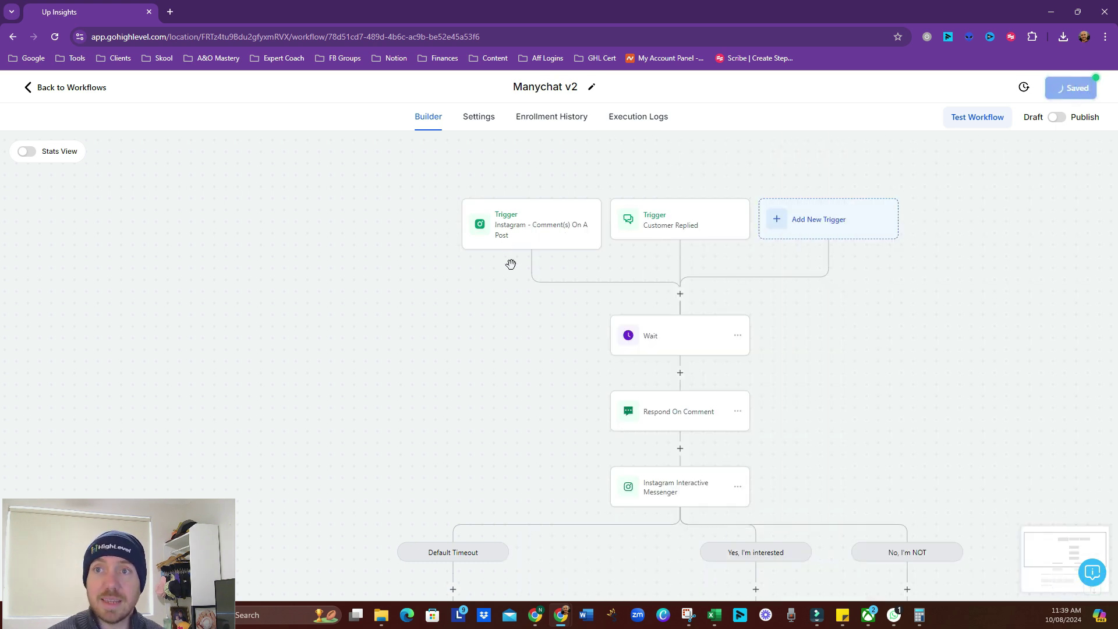
Insert an If / Else condition between Wait and Respond On Comment
scroll(795, 452, down, 2)
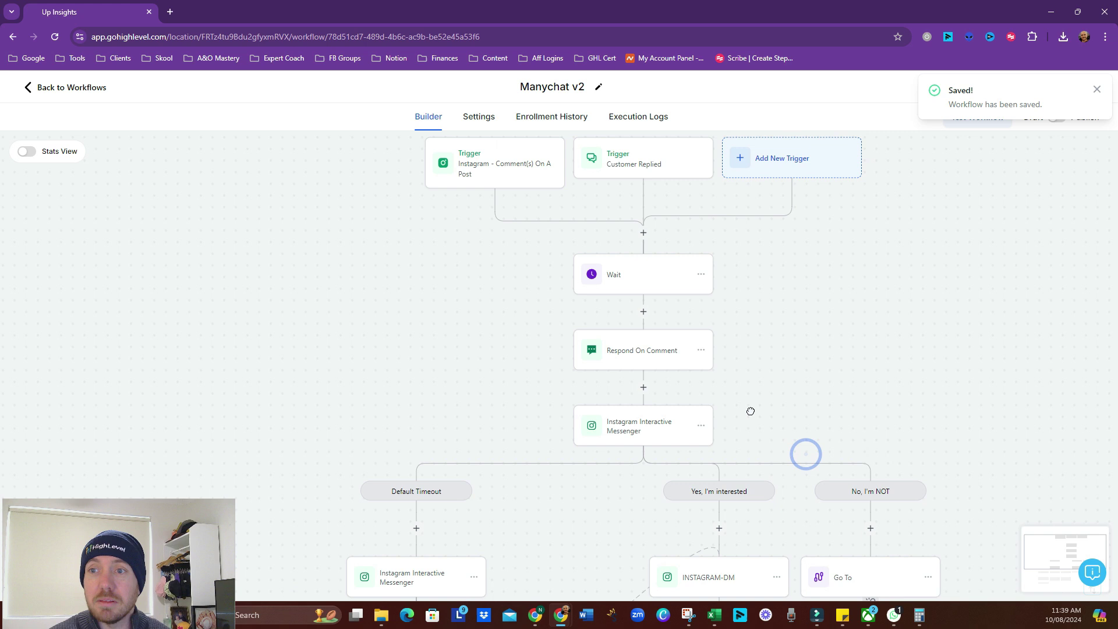
drag(803, 452, 686, 518)
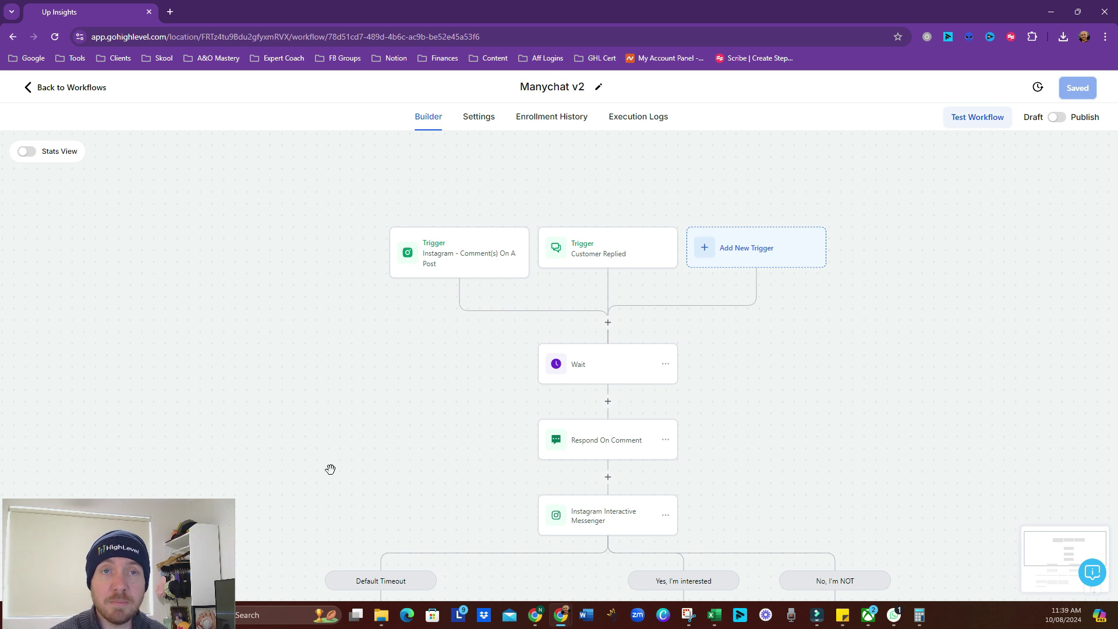
drag(597, 489, 759, 314)
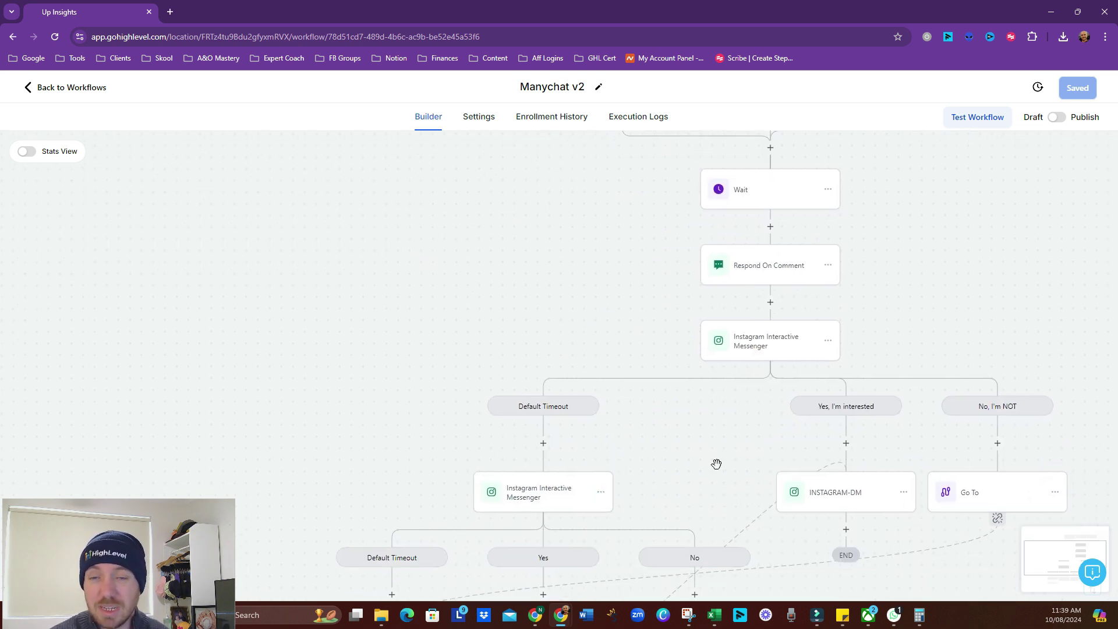
drag(722, 448, 526, 391)
click(542, 342)
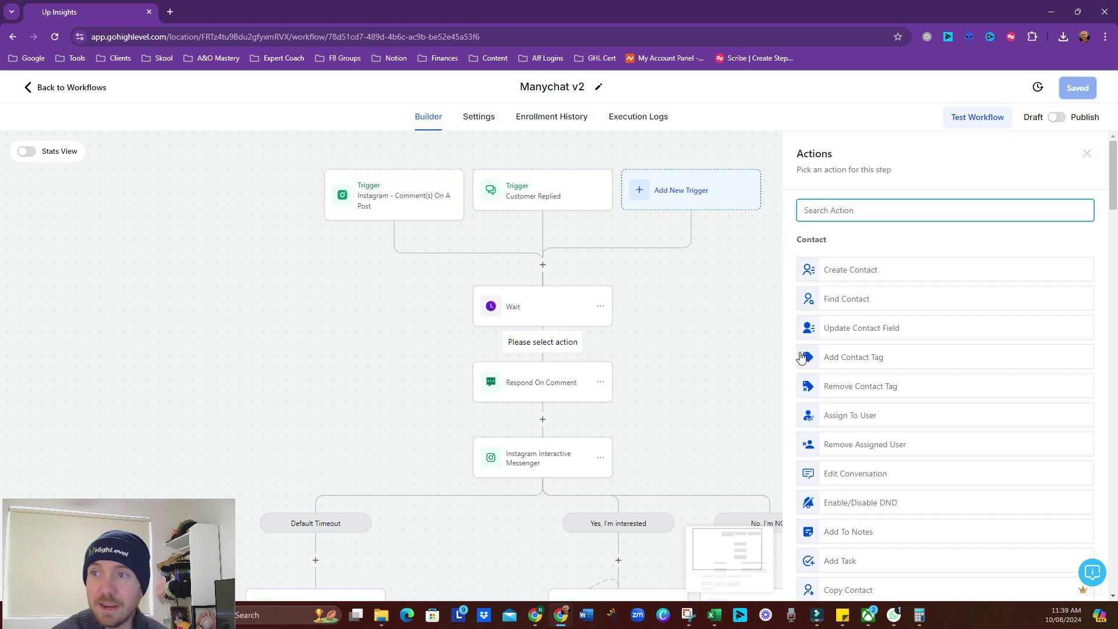
text(if)
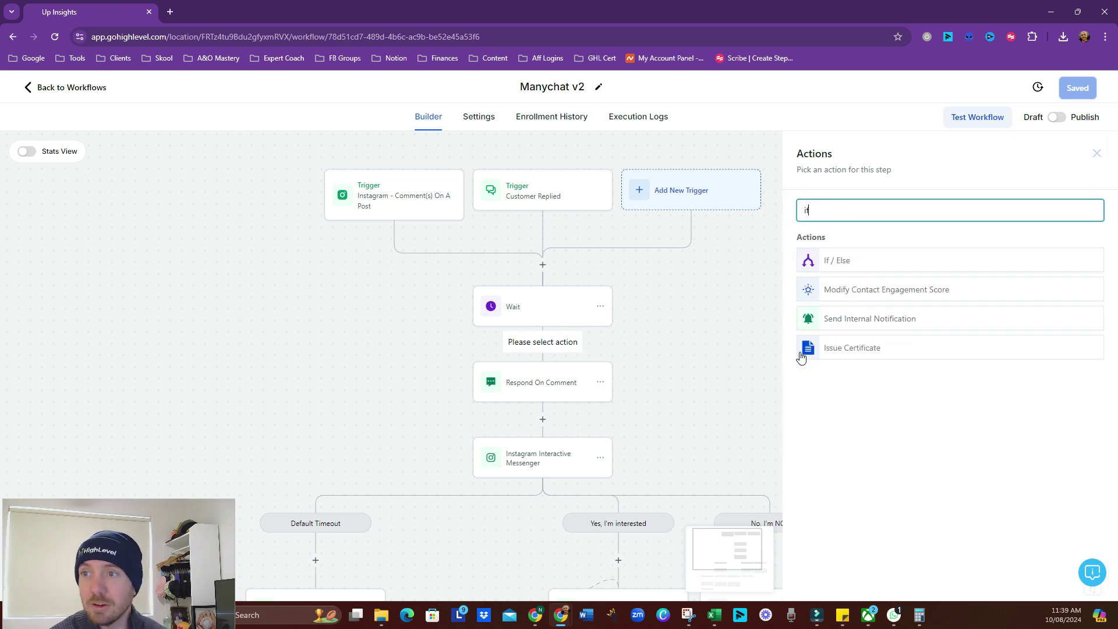
click(876, 264)
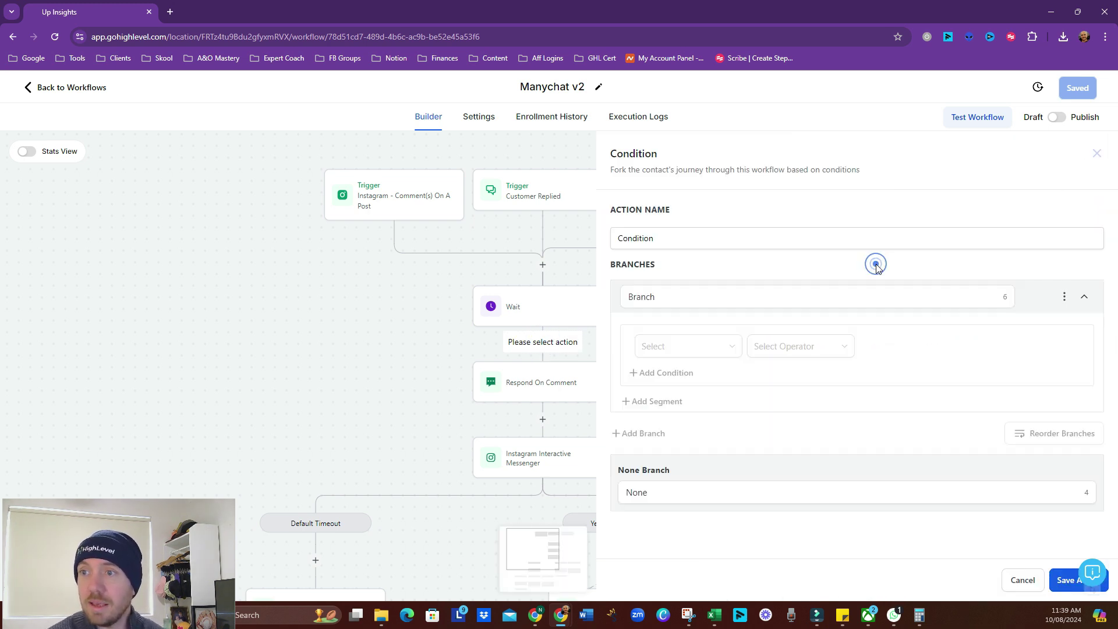
Set the condition to Workflow Trigger Is Instagram - Comment(s) On A Post
click(476, 346)
click(726, 305)
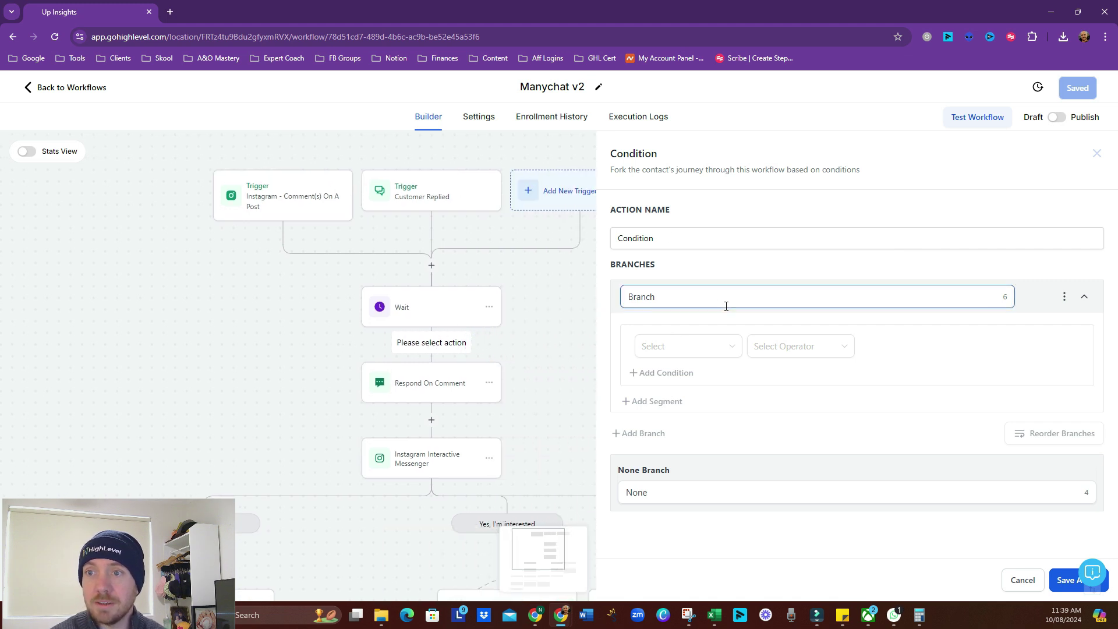
click(730, 347)
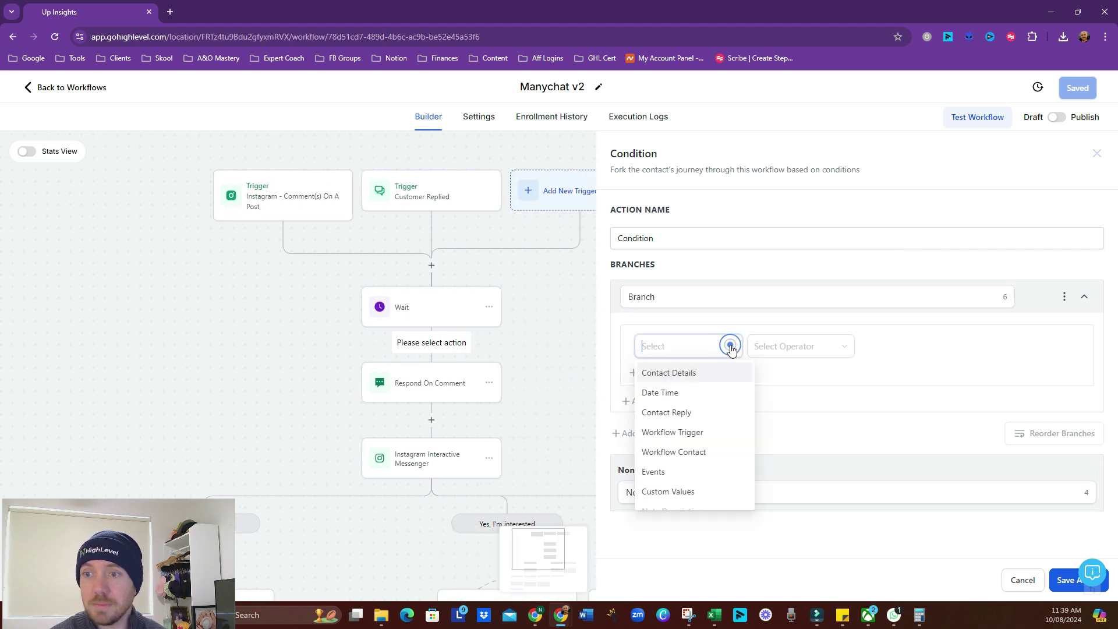
click(692, 437)
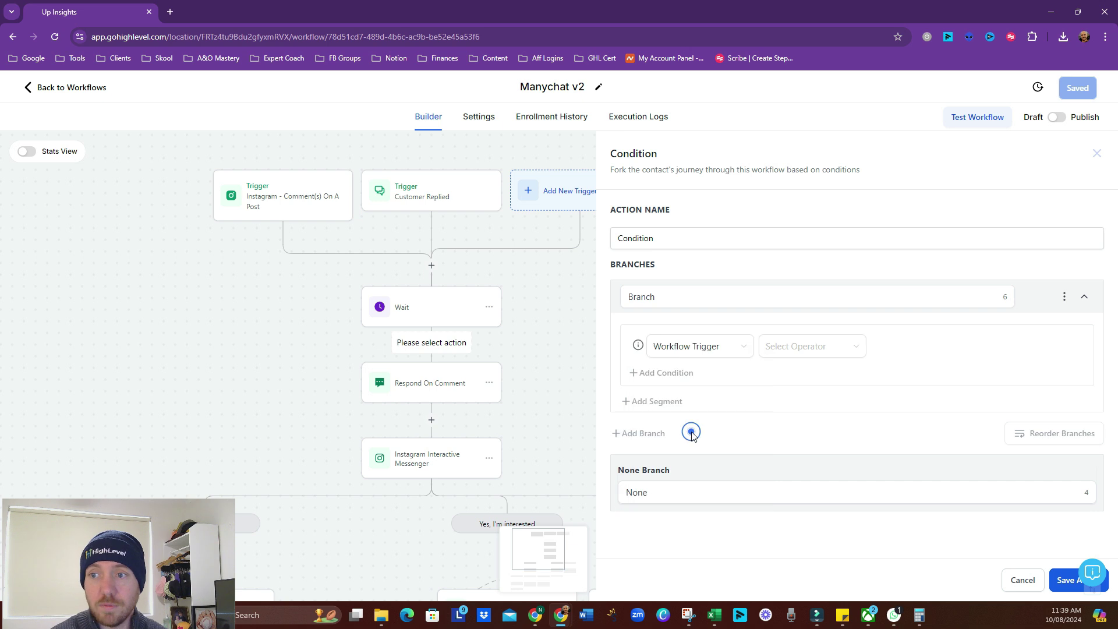
click(799, 349)
click(802, 373)
click(923, 345)
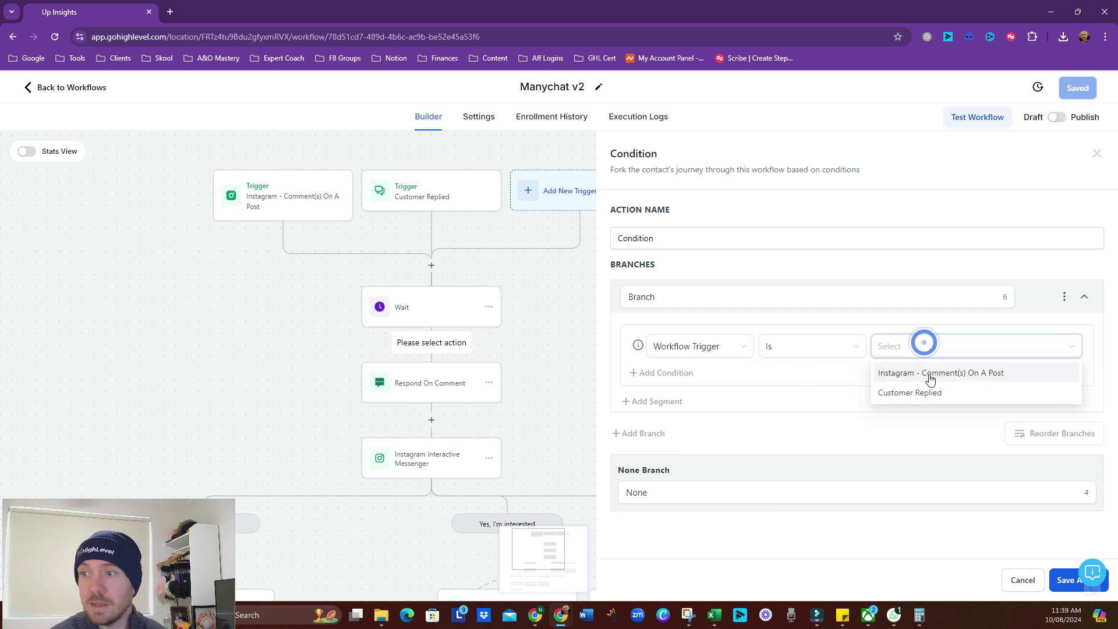
click(929, 378)
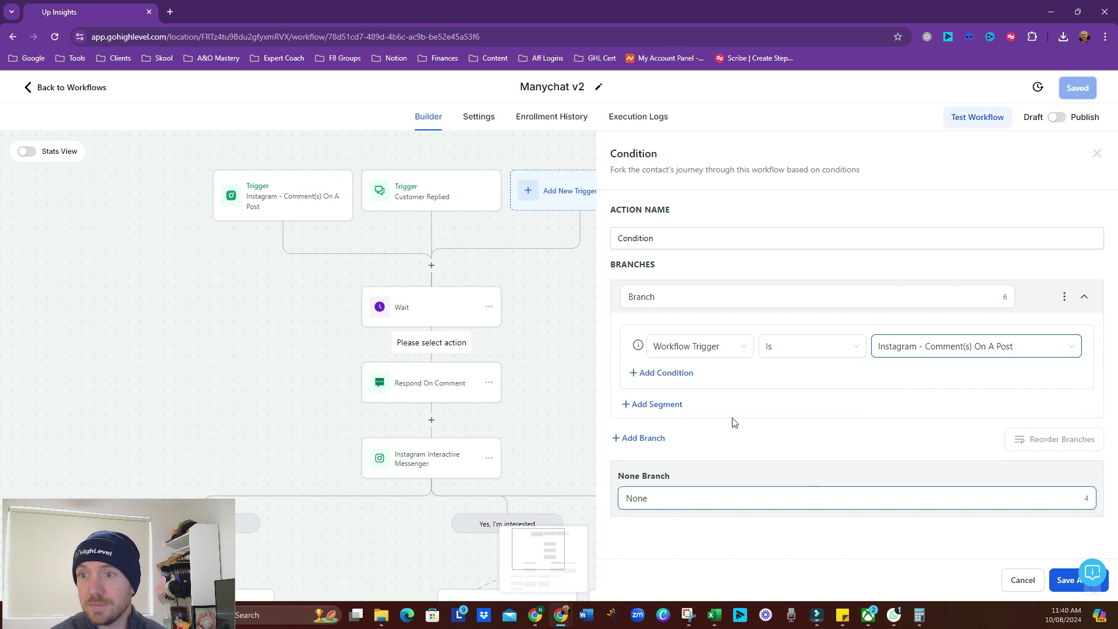
Name the step 'Comment or DM?' with branches Comment and DM, then save it
double_click(676, 300)
text(Comment)
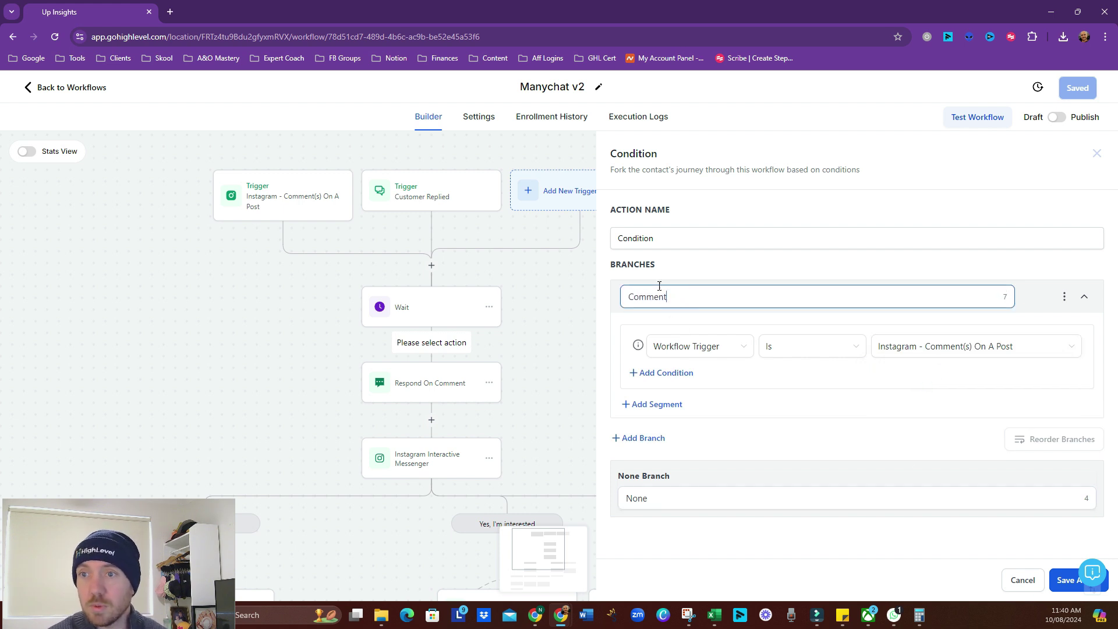
double_click(649, 239)
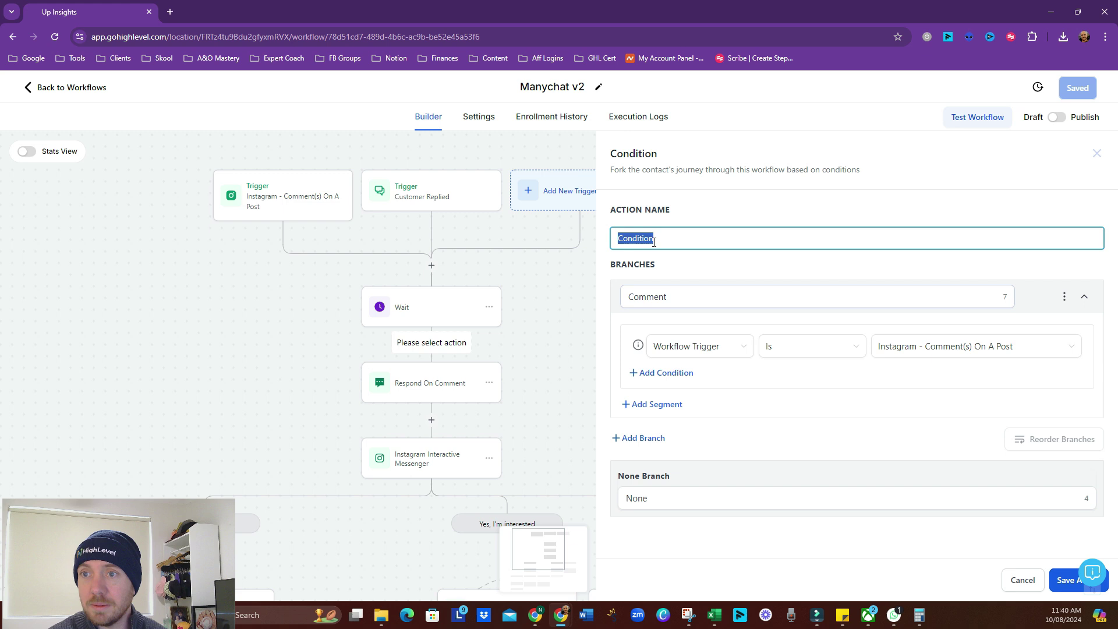
text(Comment or DM?)
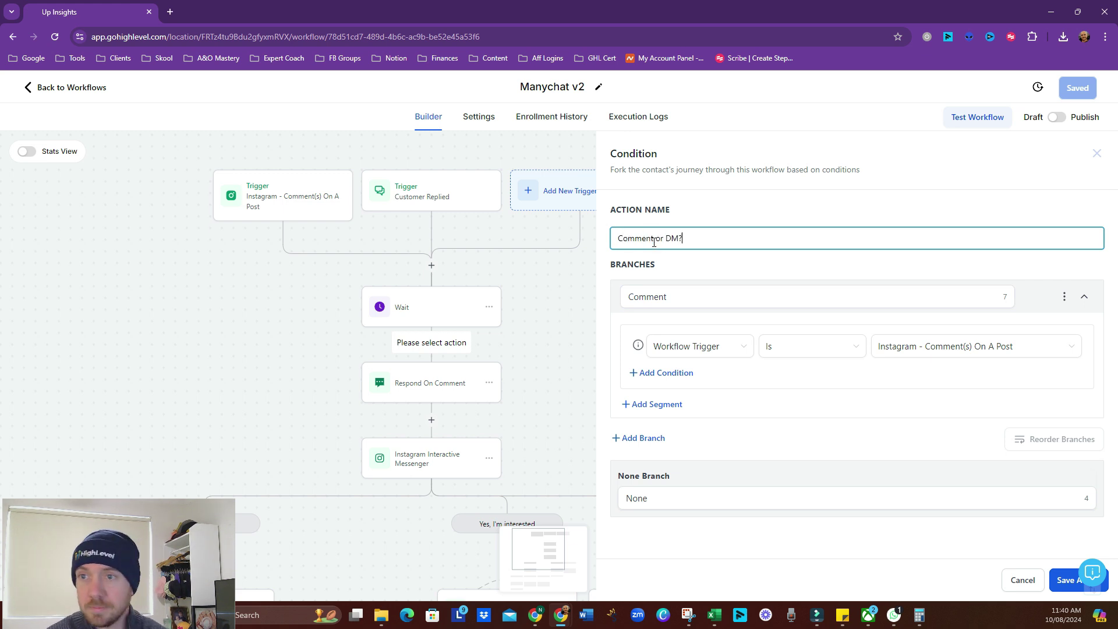
double_click(669, 497)
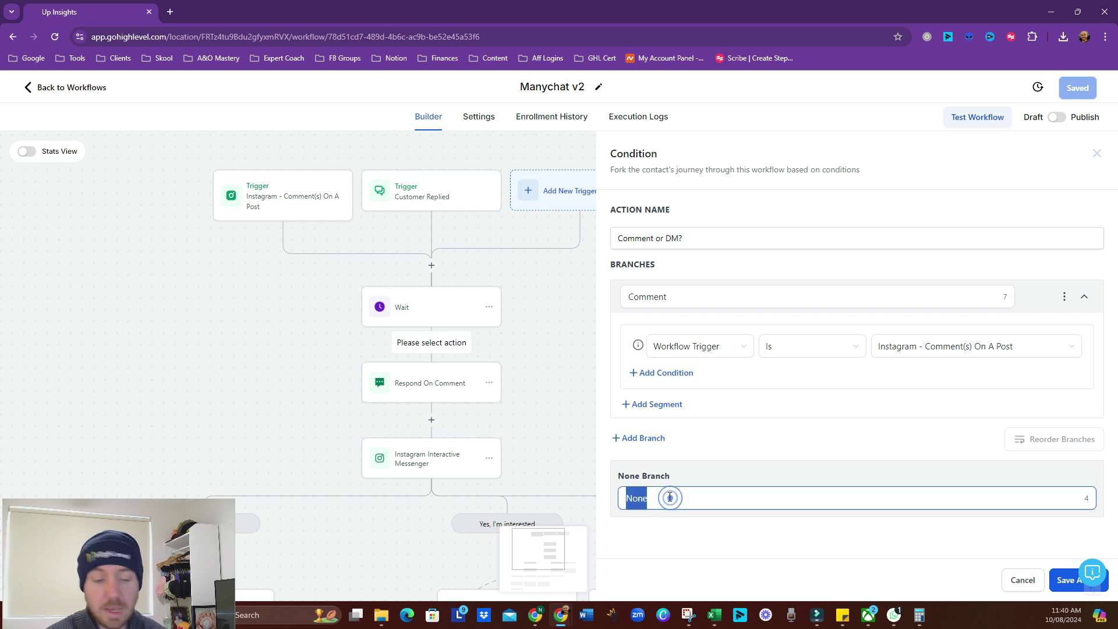
text(DM)
click(1054, 577)
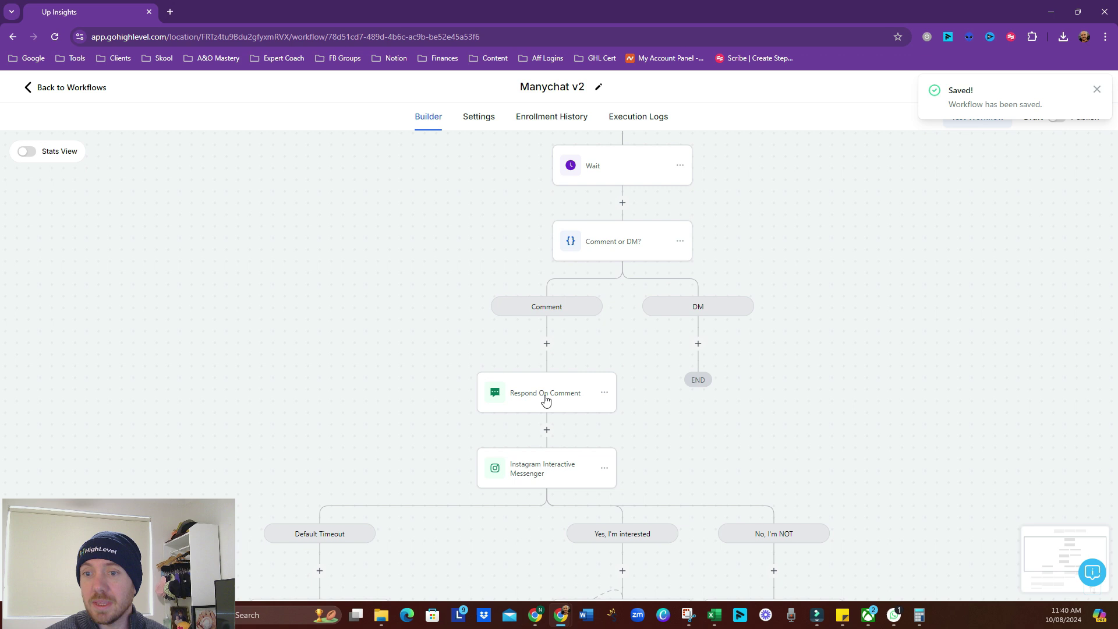
On the DM branch, add a Go To step targeting the Instagram Interactive Messenger node
click(697, 345)
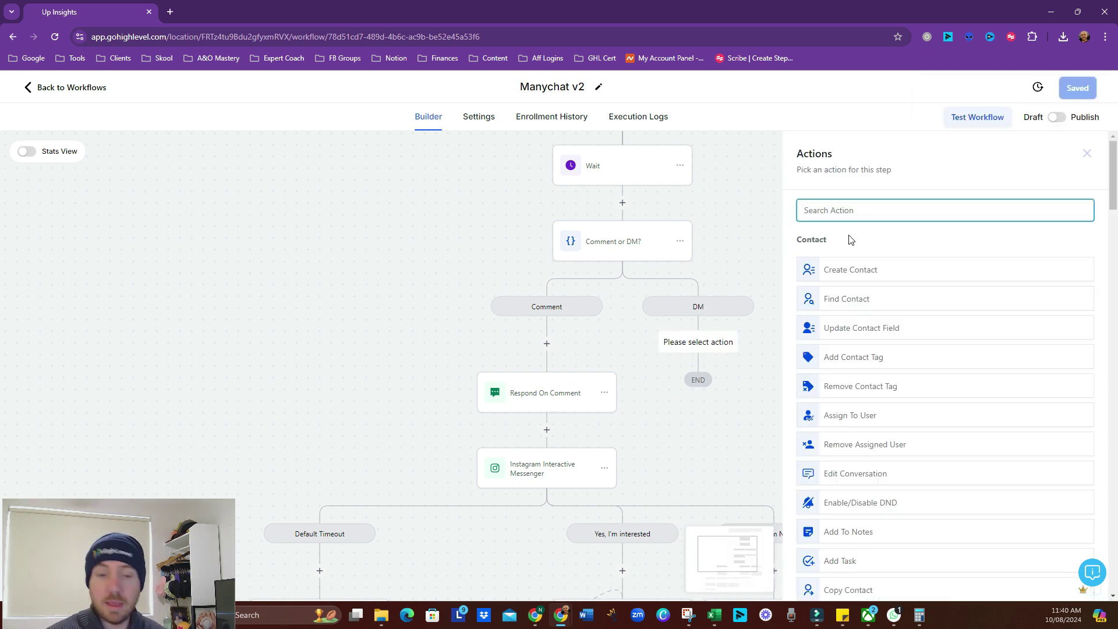
text(goto)
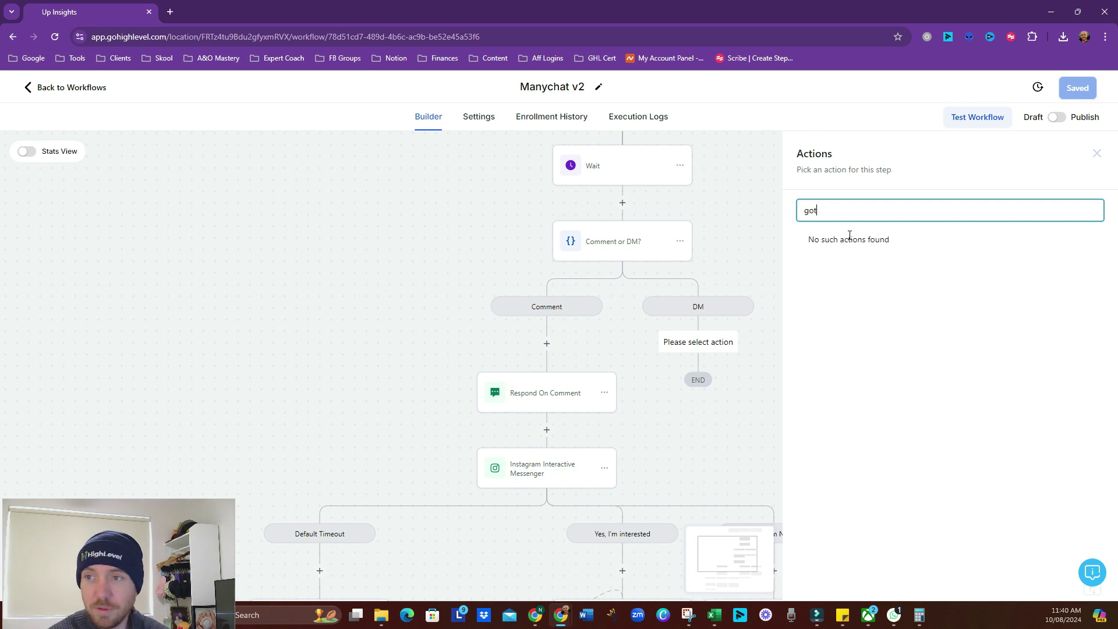
key(BackSpace)
click(836, 261)
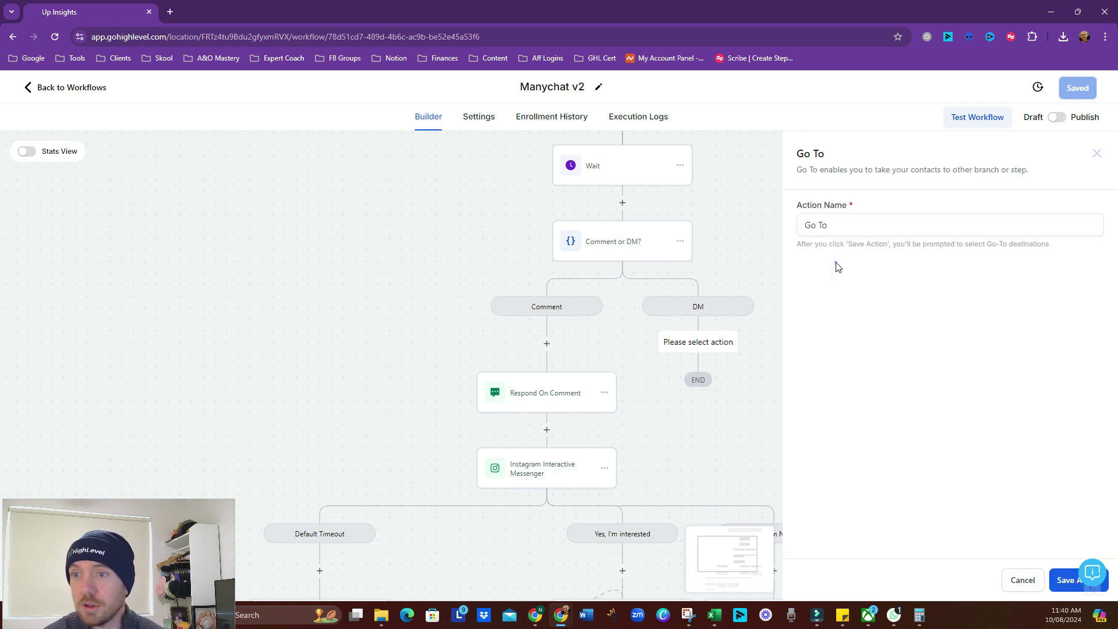
click(1065, 579)
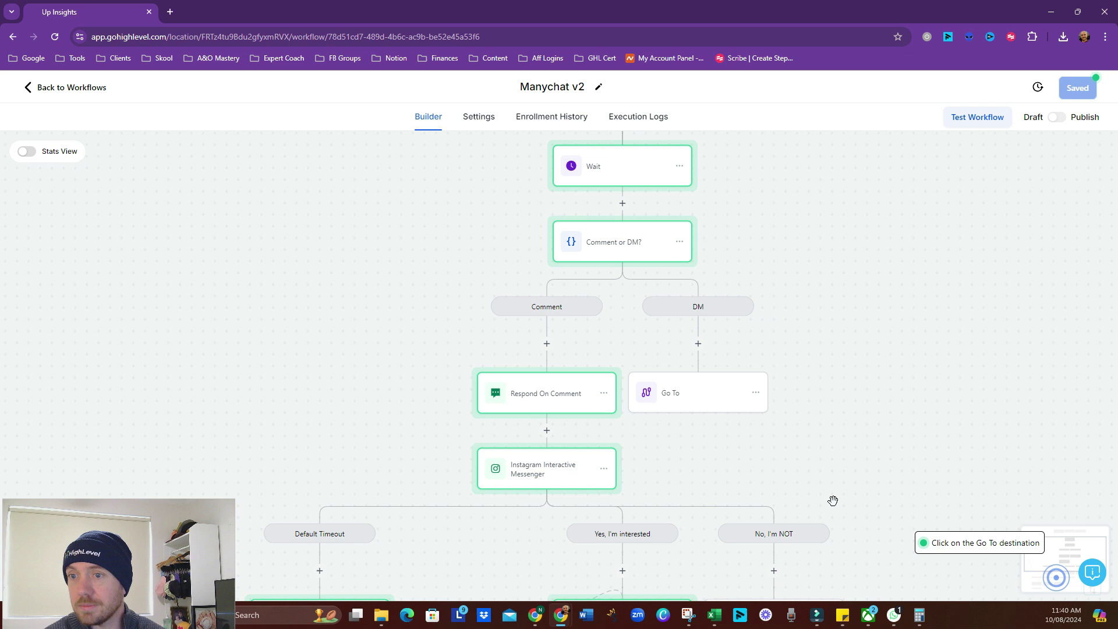
click(544, 470)
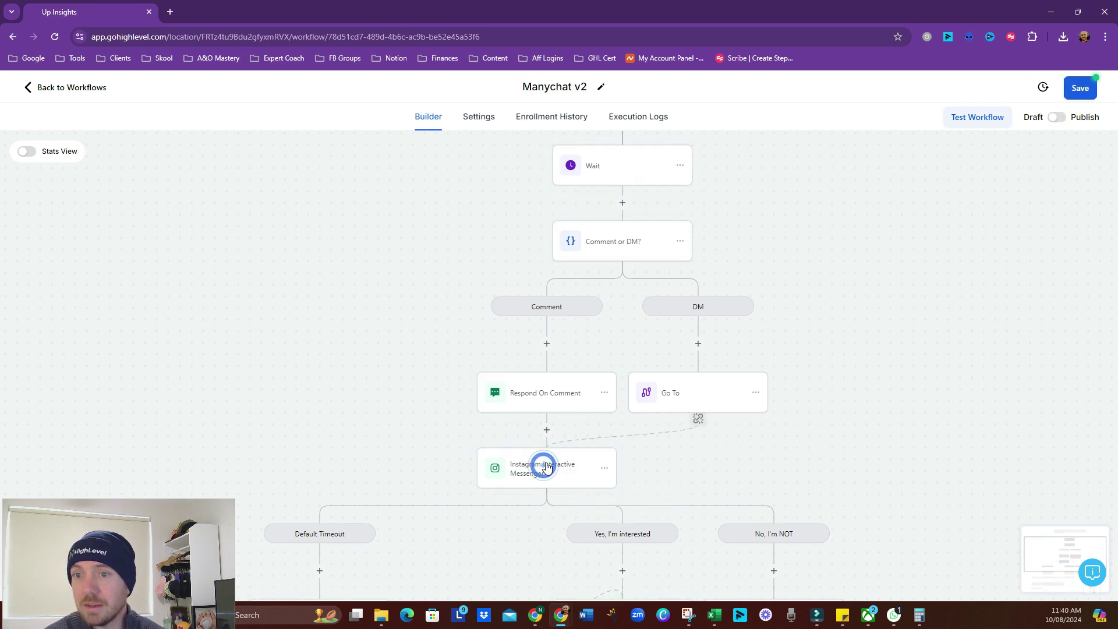
drag(828, 470, 882, 398)
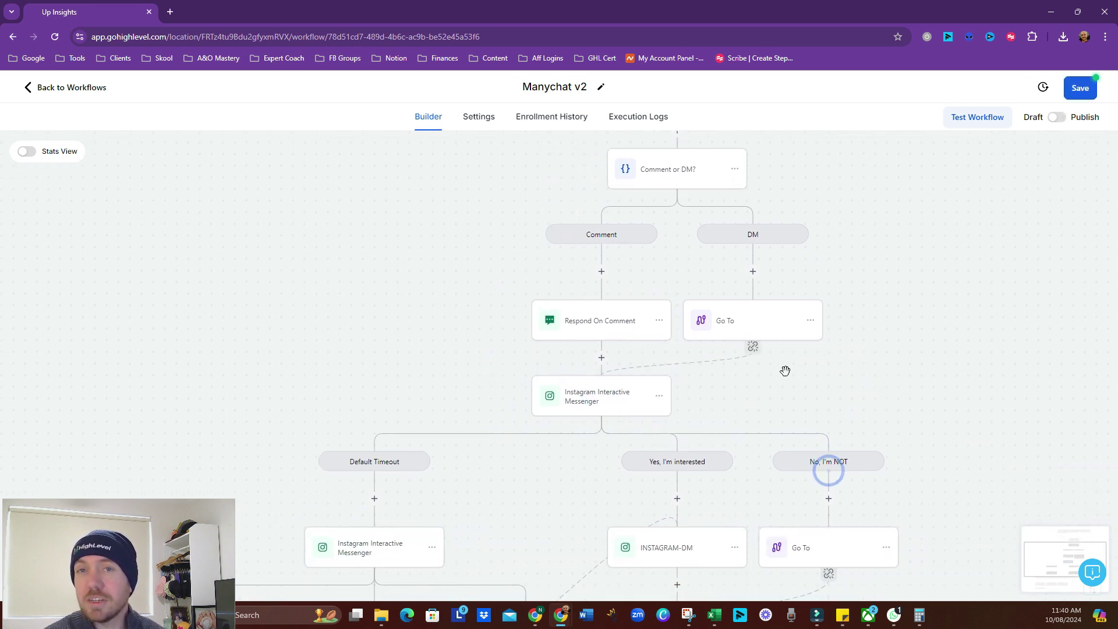
drag(731, 419, 878, 265)
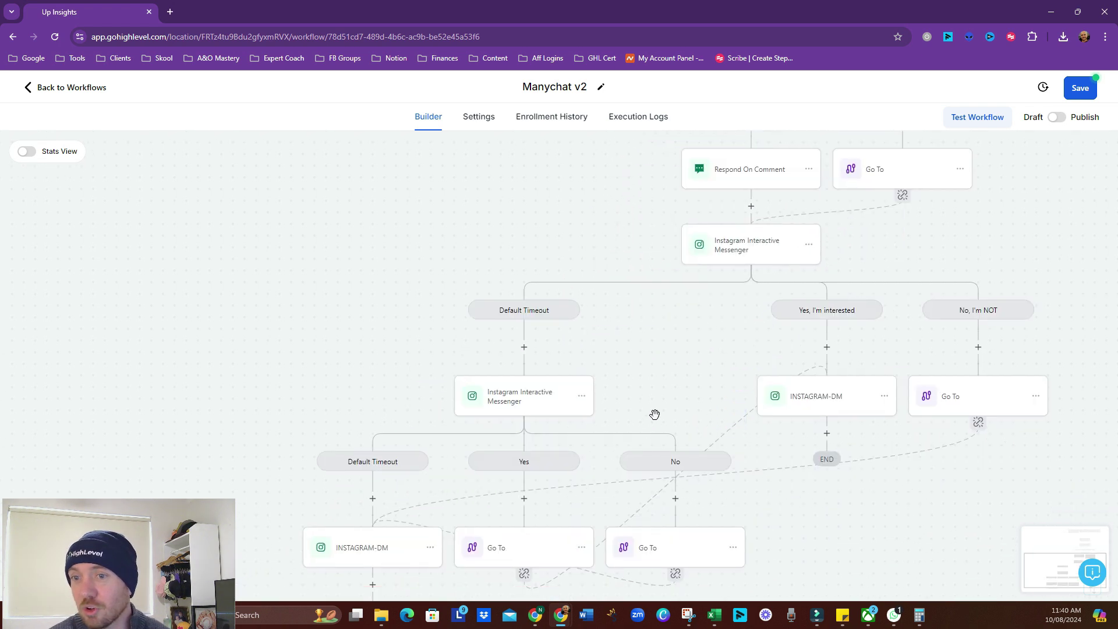
drag(654, 416, 726, 366)
scroll(720, 279, up, 3)
scroll(724, 299, up, 3)
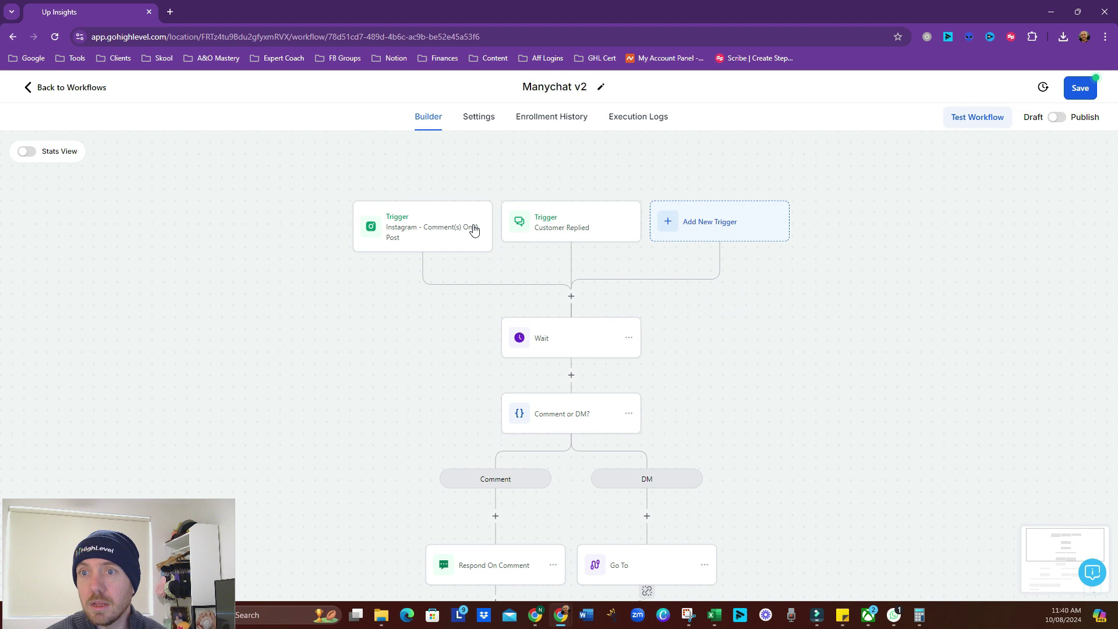
drag(408, 423, 497, 257)
drag(462, 429, 450, 248)
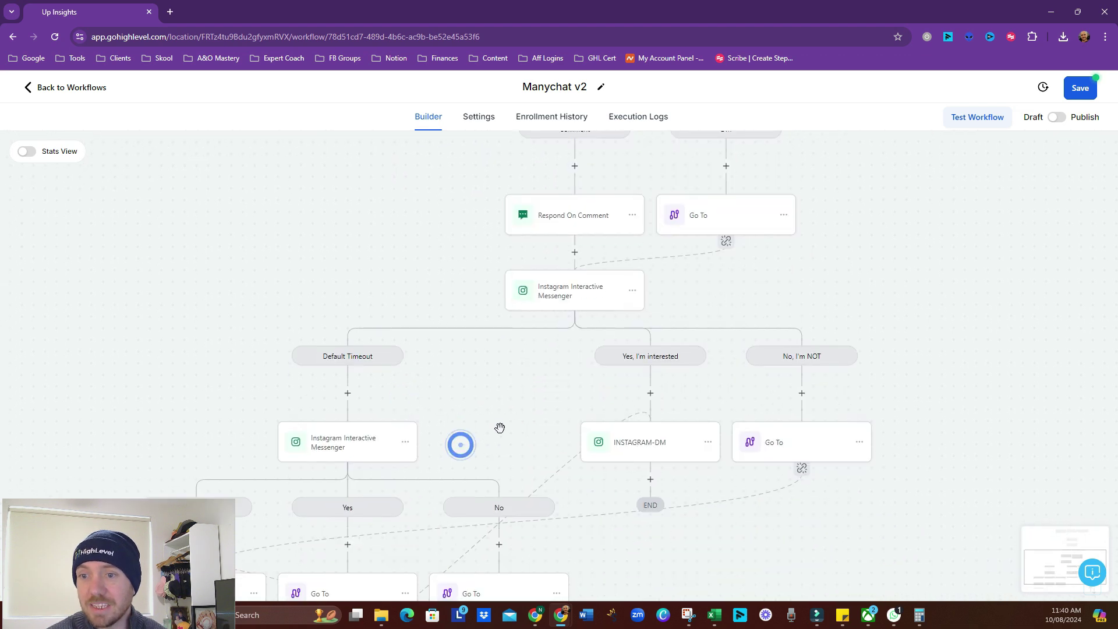
drag(499, 428, 534, 531)
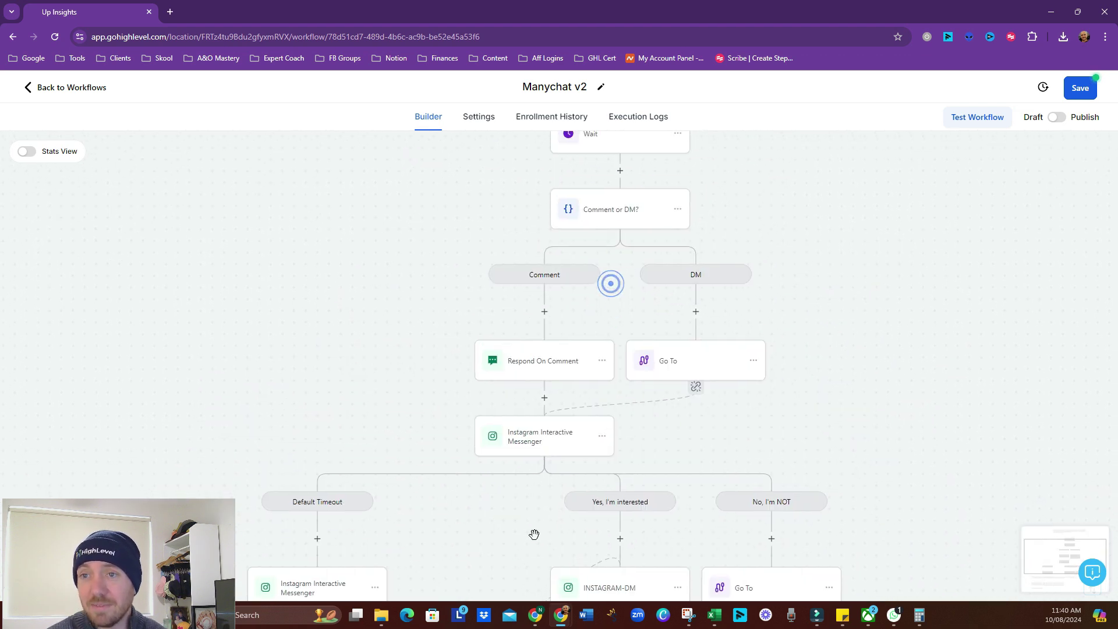
drag(683, 250, 696, 386)
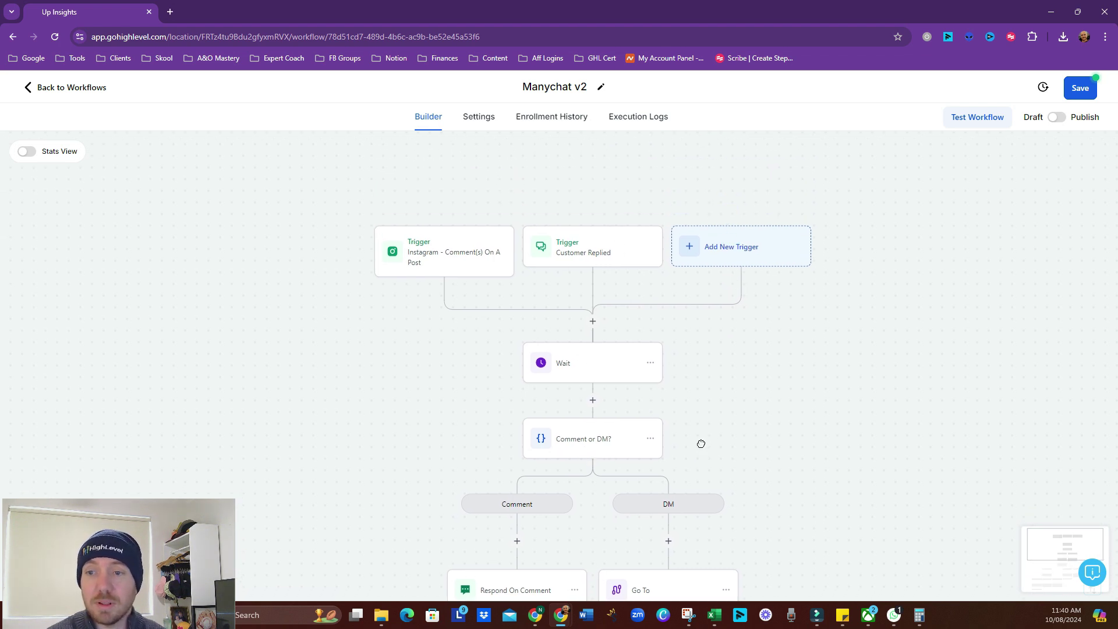
drag(701, 444, 714, 329)
scroll(775, 475, down, 8)
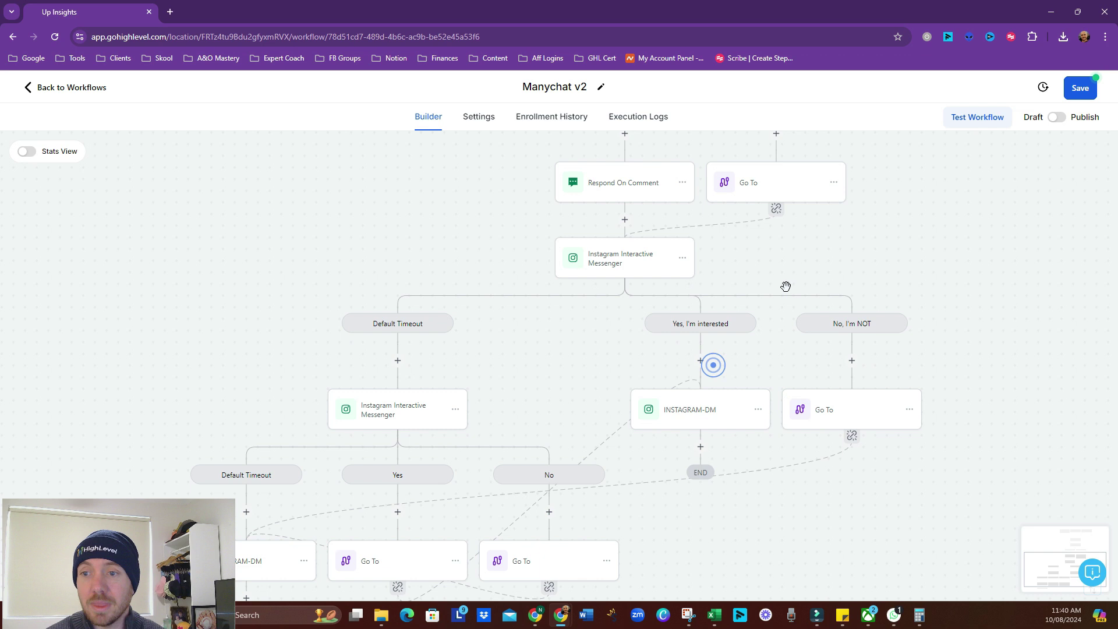